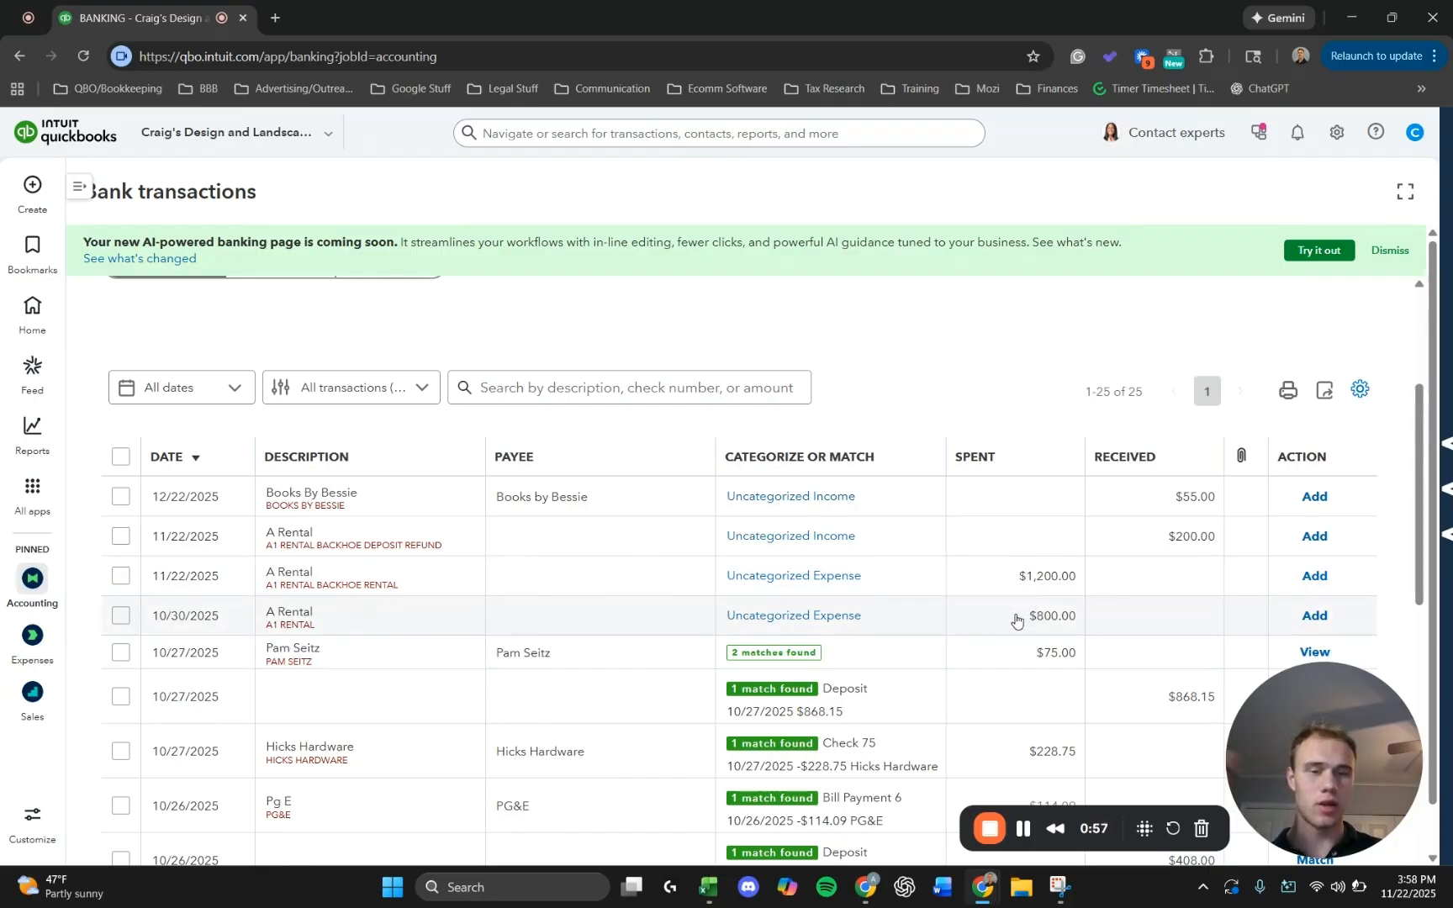
Open the 10/30/2025 A Rental transaction for $800.00 and set its payee to A1 Rental.
left_click(596, 622)
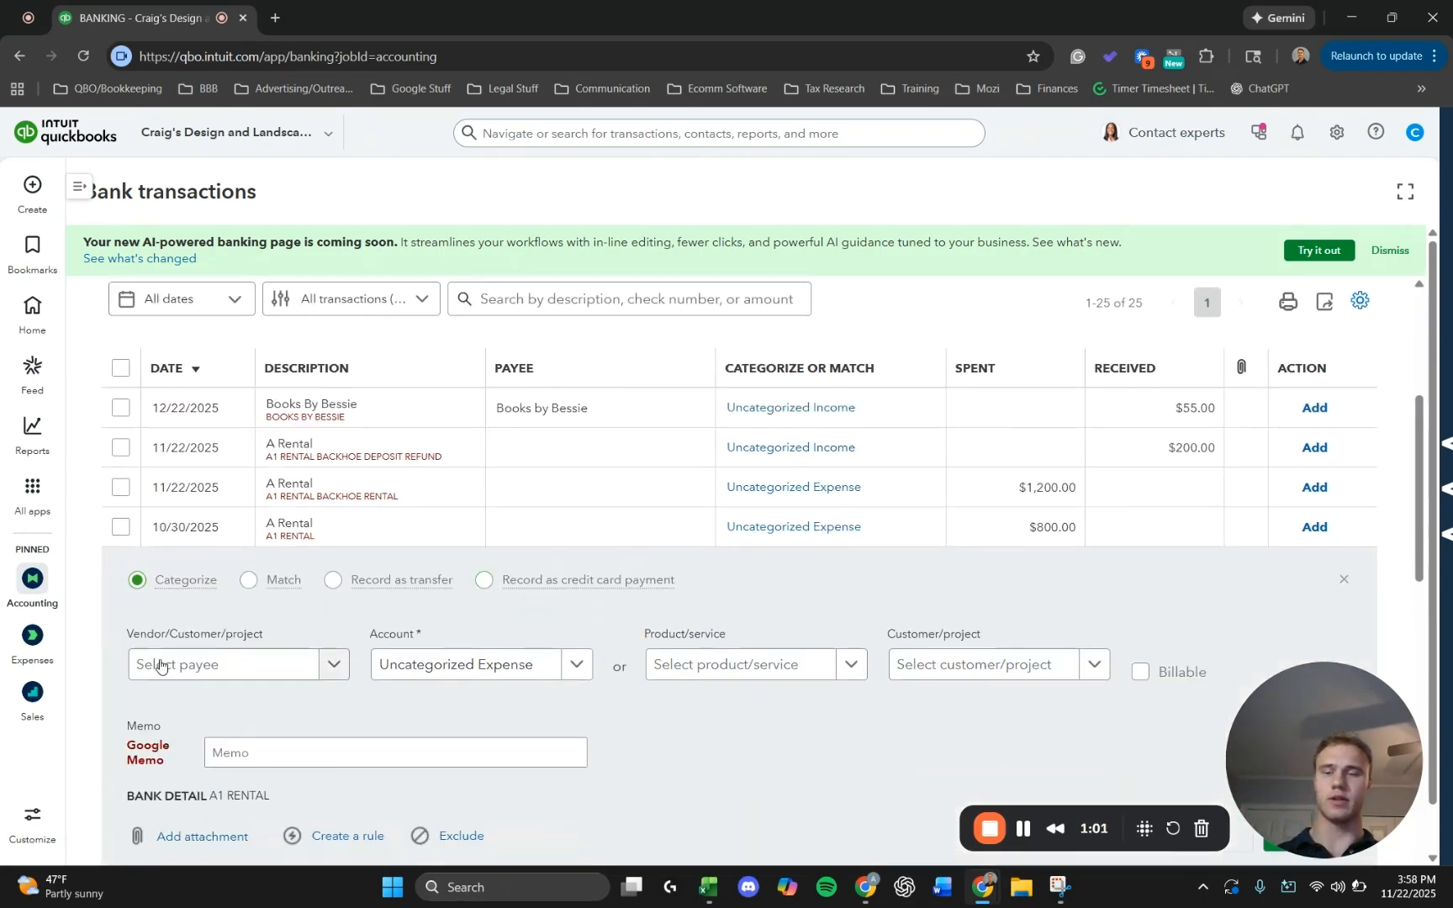
left_click(162, 665)
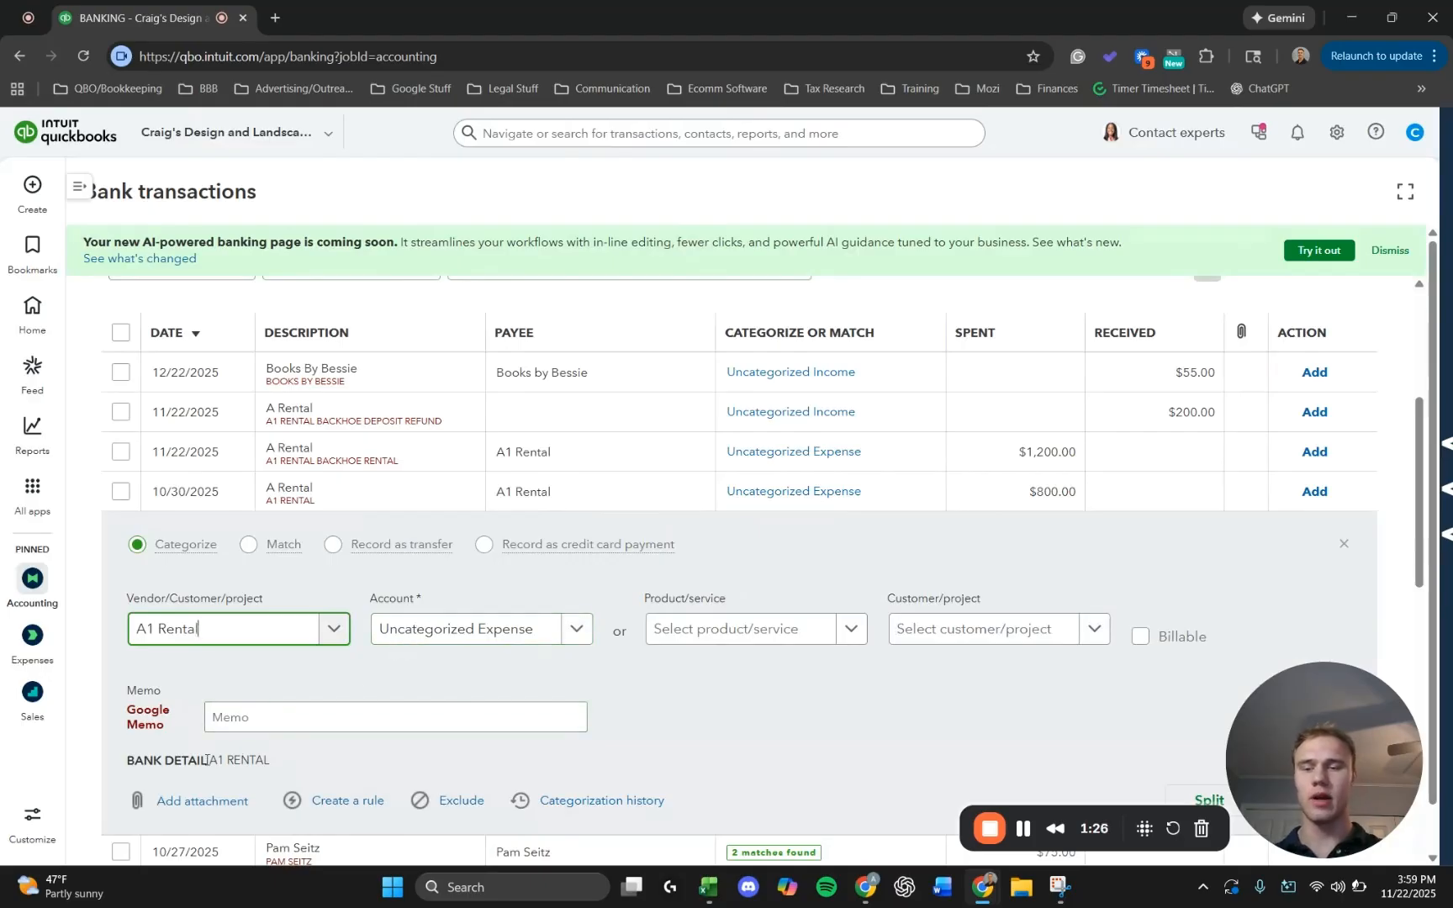
left_click_drag(217, 761, 236, 761)
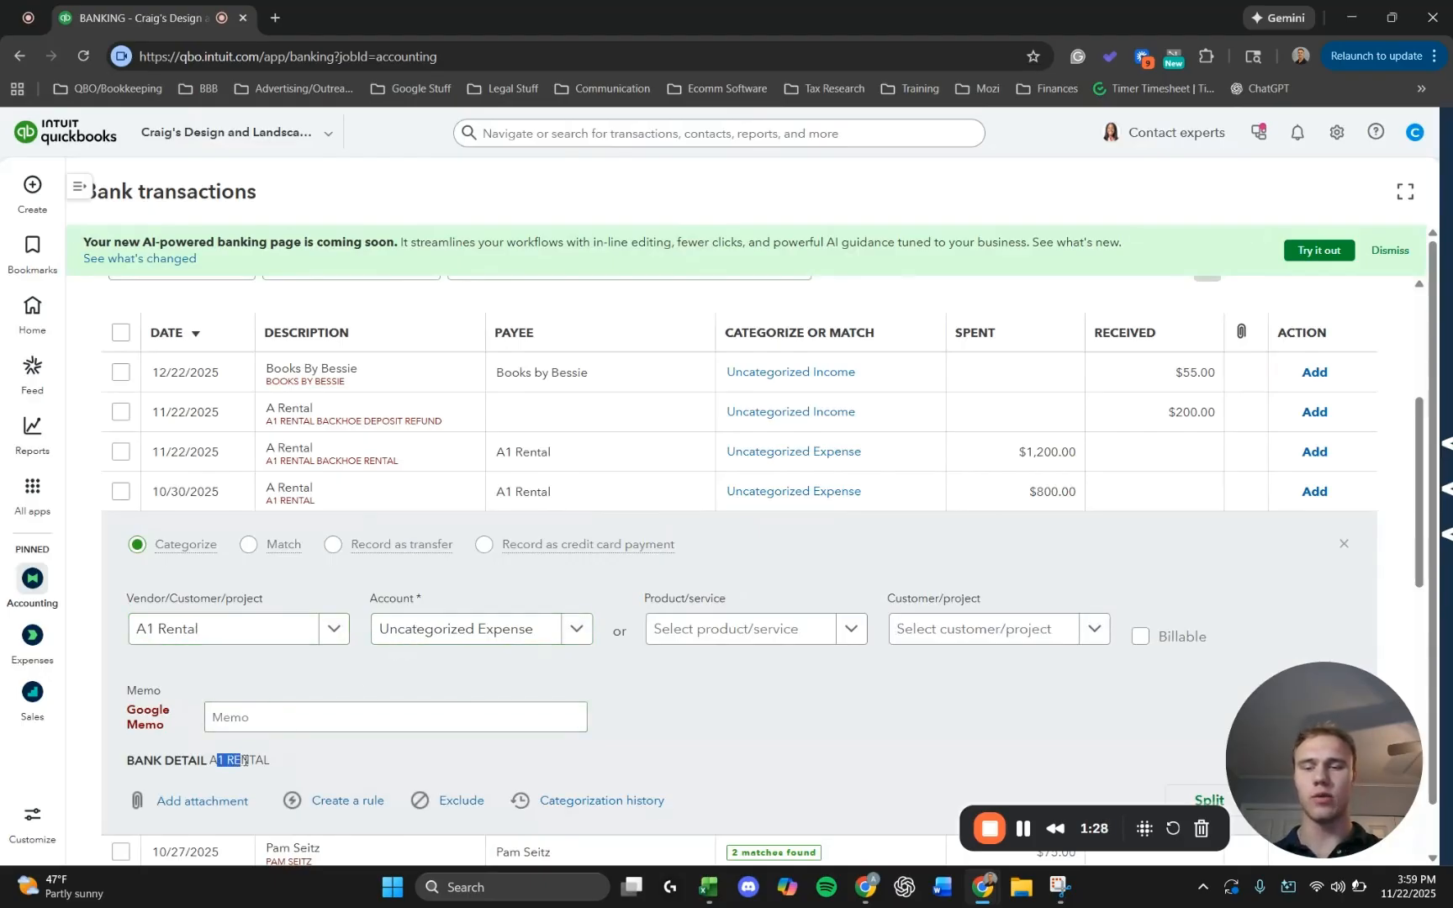
Start adding a new account for the transaction's category and name it Vendor Deposit.
left_click(448, 629)
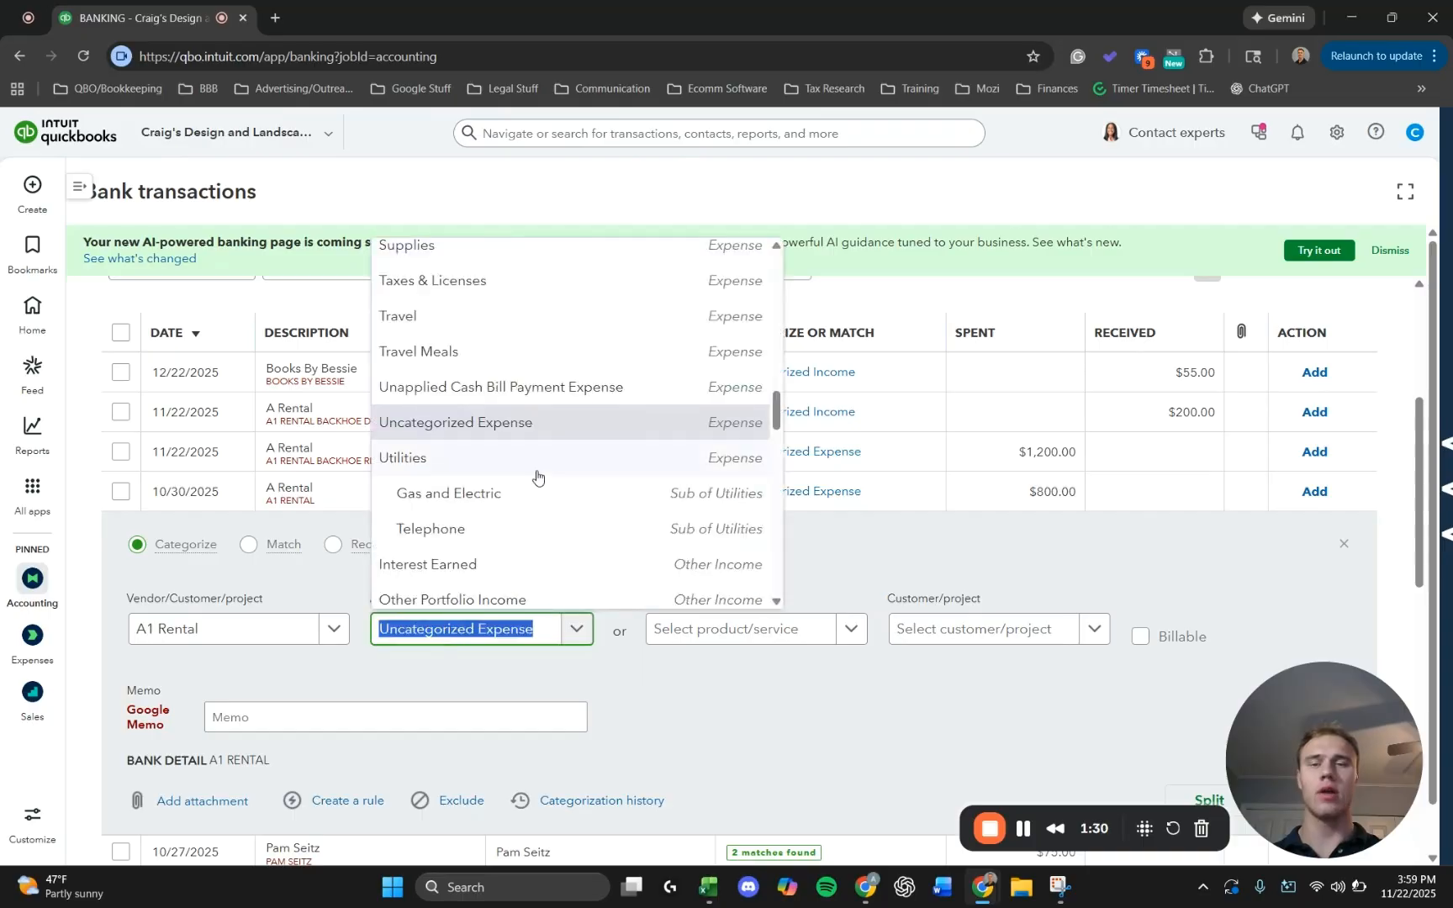
scroll(542, 477, "up", 15)
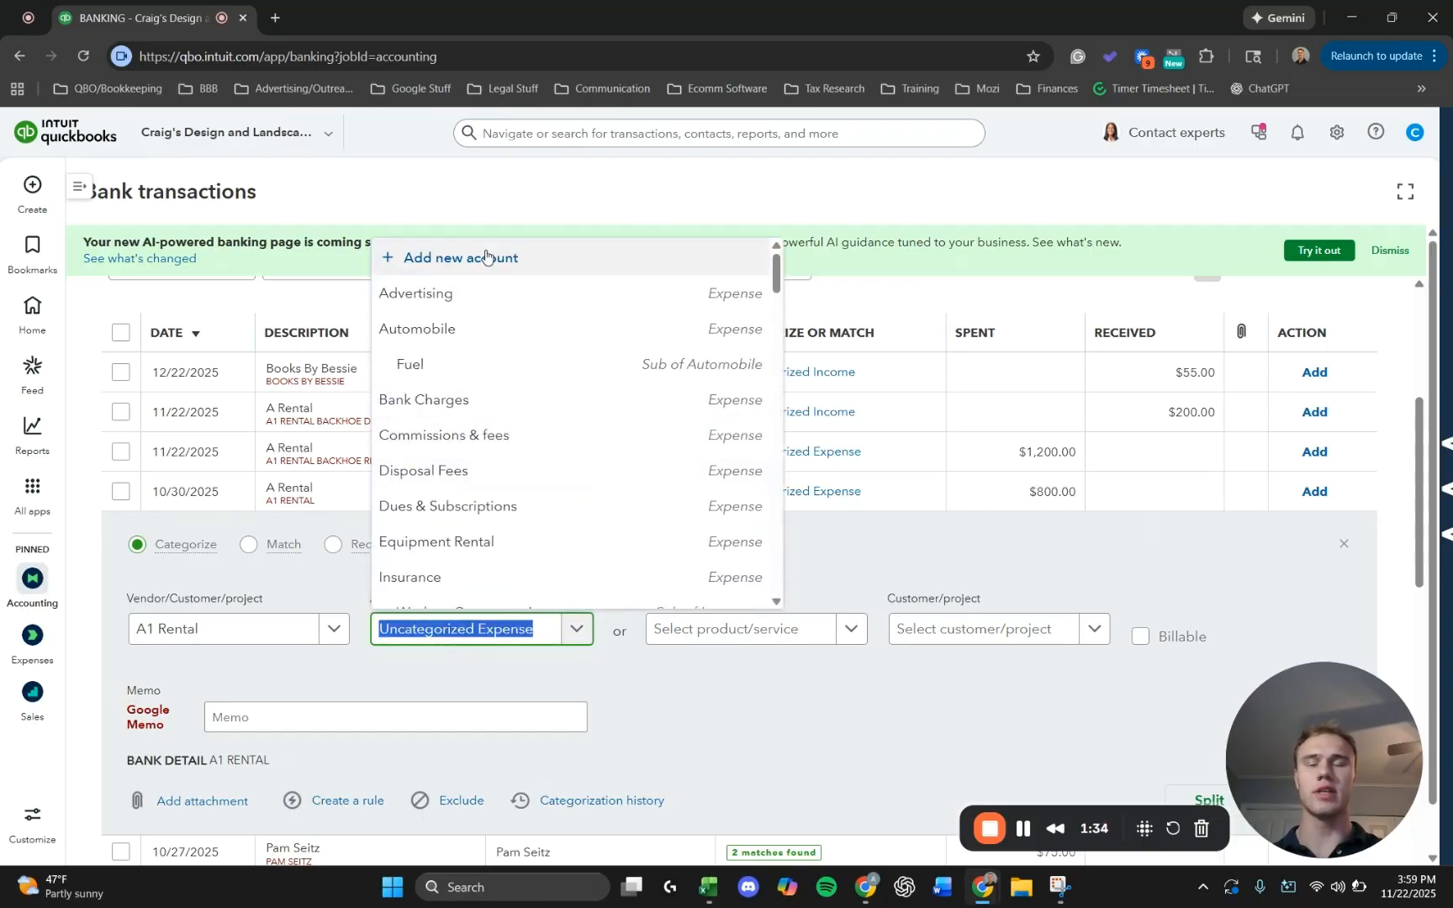
left_click(484, 640)
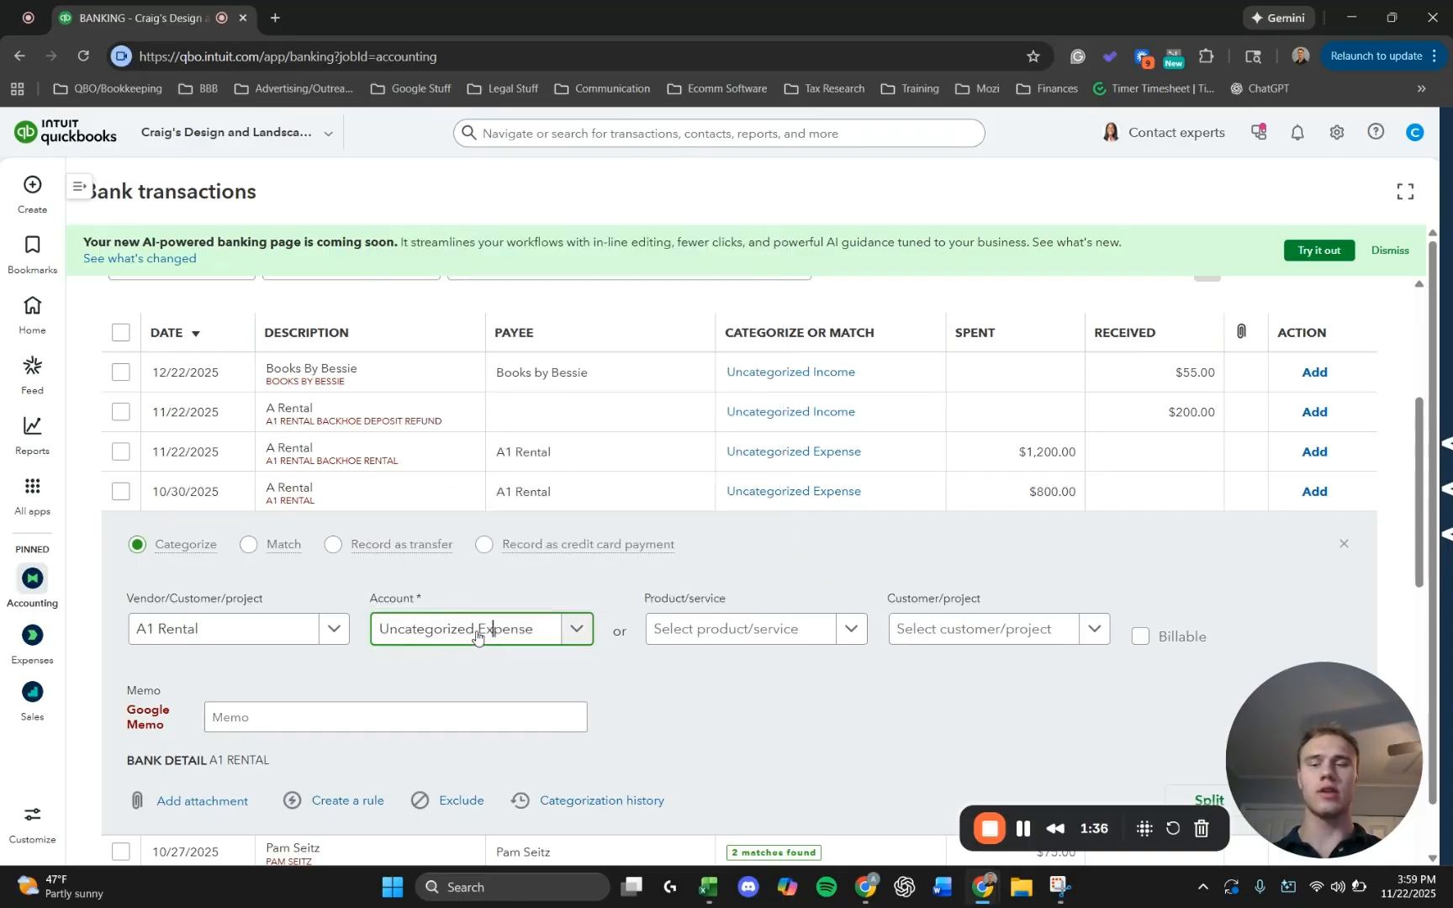
left_click(467, 639)
scroll(496, 378, "up", 10)
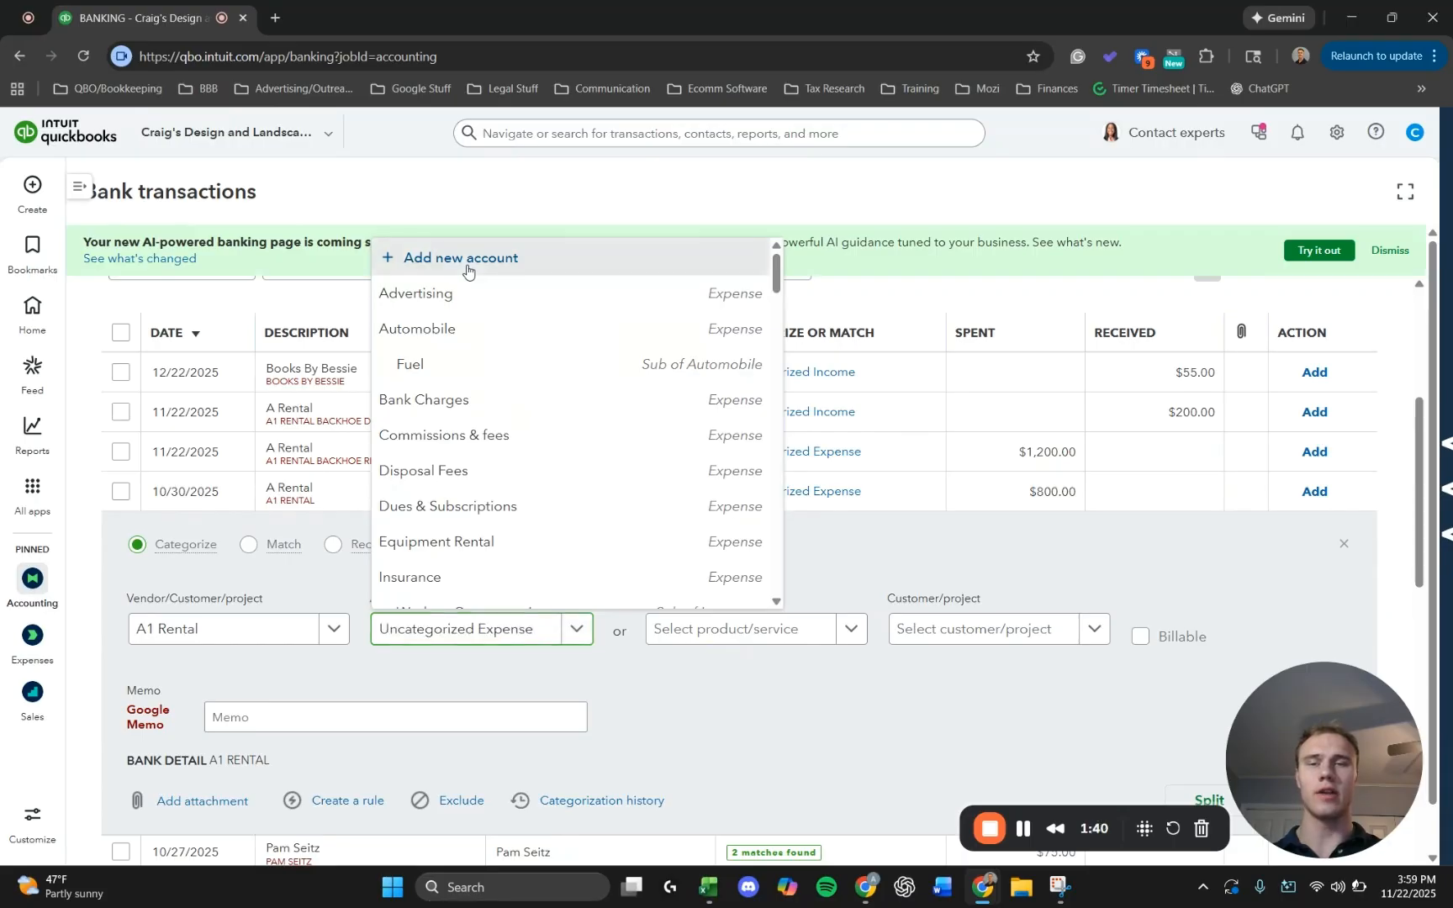
left_click(467, 261)
left_click(808, 206)
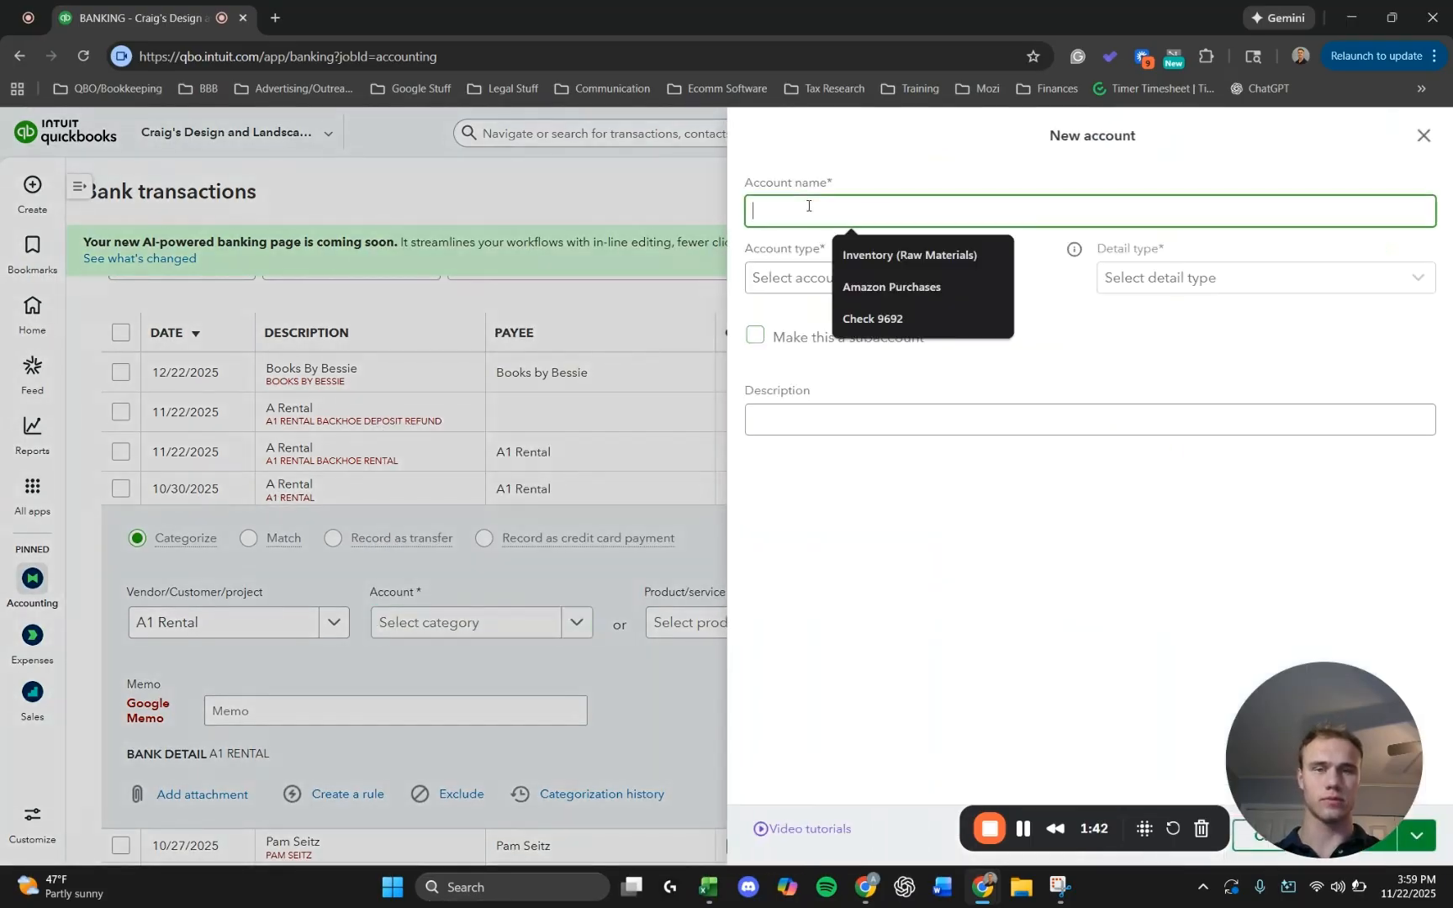
type("Vendor")
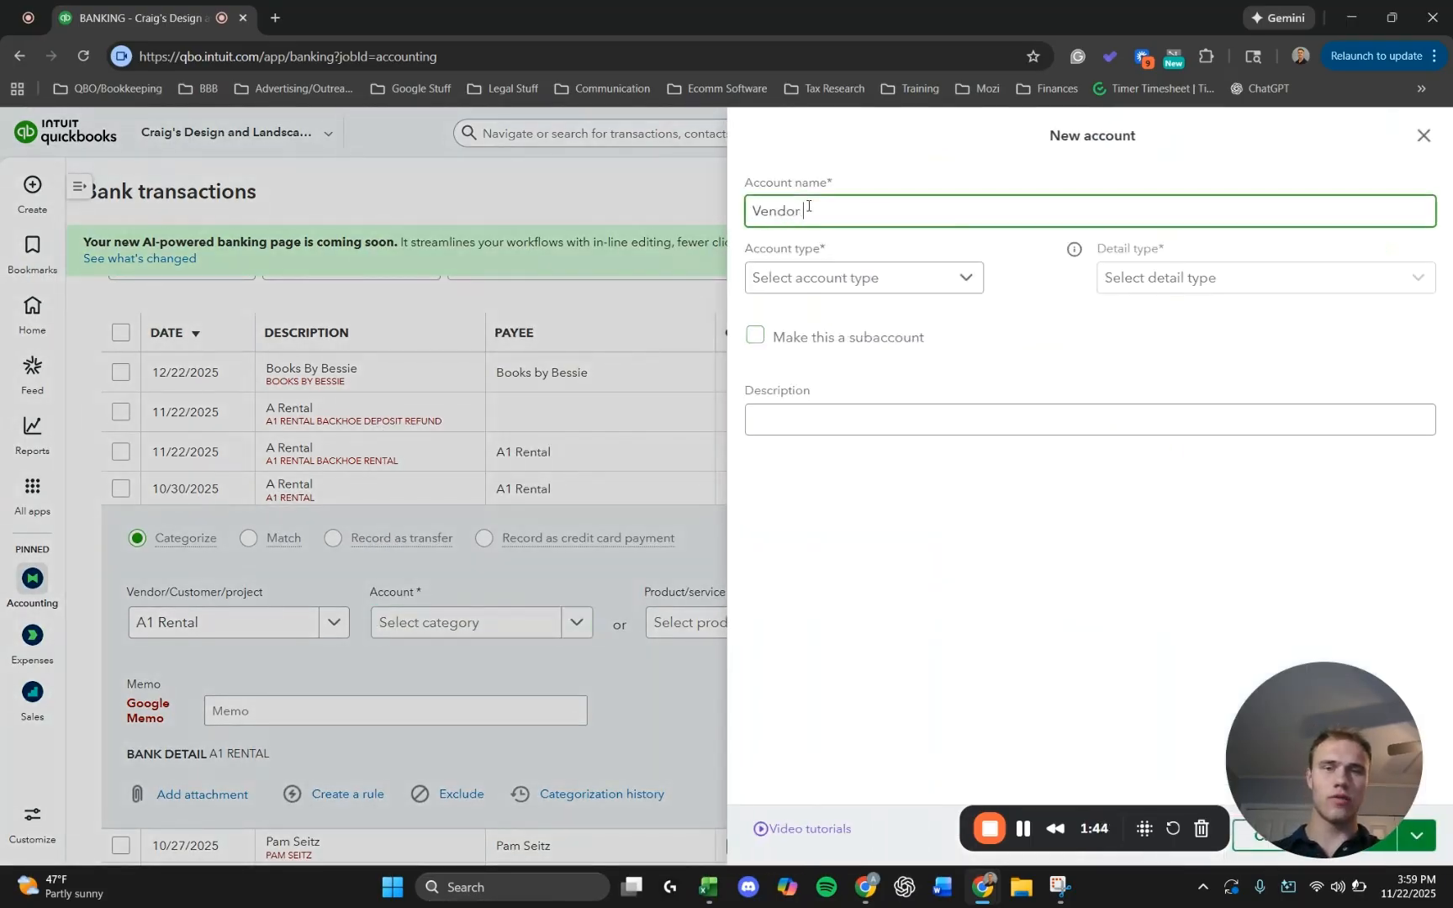
type(" Deposit")
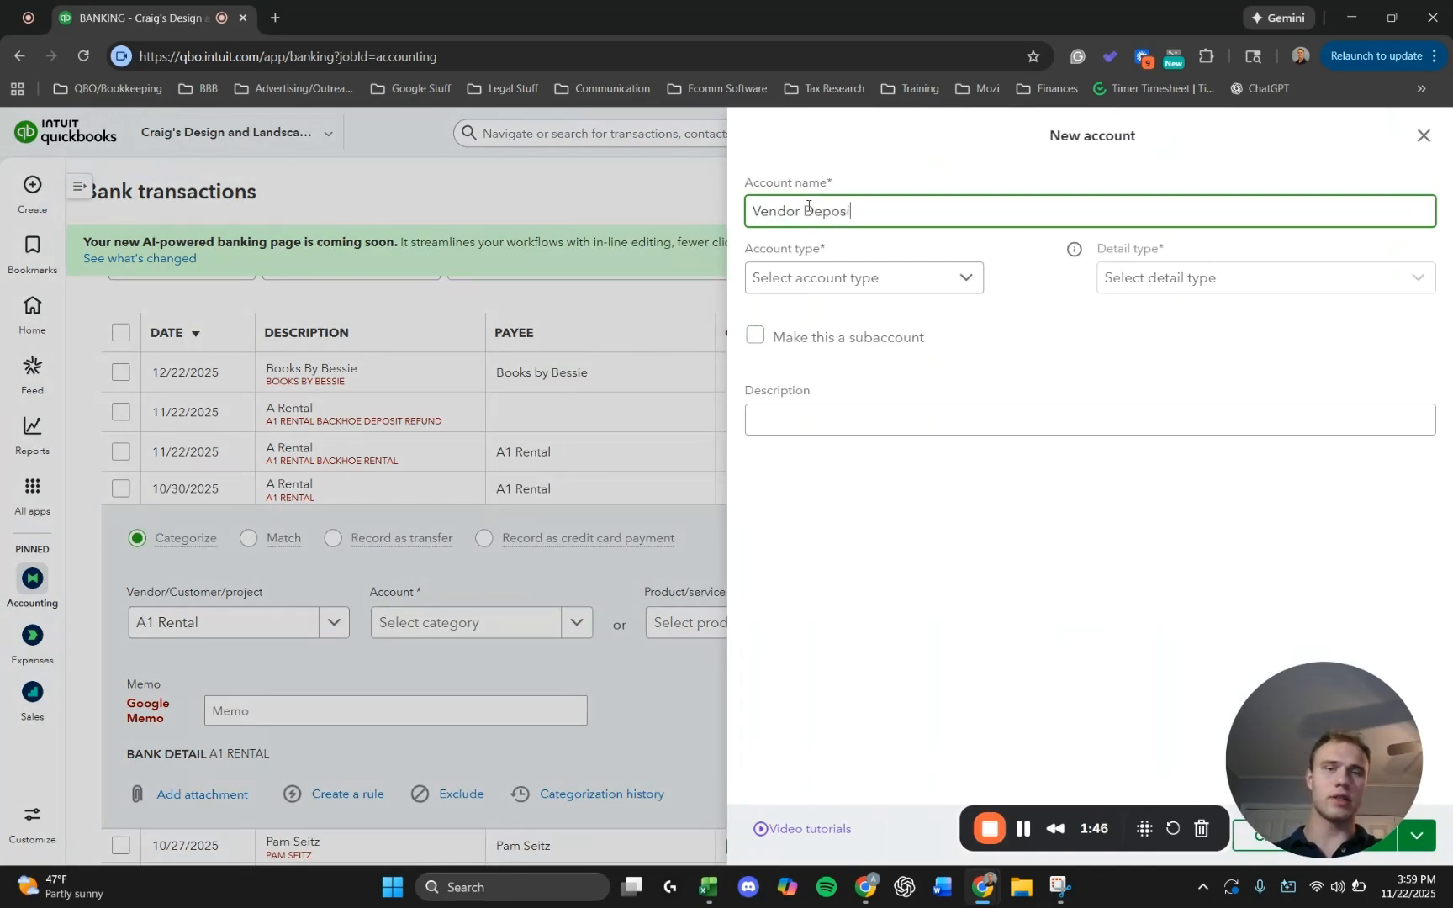
left_click(848, 278)
scroll(851, 464, "down", 4)
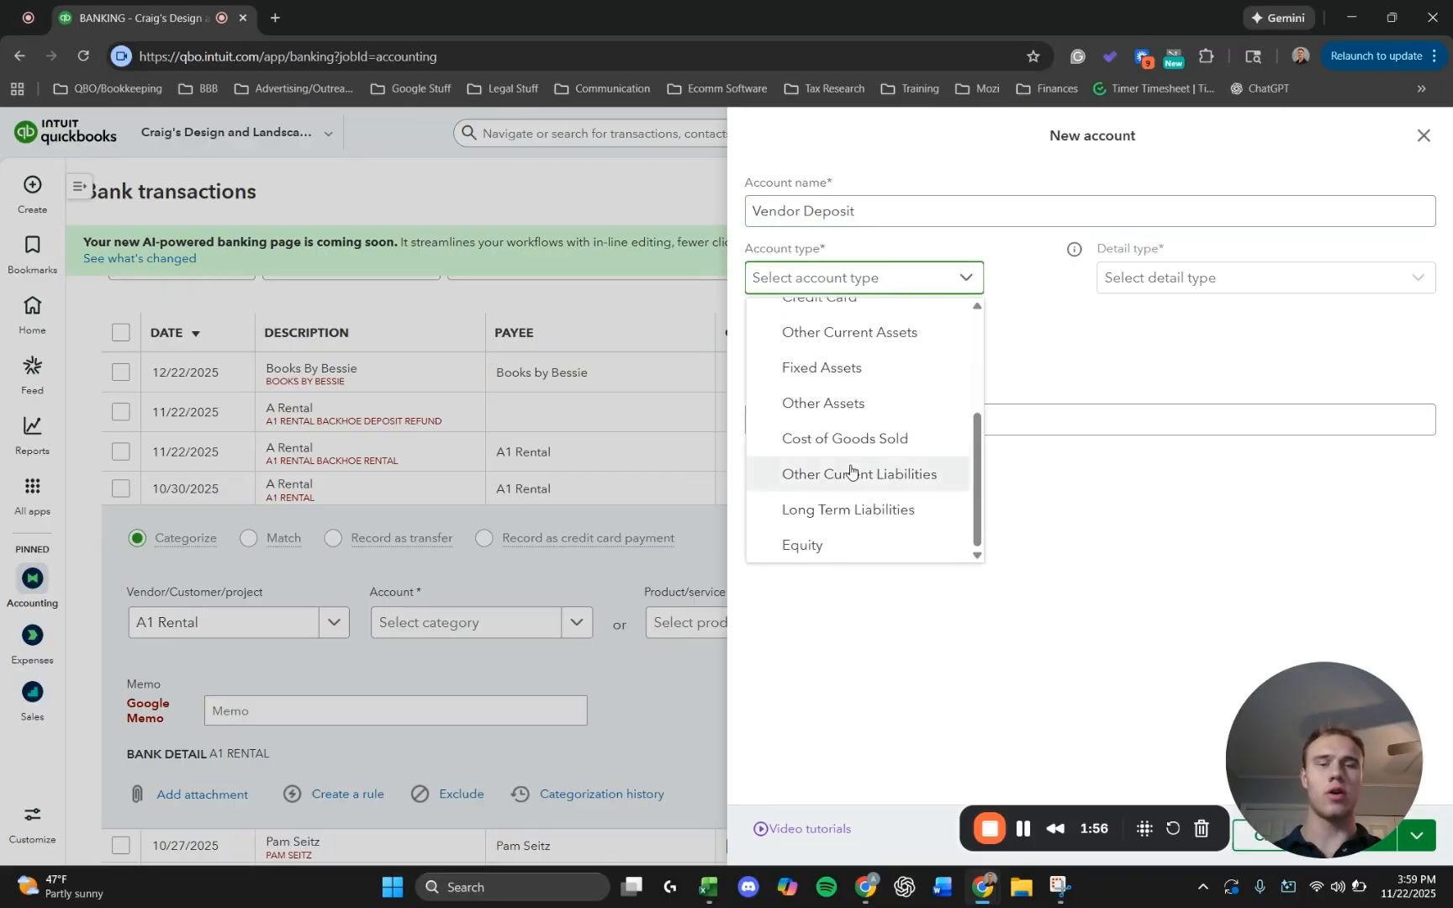
left_click(852, 474)
left_click(814, 279)
left_click(814, 279)
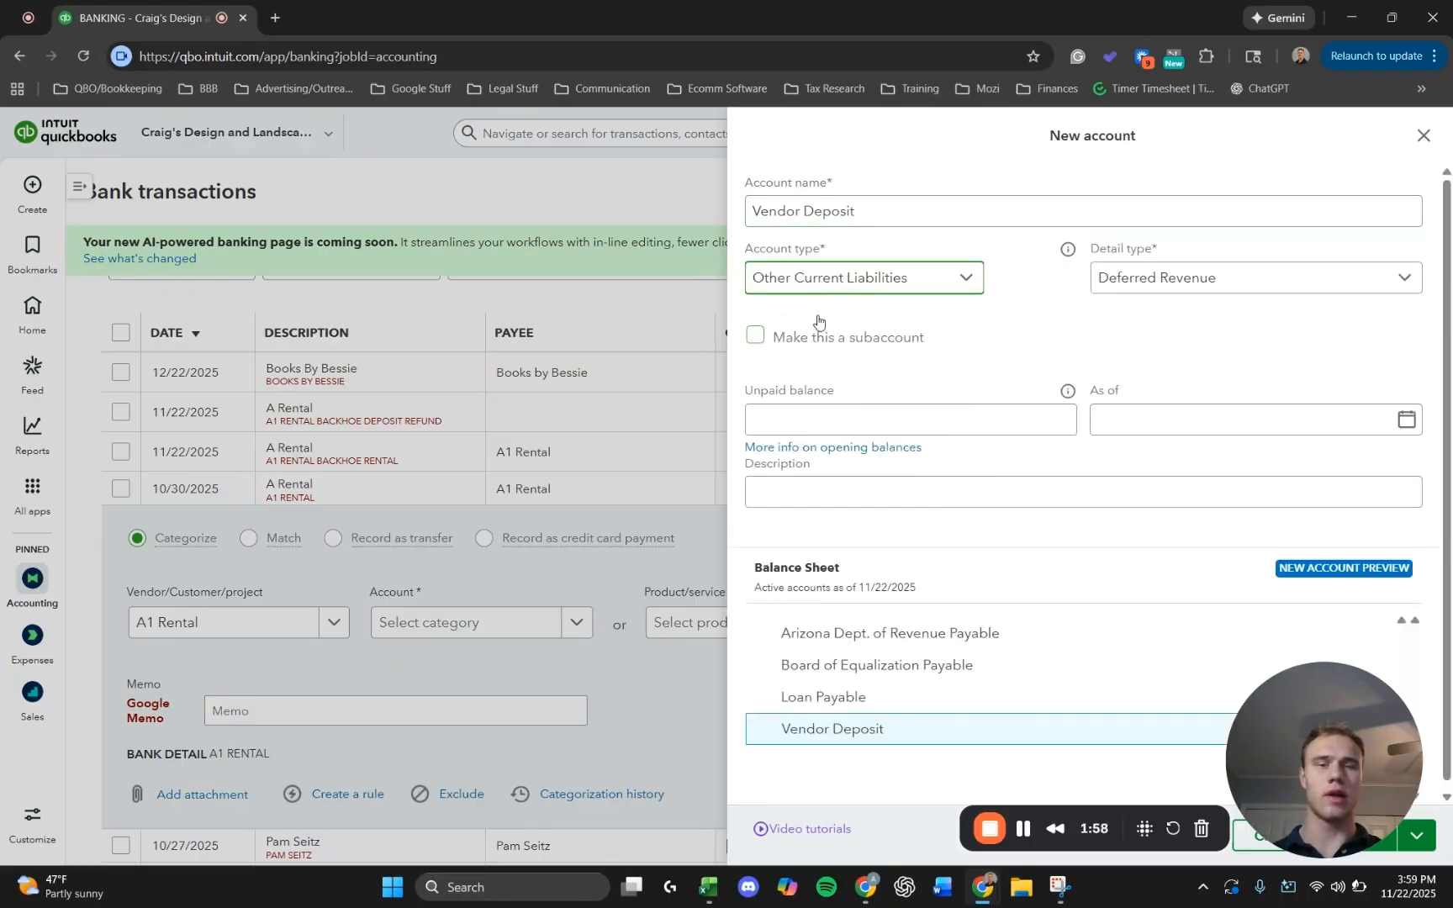
Set the Vendor Deposit account's type to Other Current Assets.
left_click(820, 283)
scroll(833, 446, "up", 2)
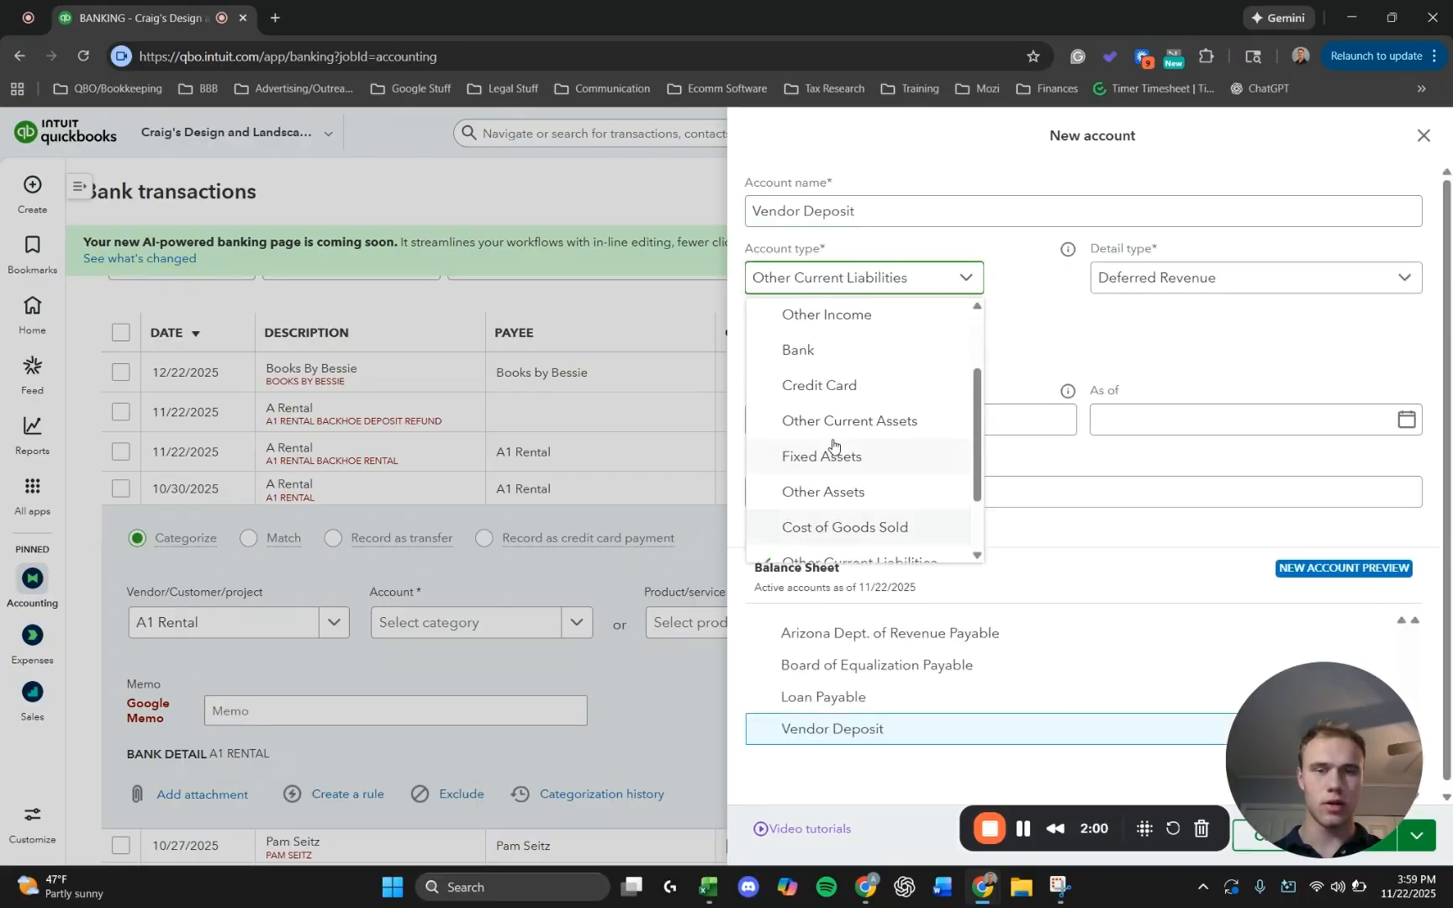
left_click(845, 419)
Choose Other Current Assets as the Vendor Deposit account's detail type and save the new account.
left_click(1142, 286)
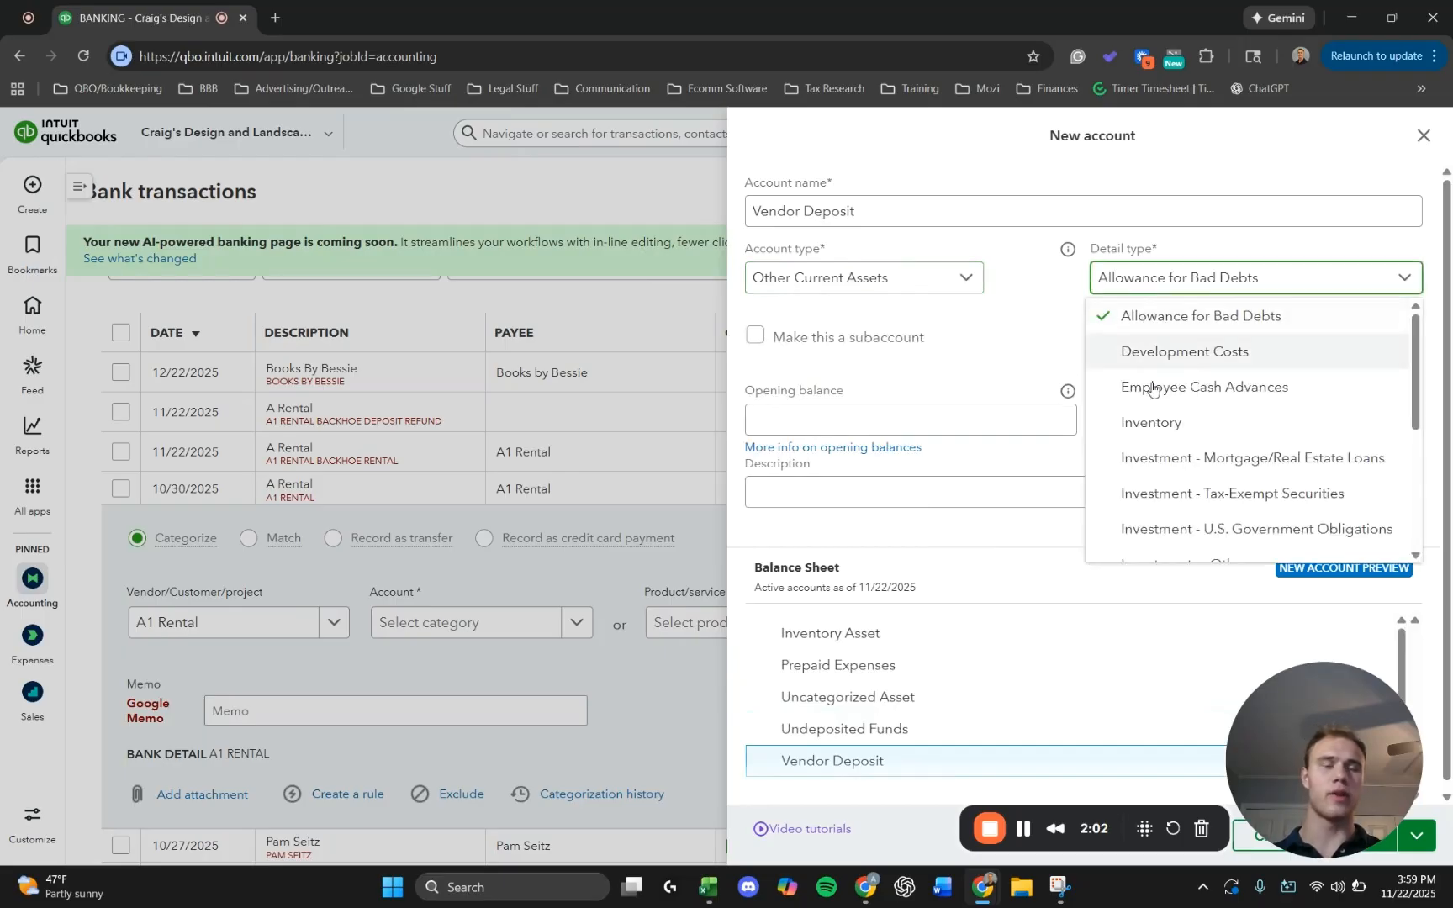
scroll(1141, 454, "down", 1)
scroll(1141, 454, "down", 1)
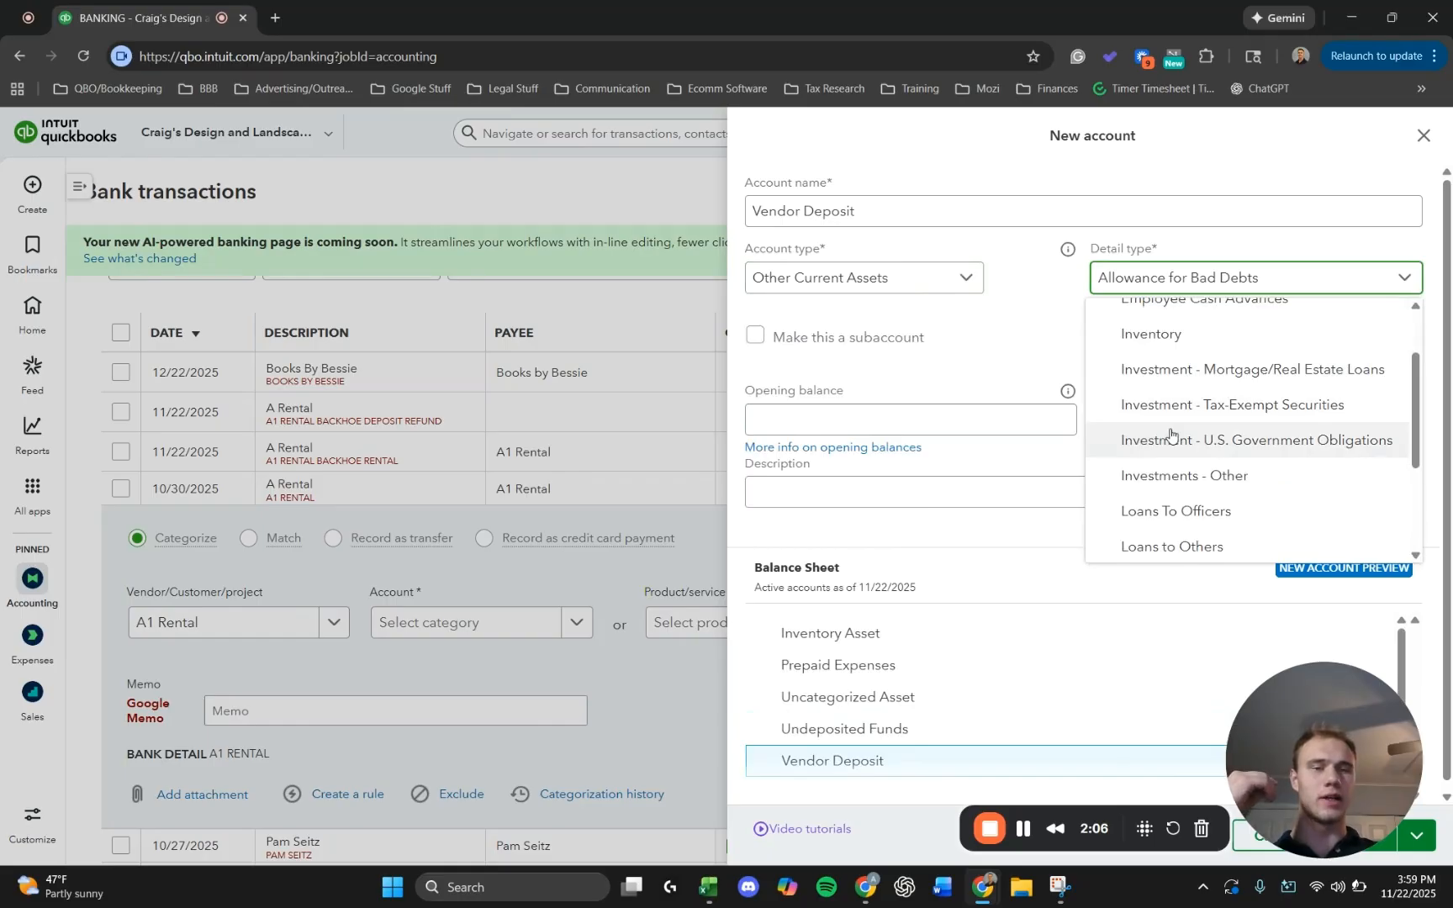
scroll(1172, 430, "down", 2)
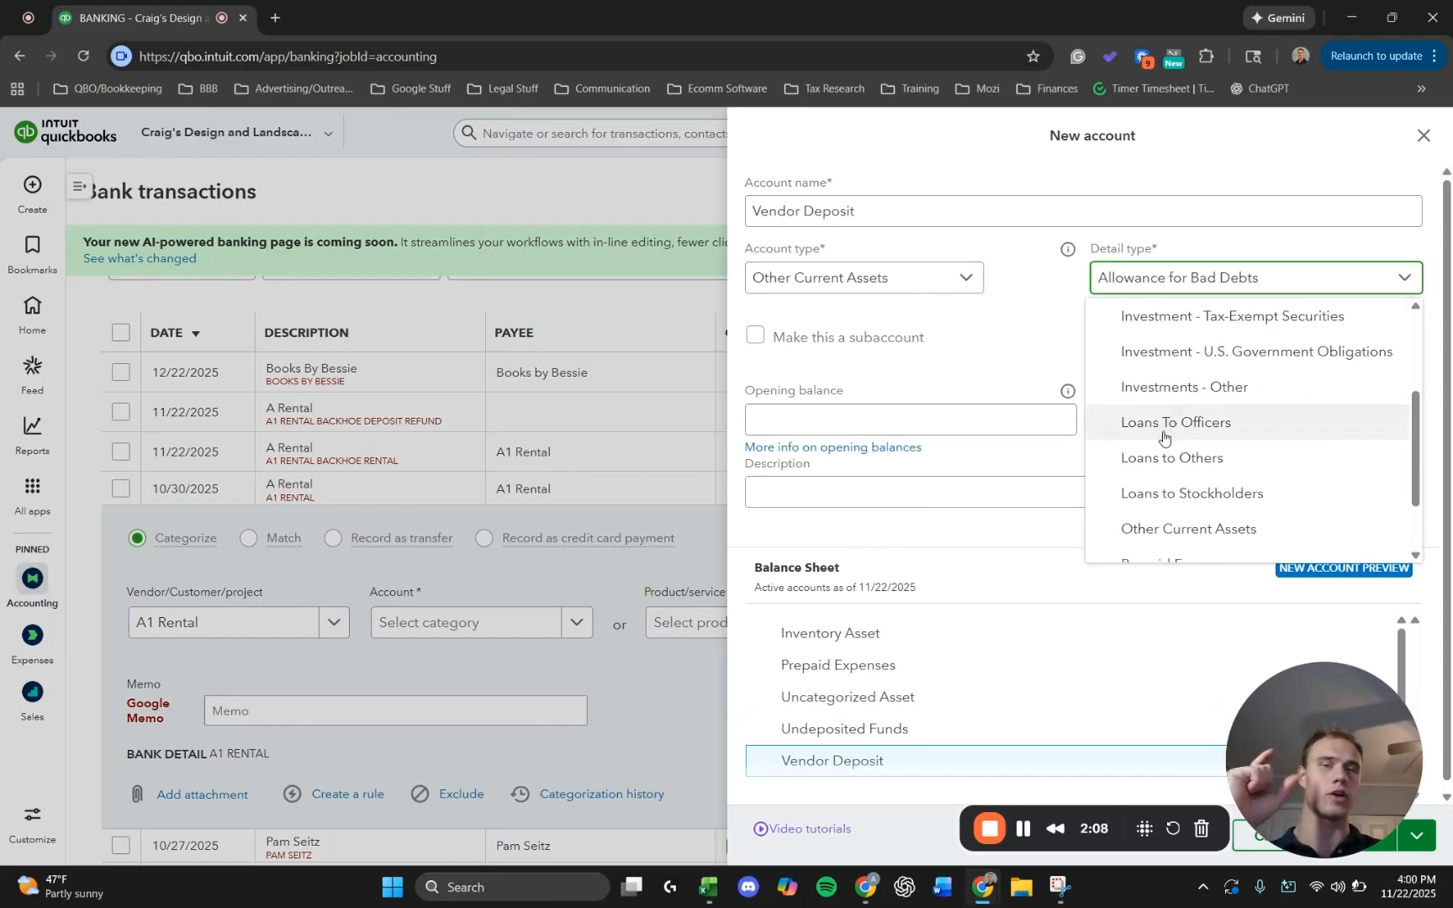
scroll(1229, 450, "down", 2)
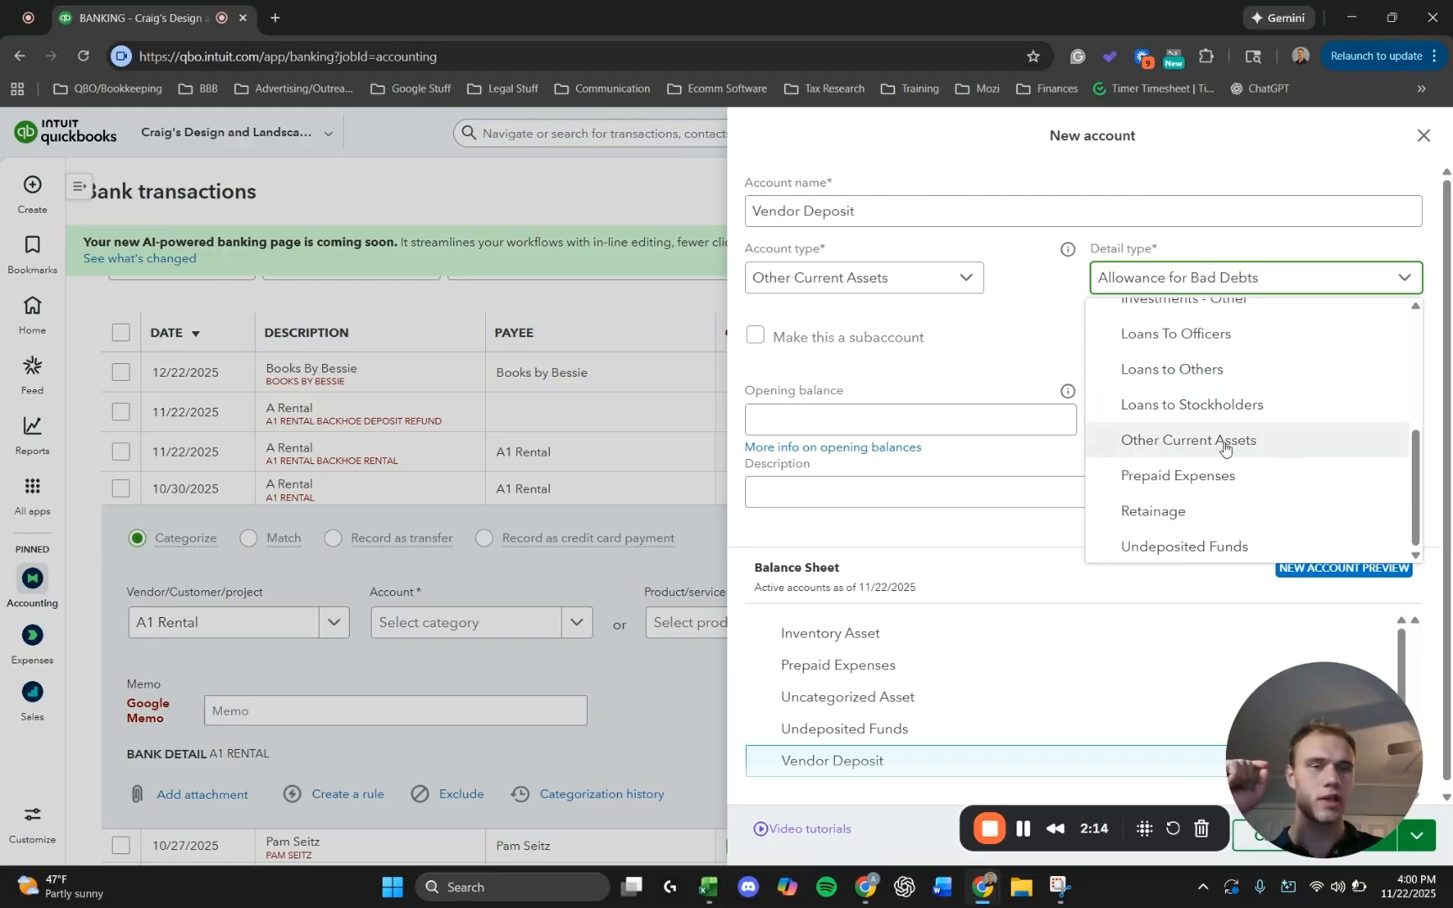
left_click(1226, 442)
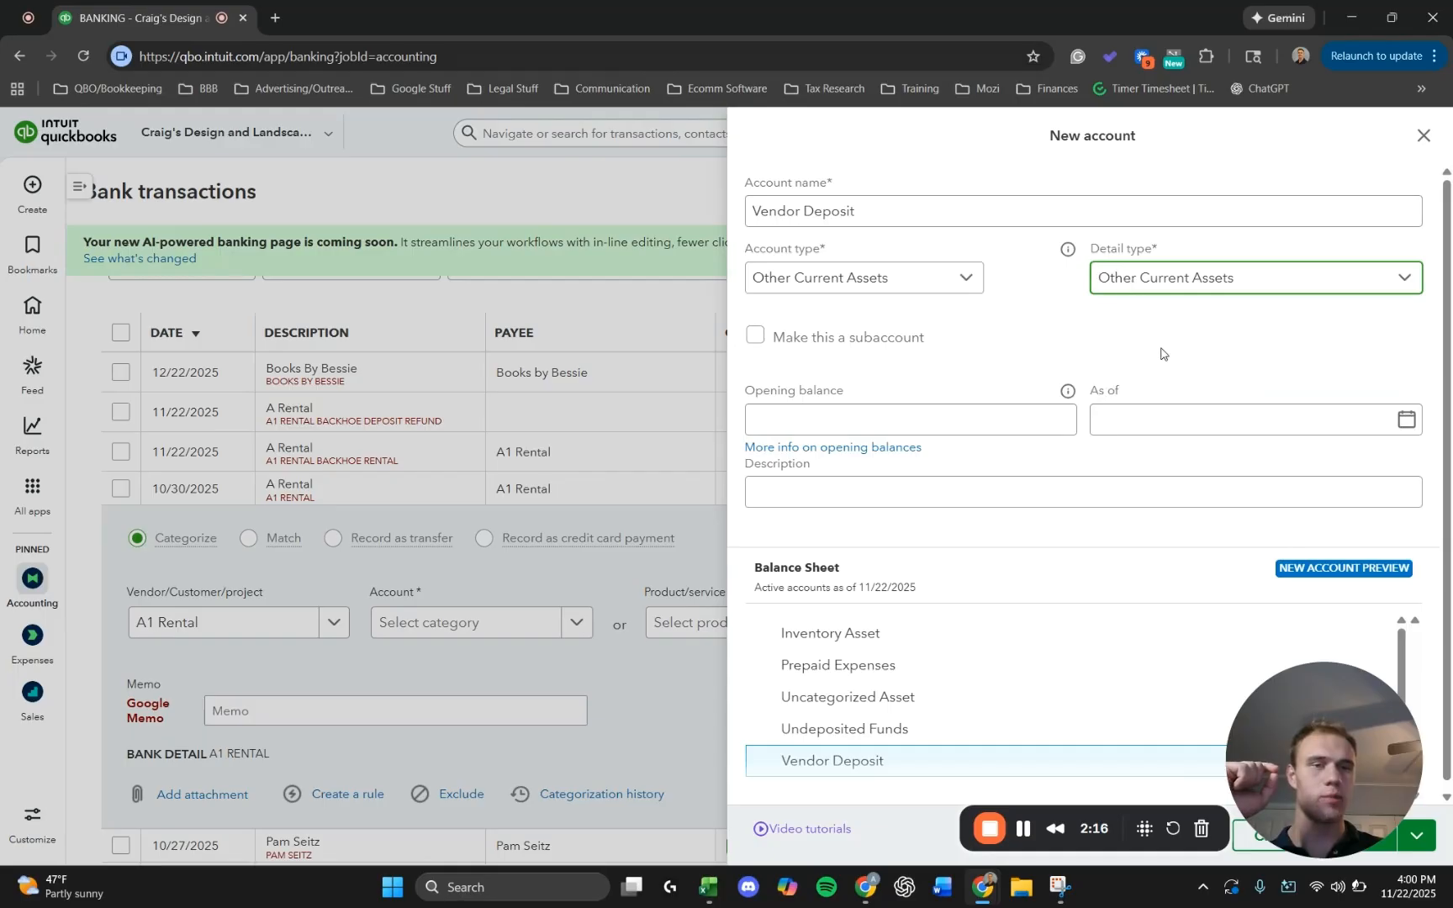
left_click_drag(1327, 762, 1324, 607)
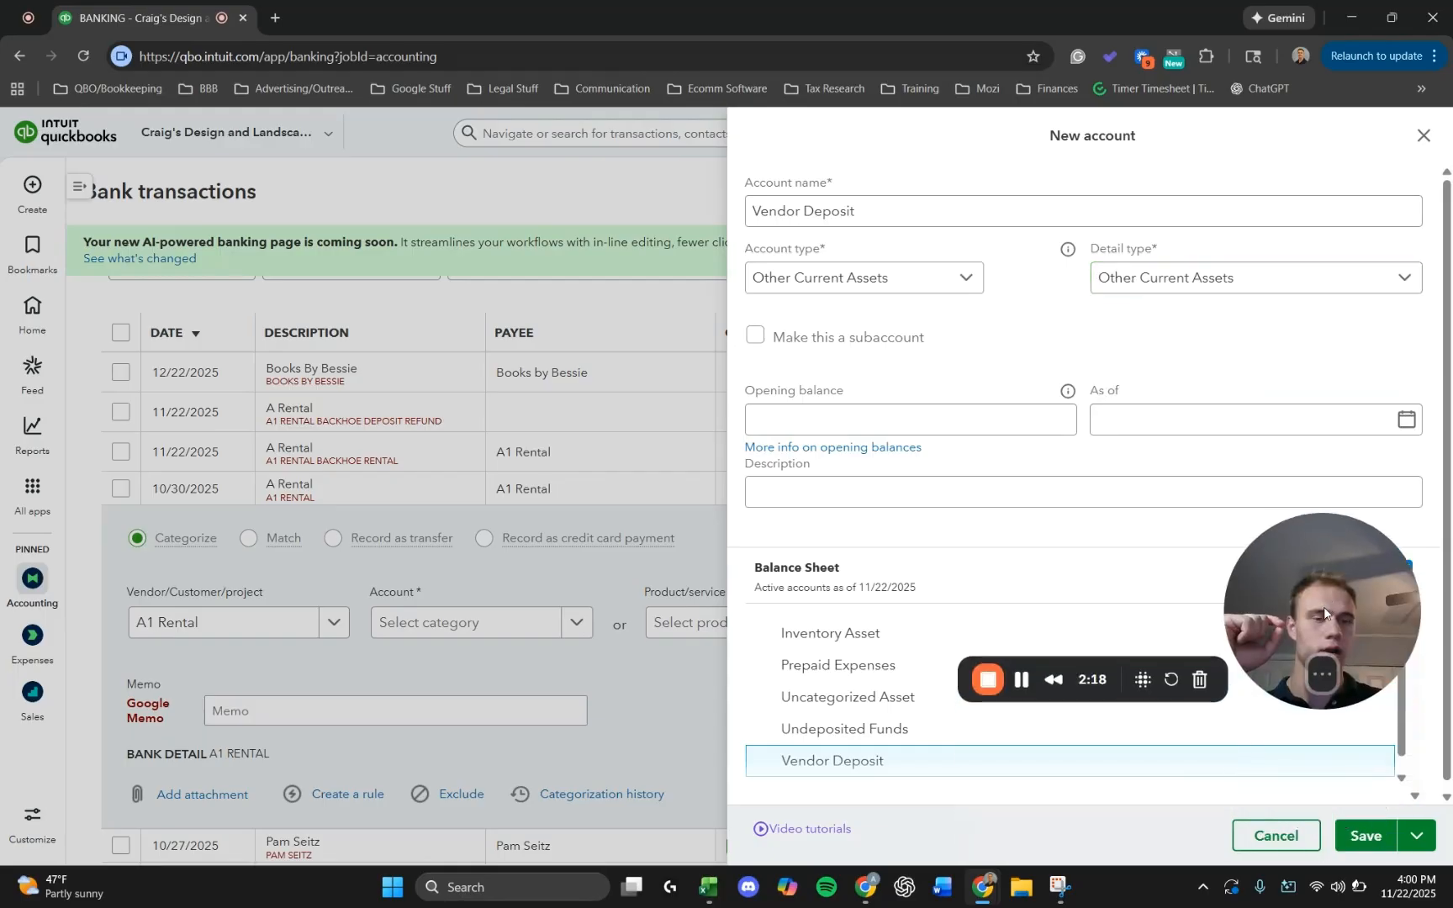
left_click(1358, 836)
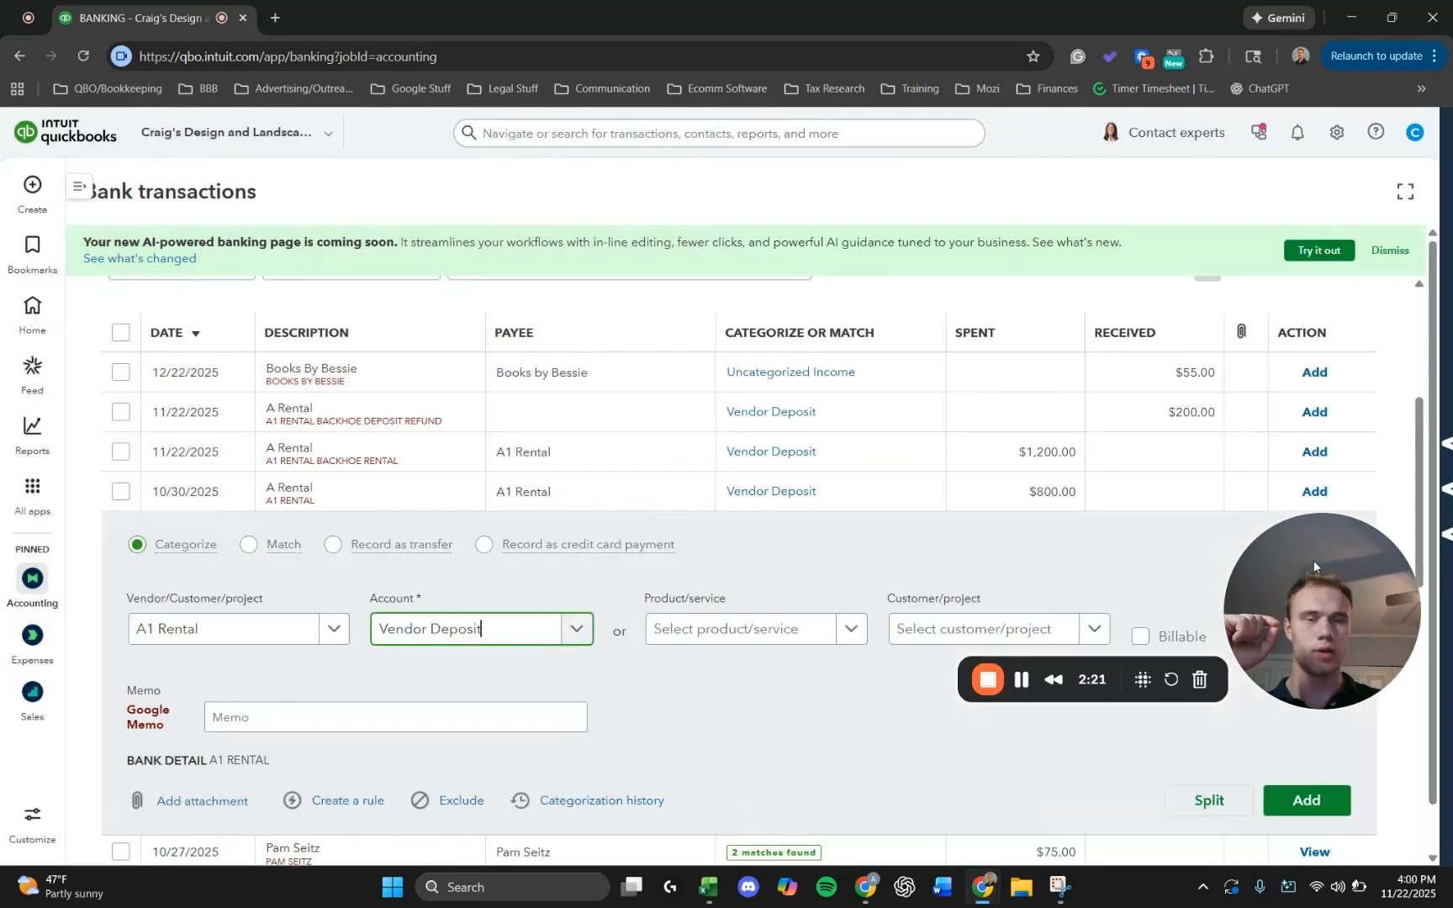
left_click_drag(1314, 560, 1334, 743)
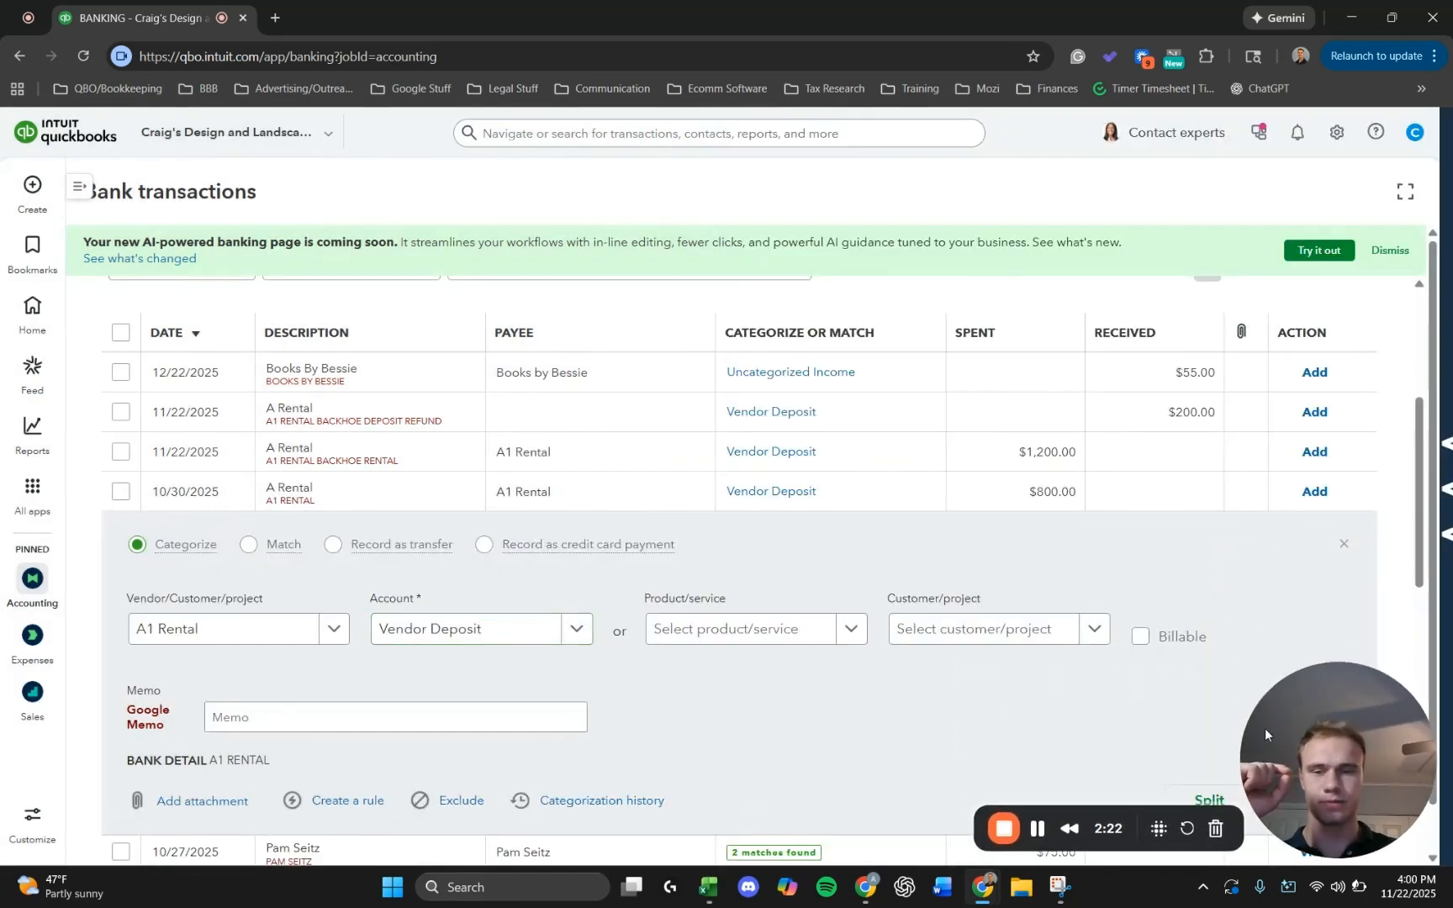
Enter a memo with the purchase order number and "40% prepayment" for the A1 Rental transaction, and add it to the books.
scroll(588, 613, "down", 1)
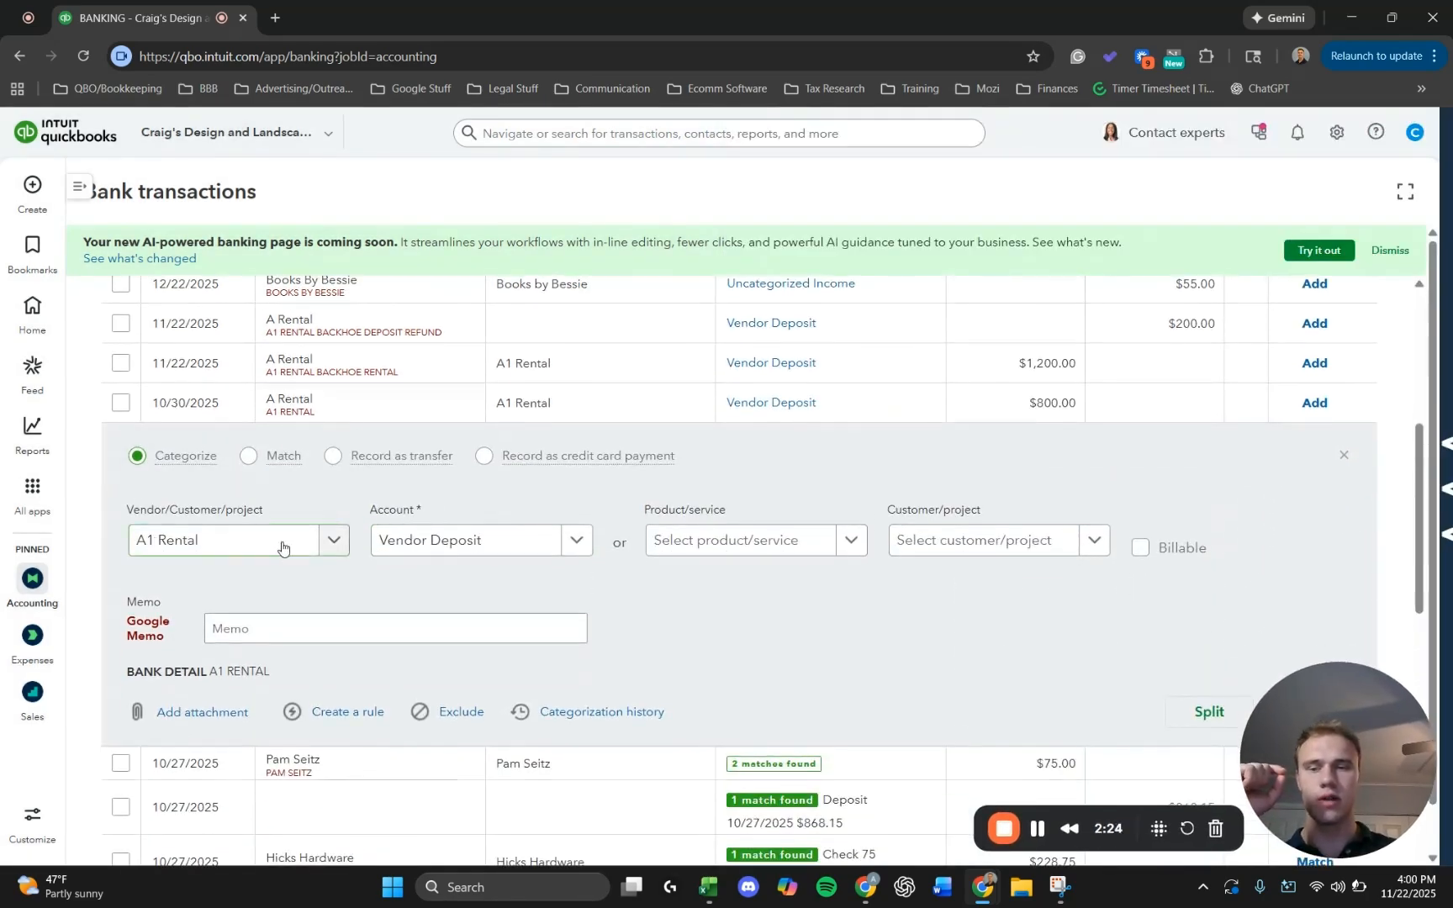
scroll(431, 535, "down", 1)
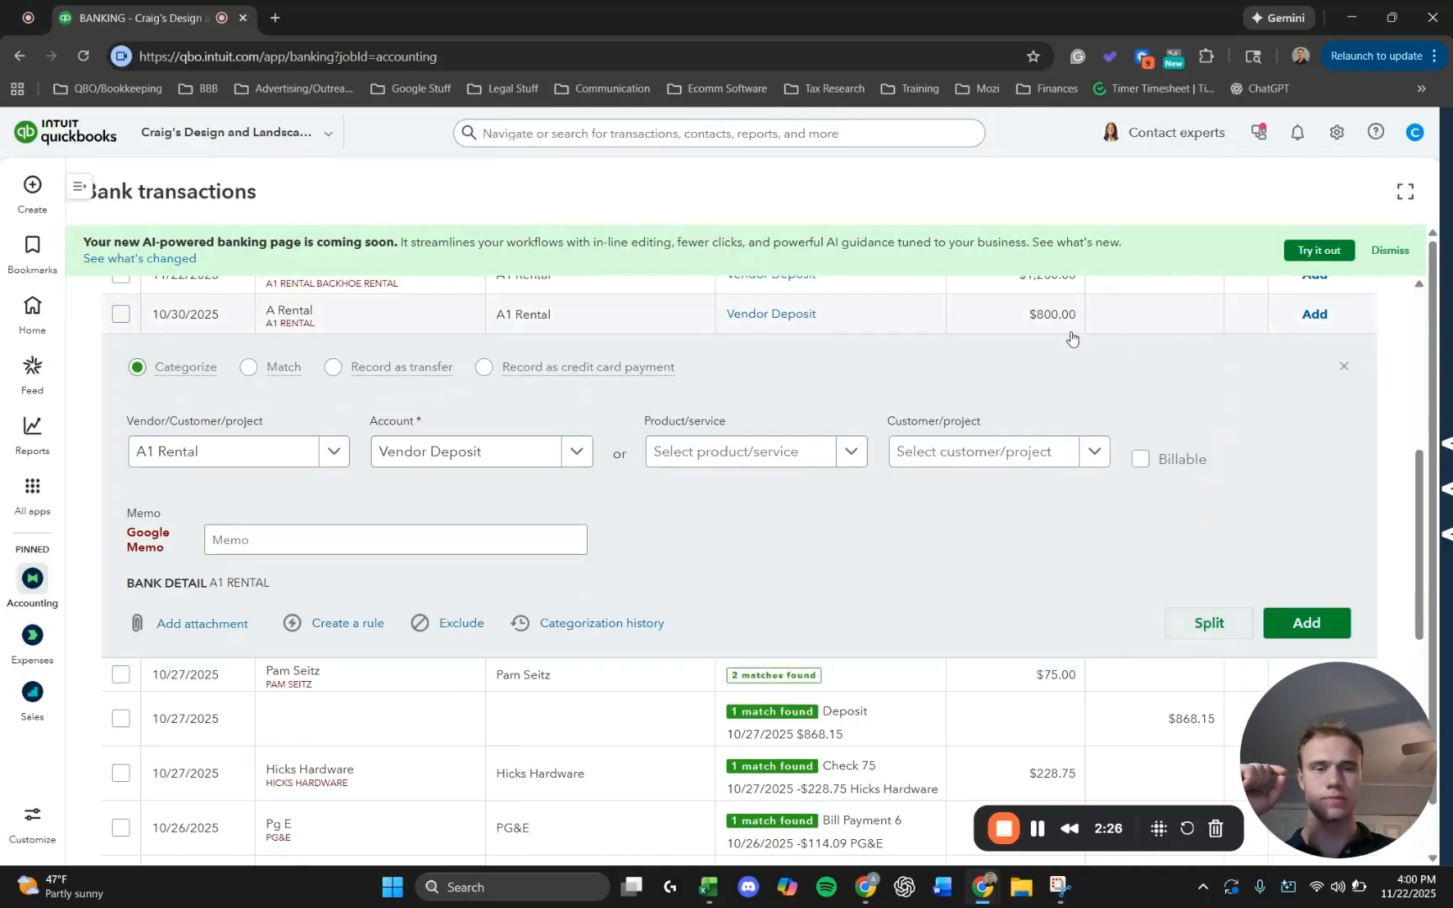
left_click(276, 542)
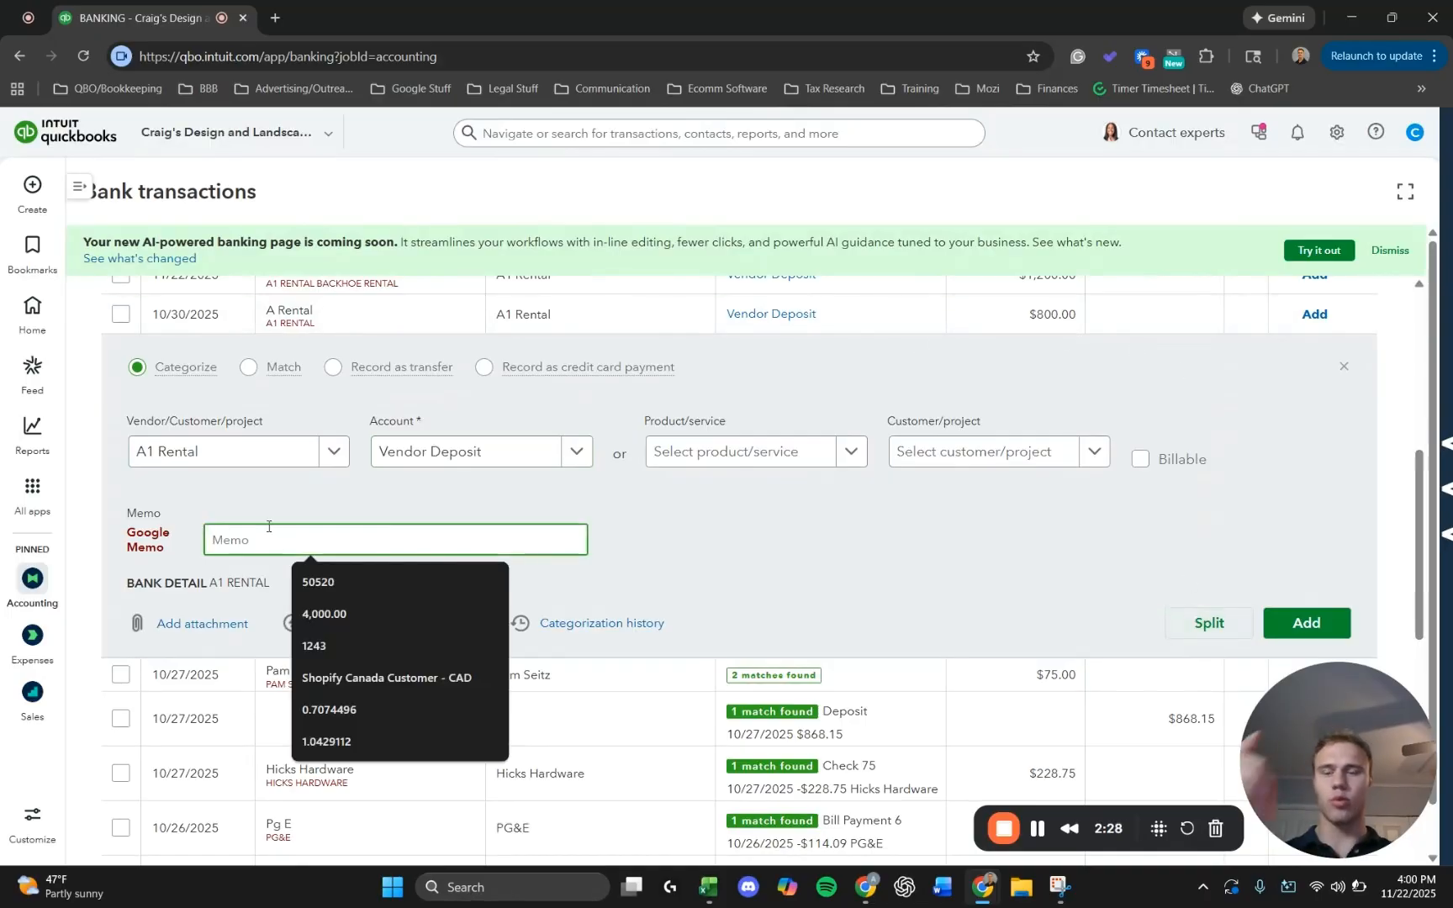
type("PO ")
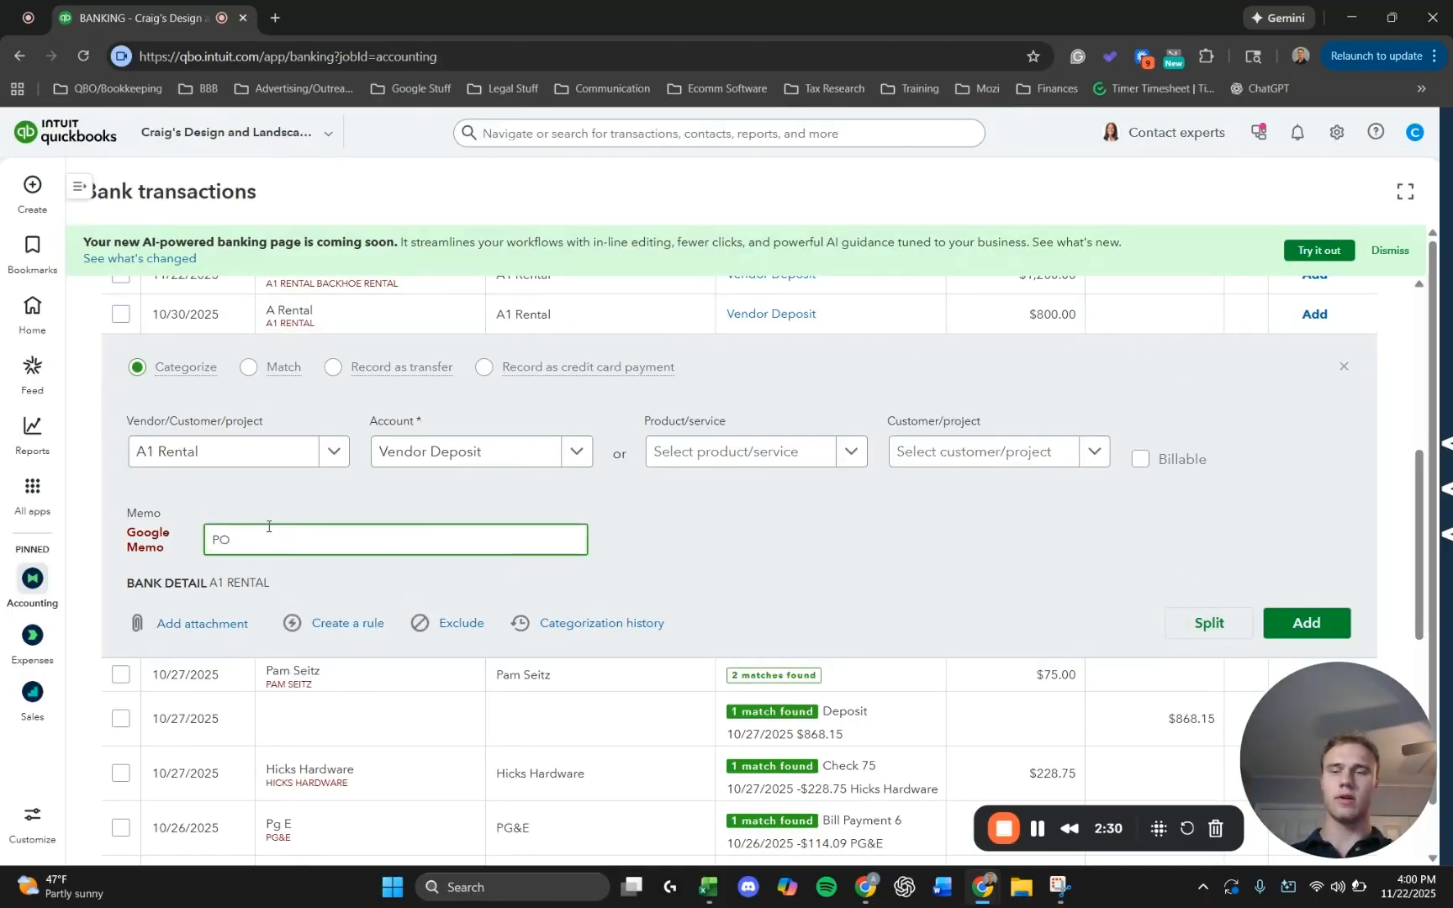
type("1423")
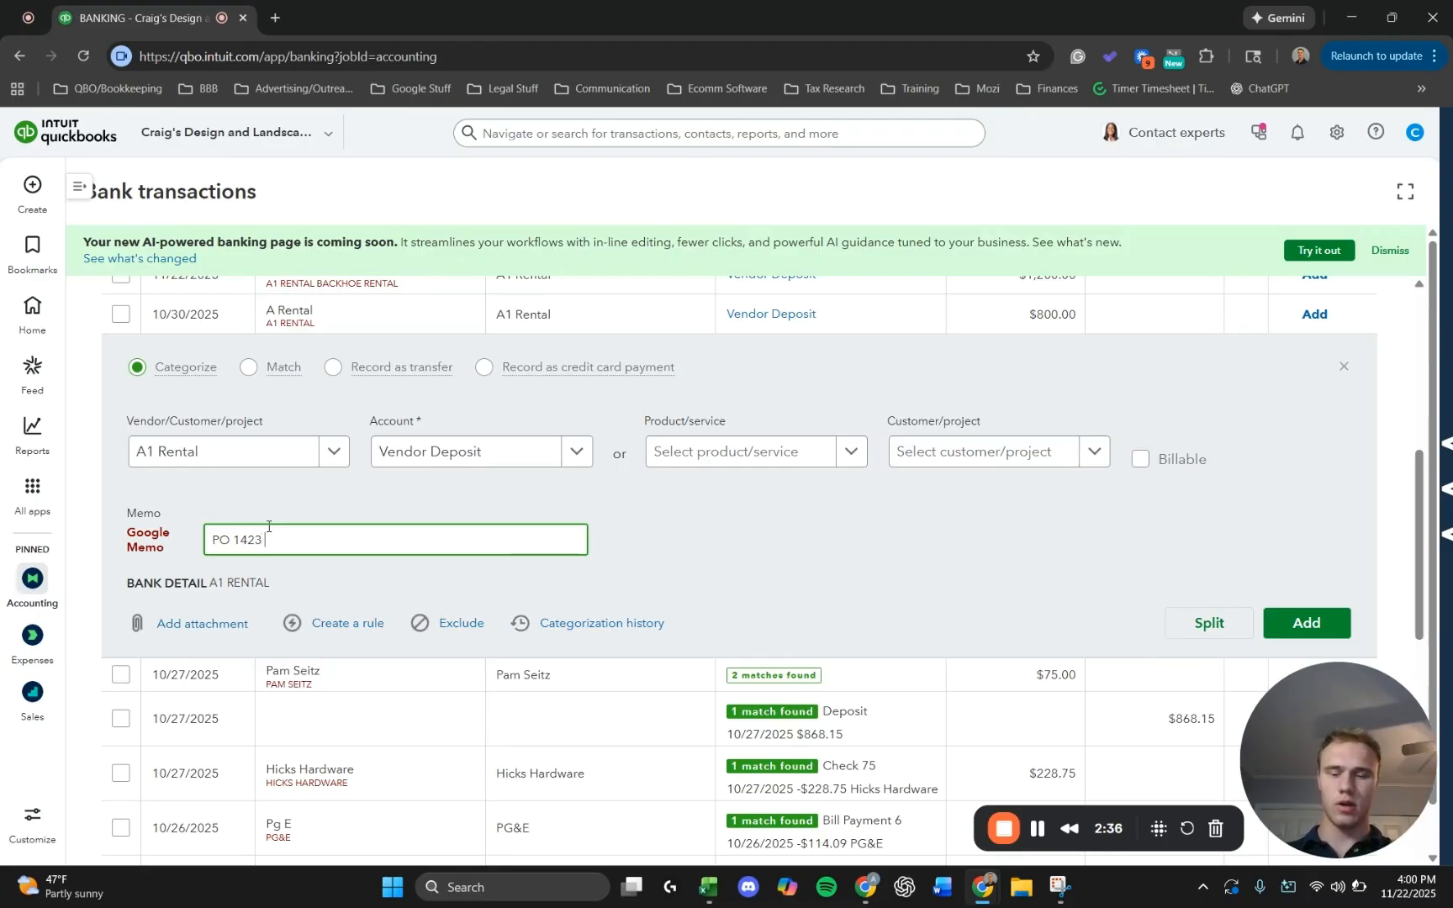
type(" 40% prepayment")
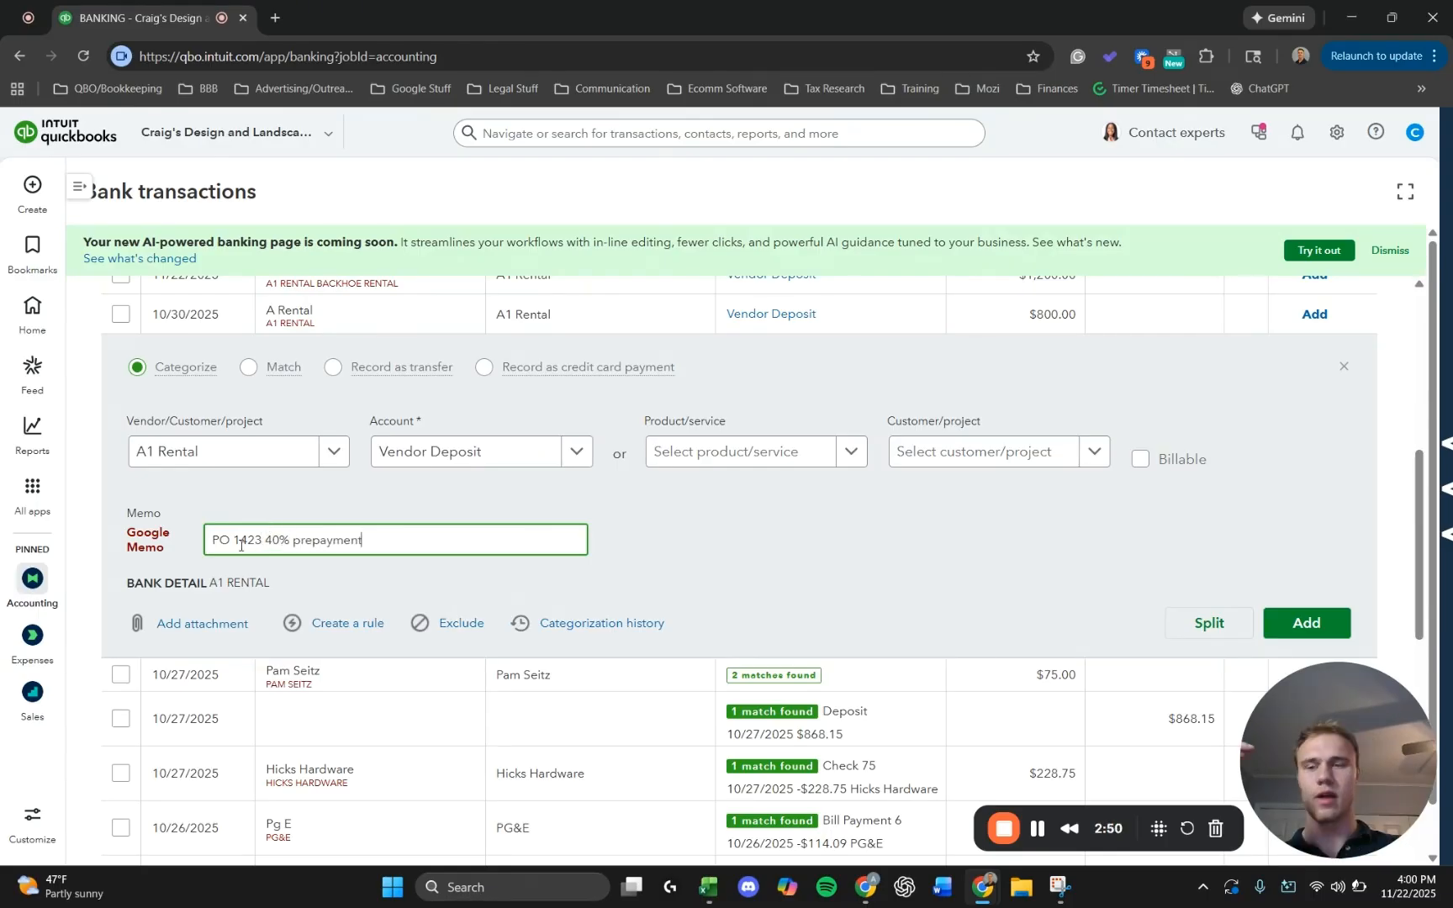
left_click_drag(248, 539, 334, 540)
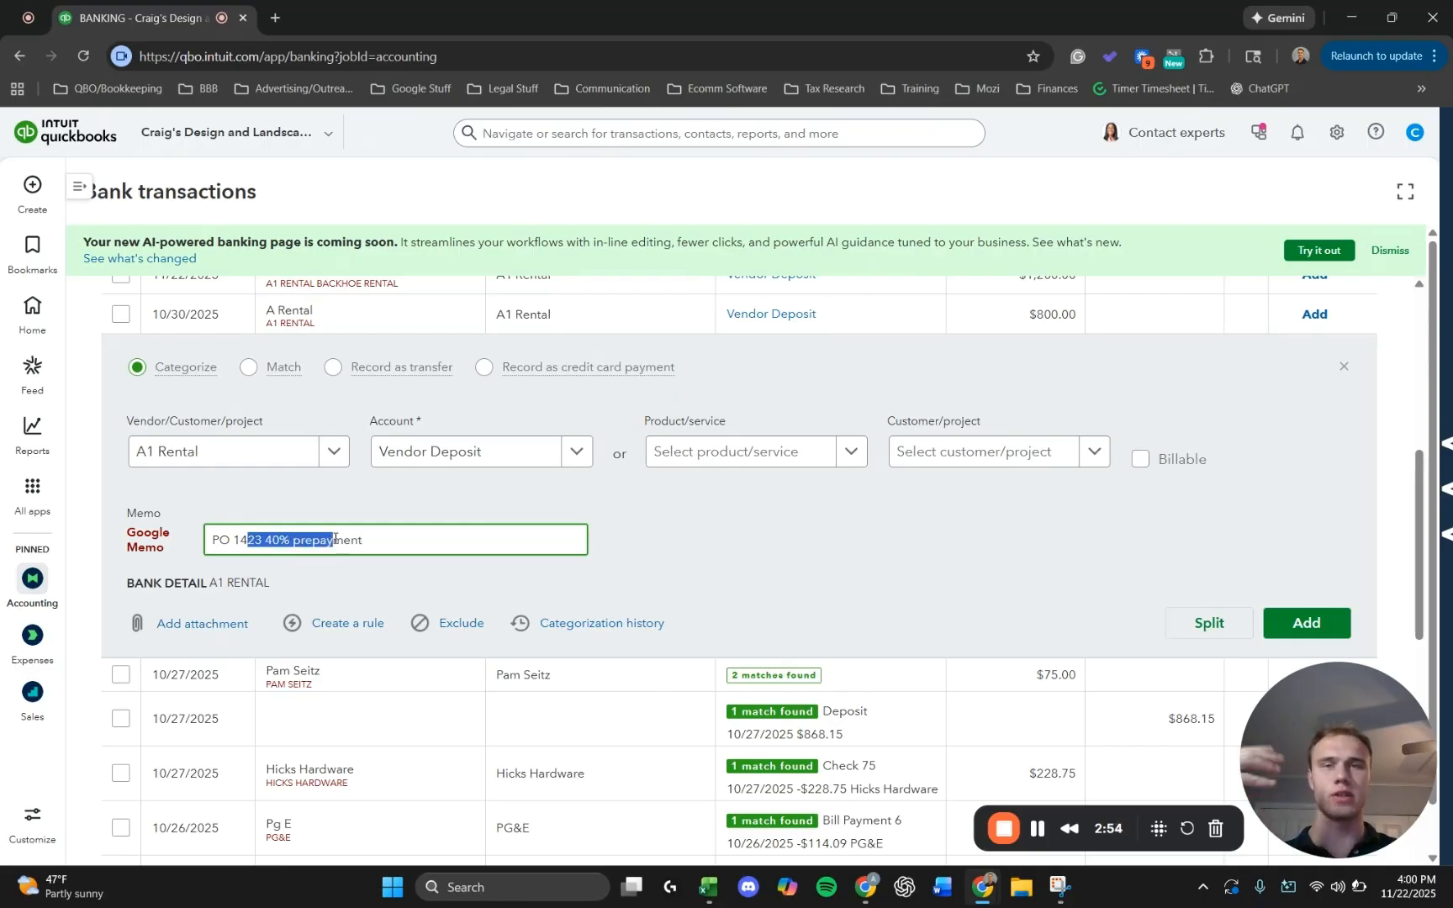
left_click_drag(216, 536, 327, 526)
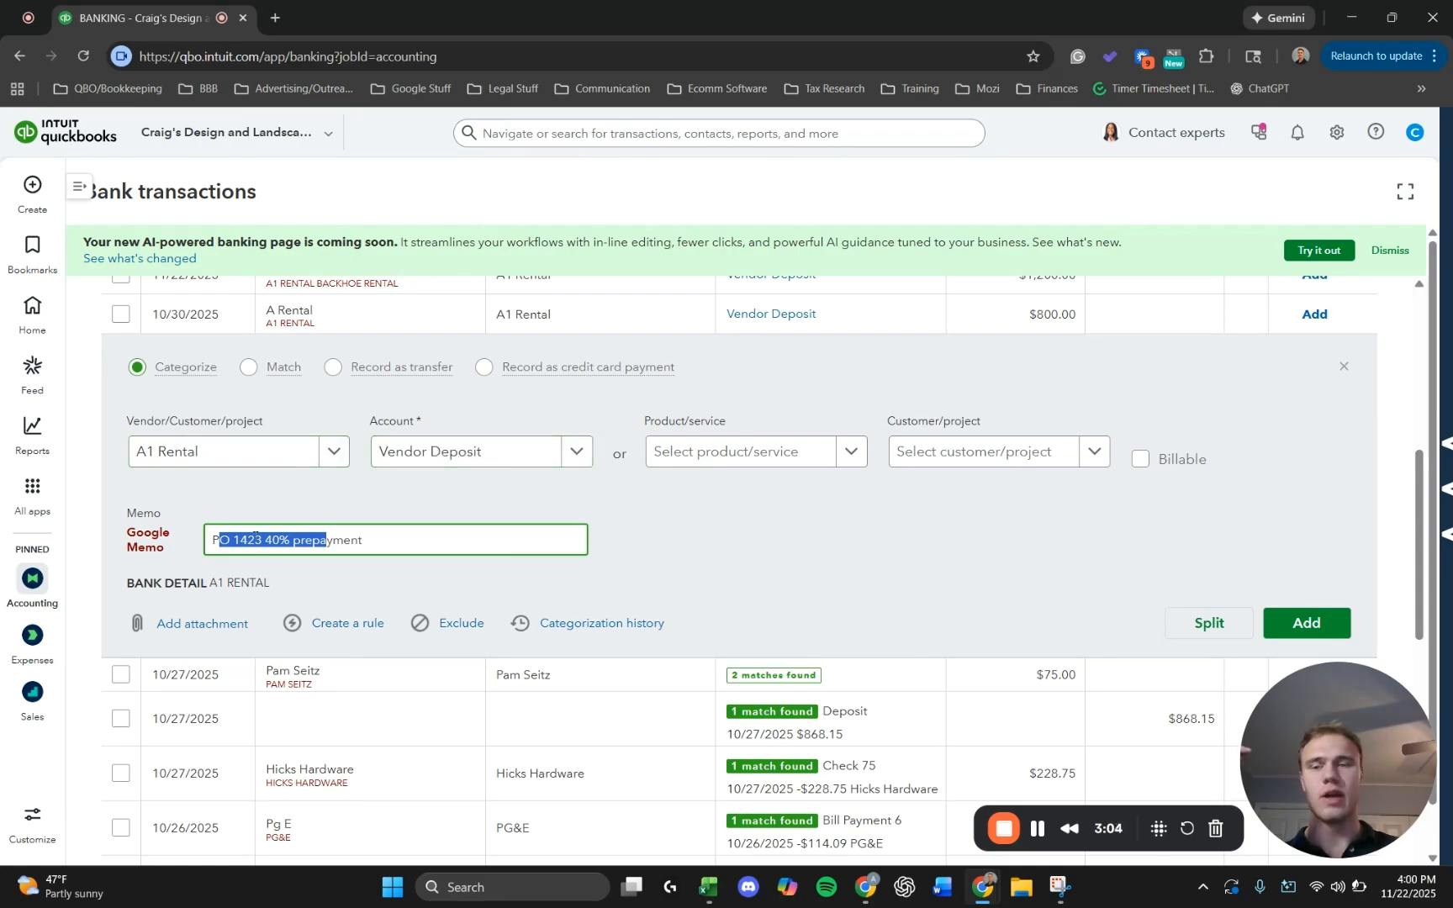
left_click(248, 540)
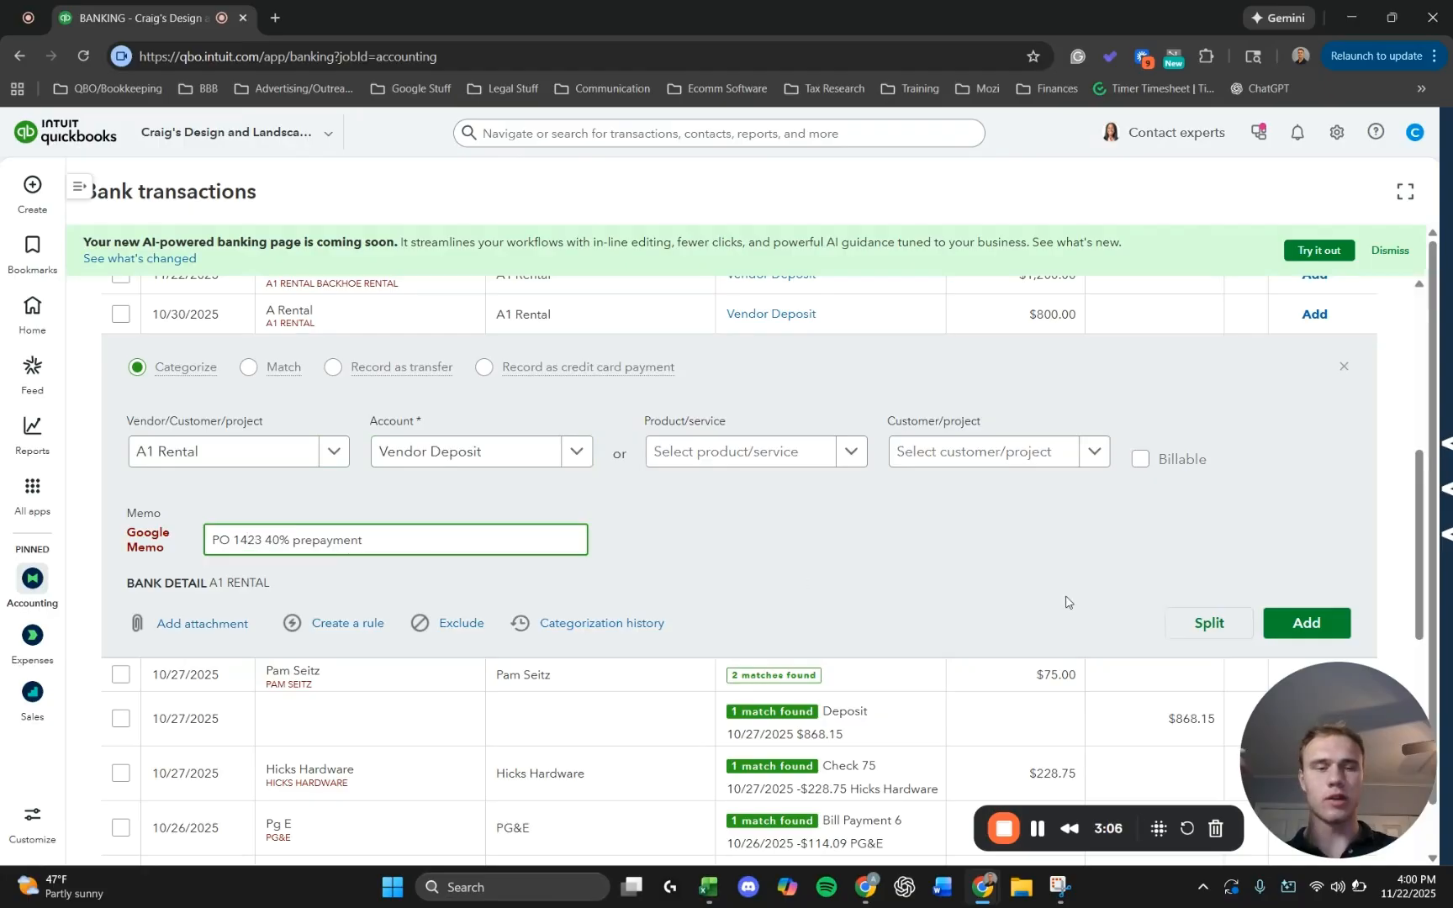
left_click(1307, 624)
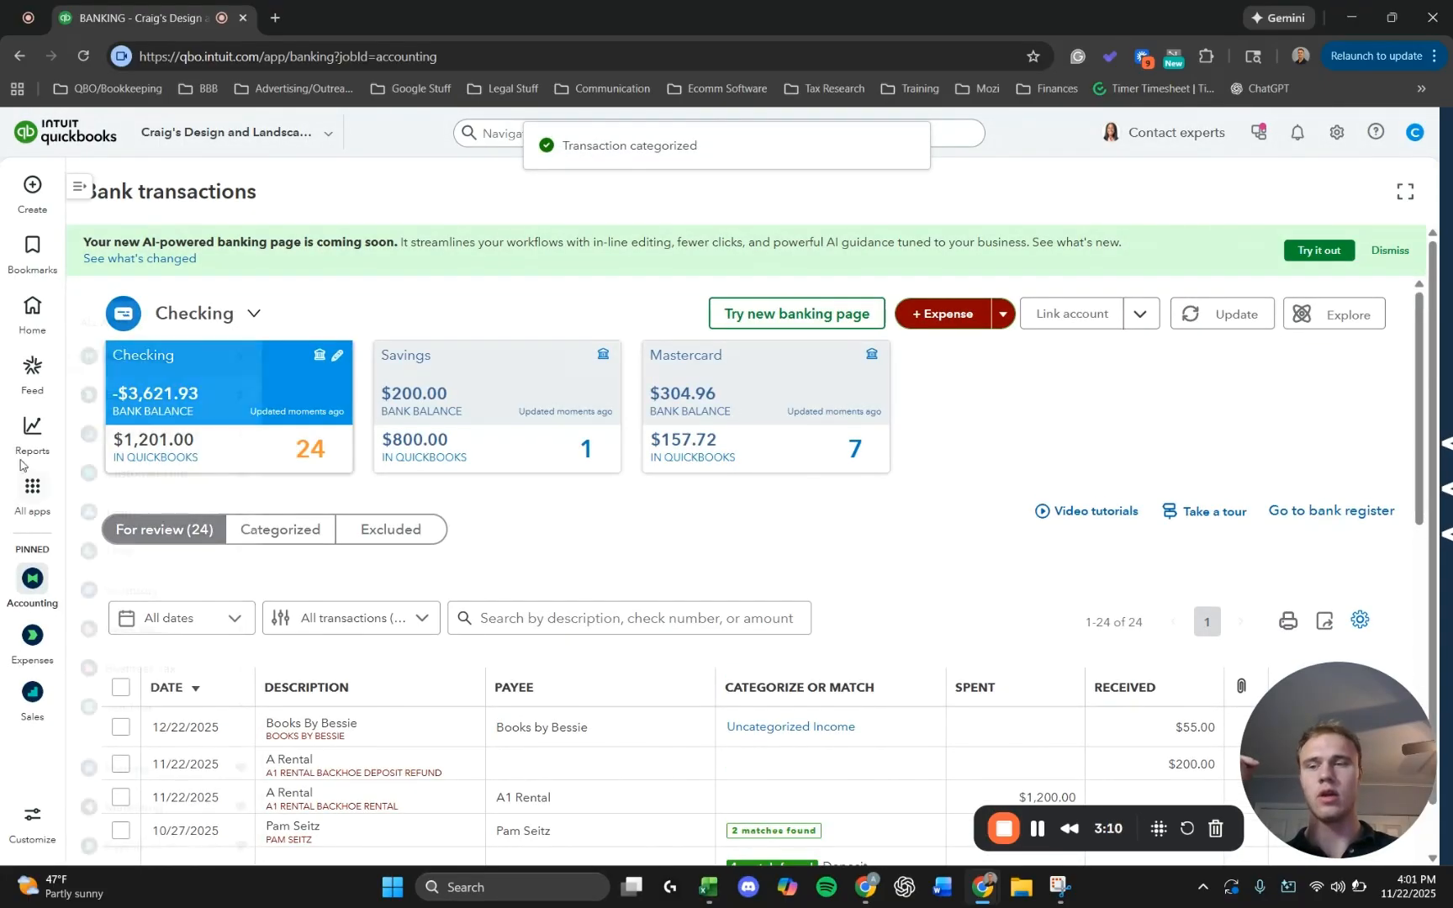
Open and refresh the Balance Sheet report to examine the Vendor Deposit line under Other Current Assets.
mouse_move(34, 429)
left_click(142, 462)
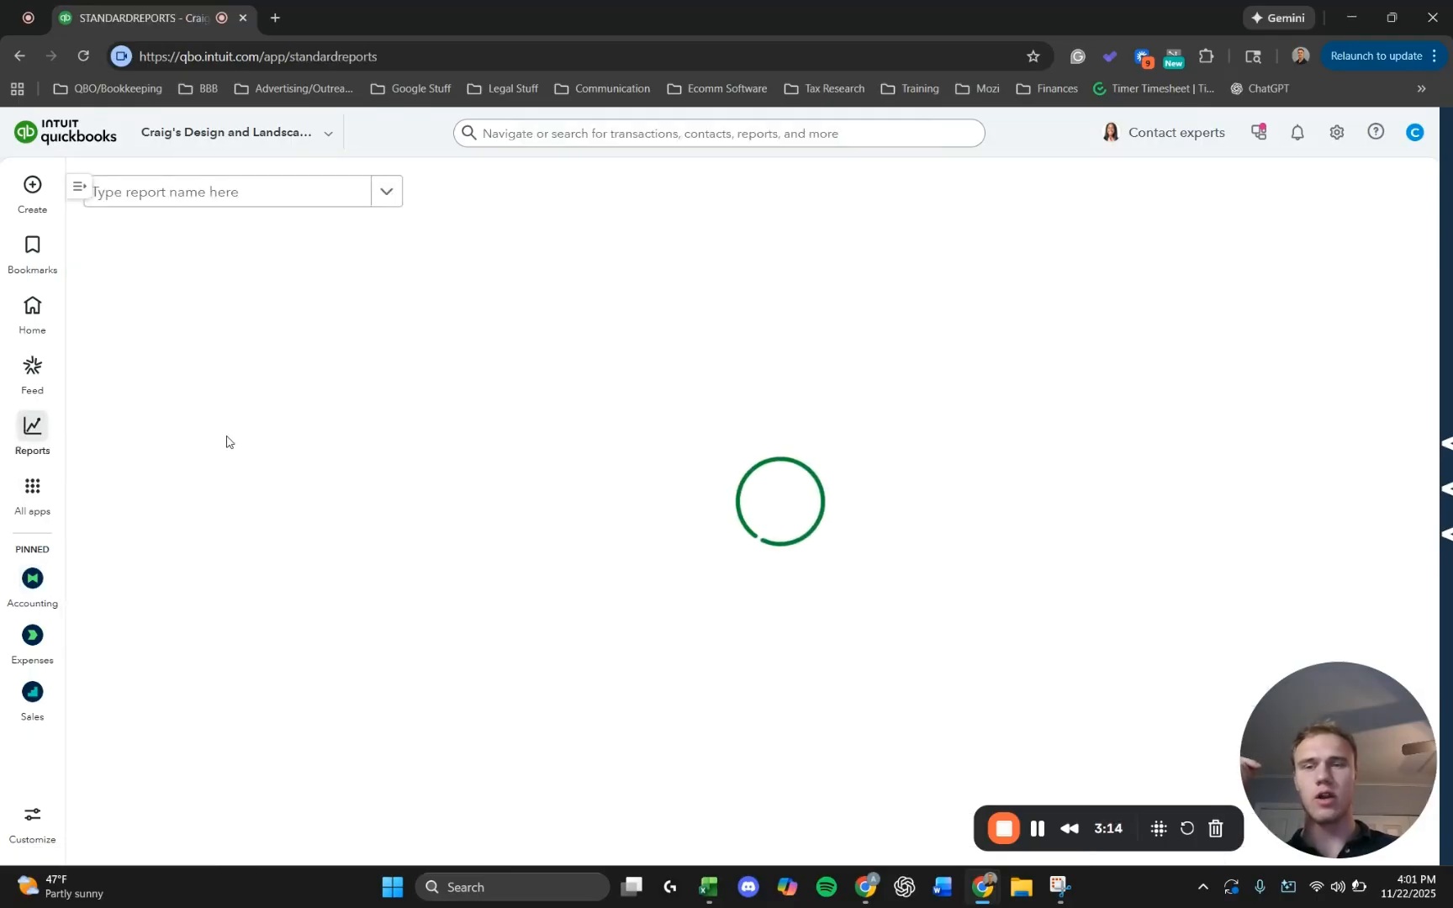
left_click(158, 324)
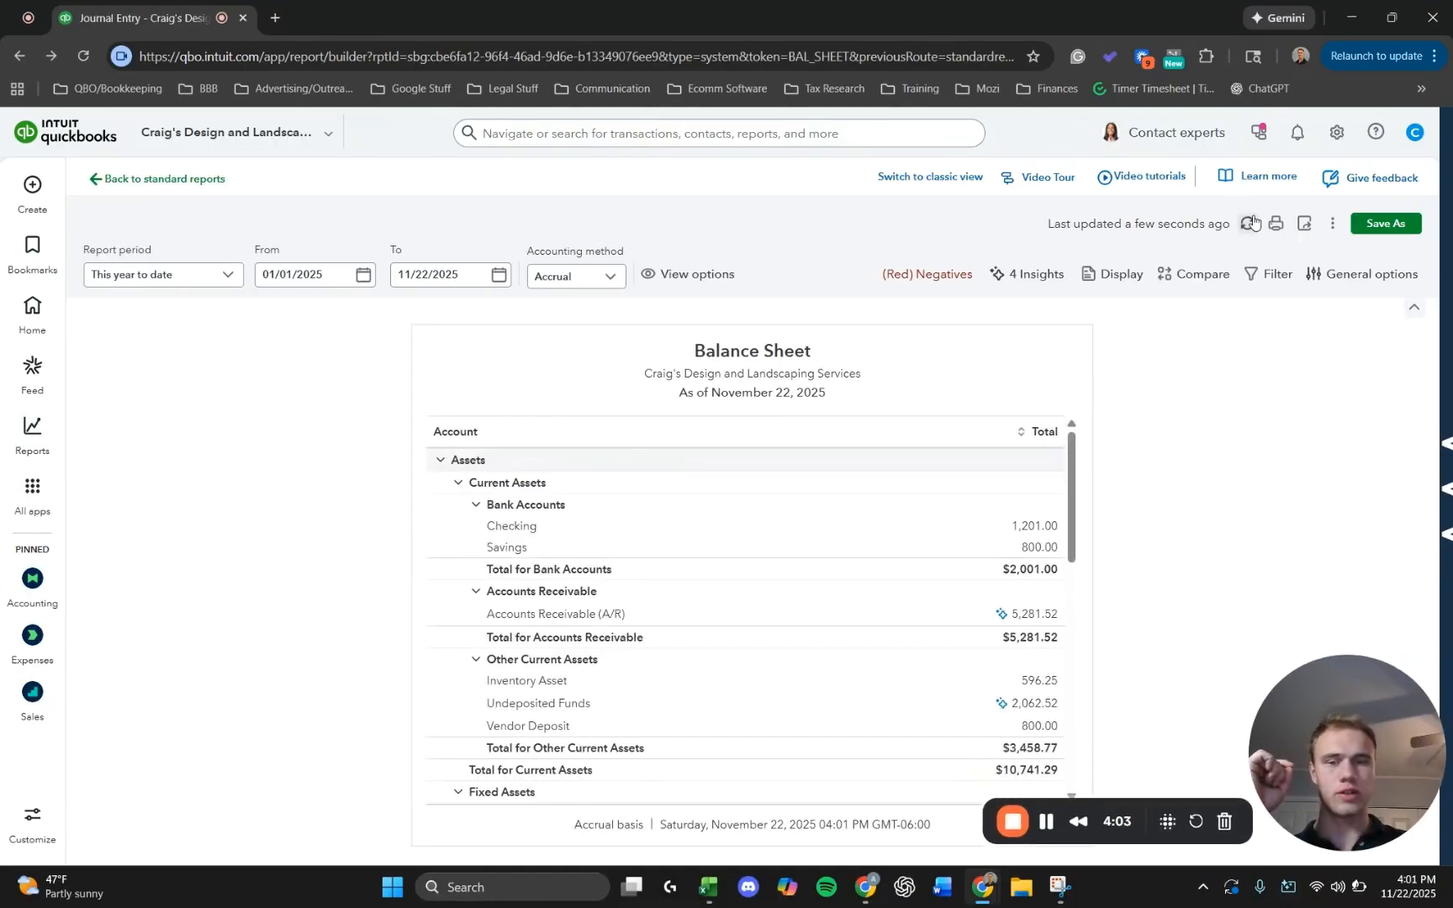
left_click(1248, 224)
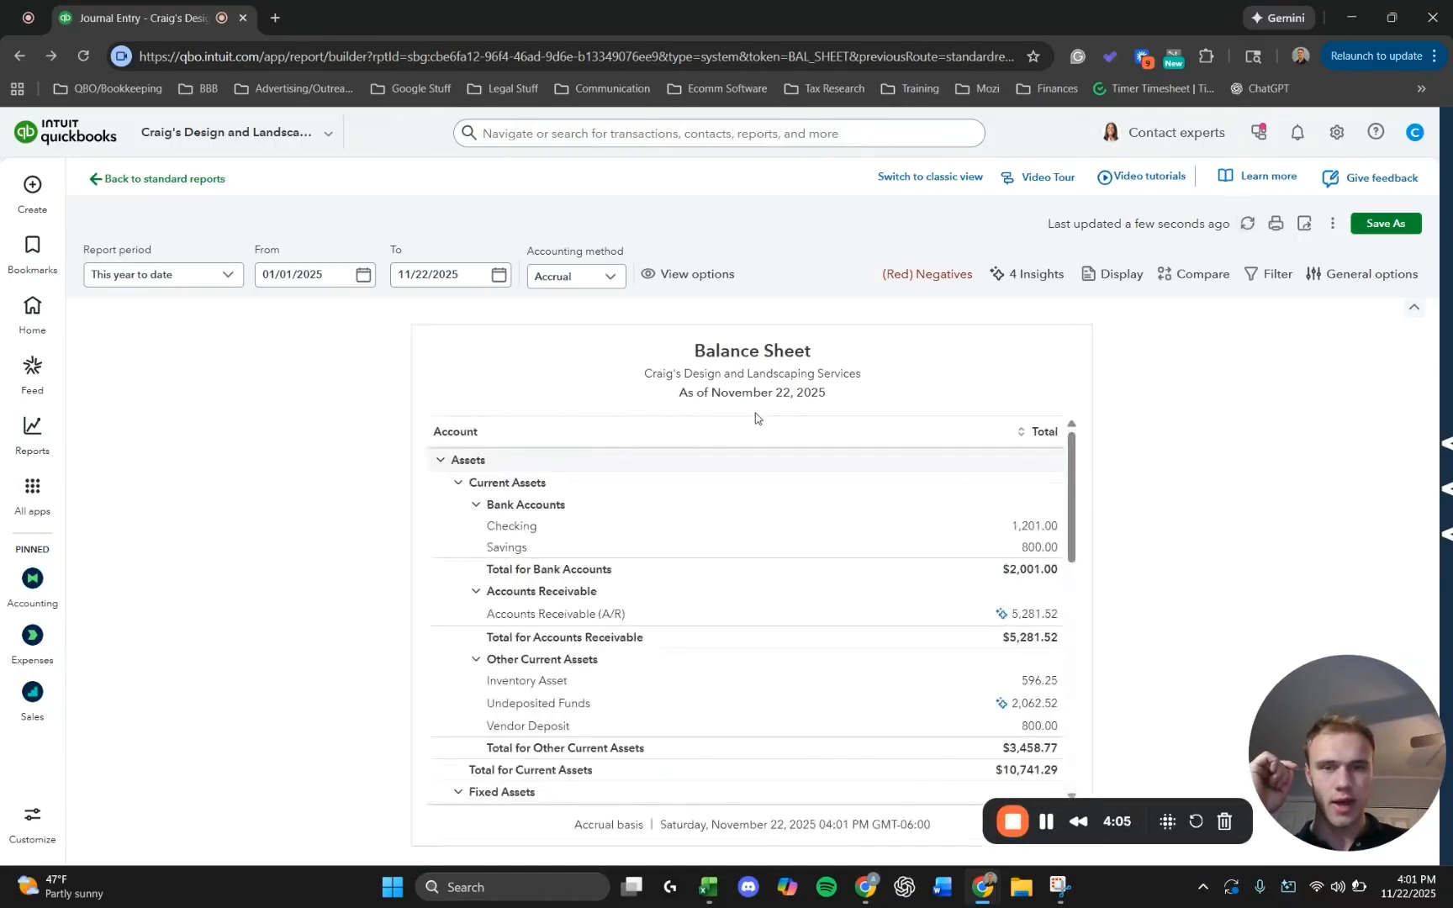
scroll(692, 477, "down", 5)
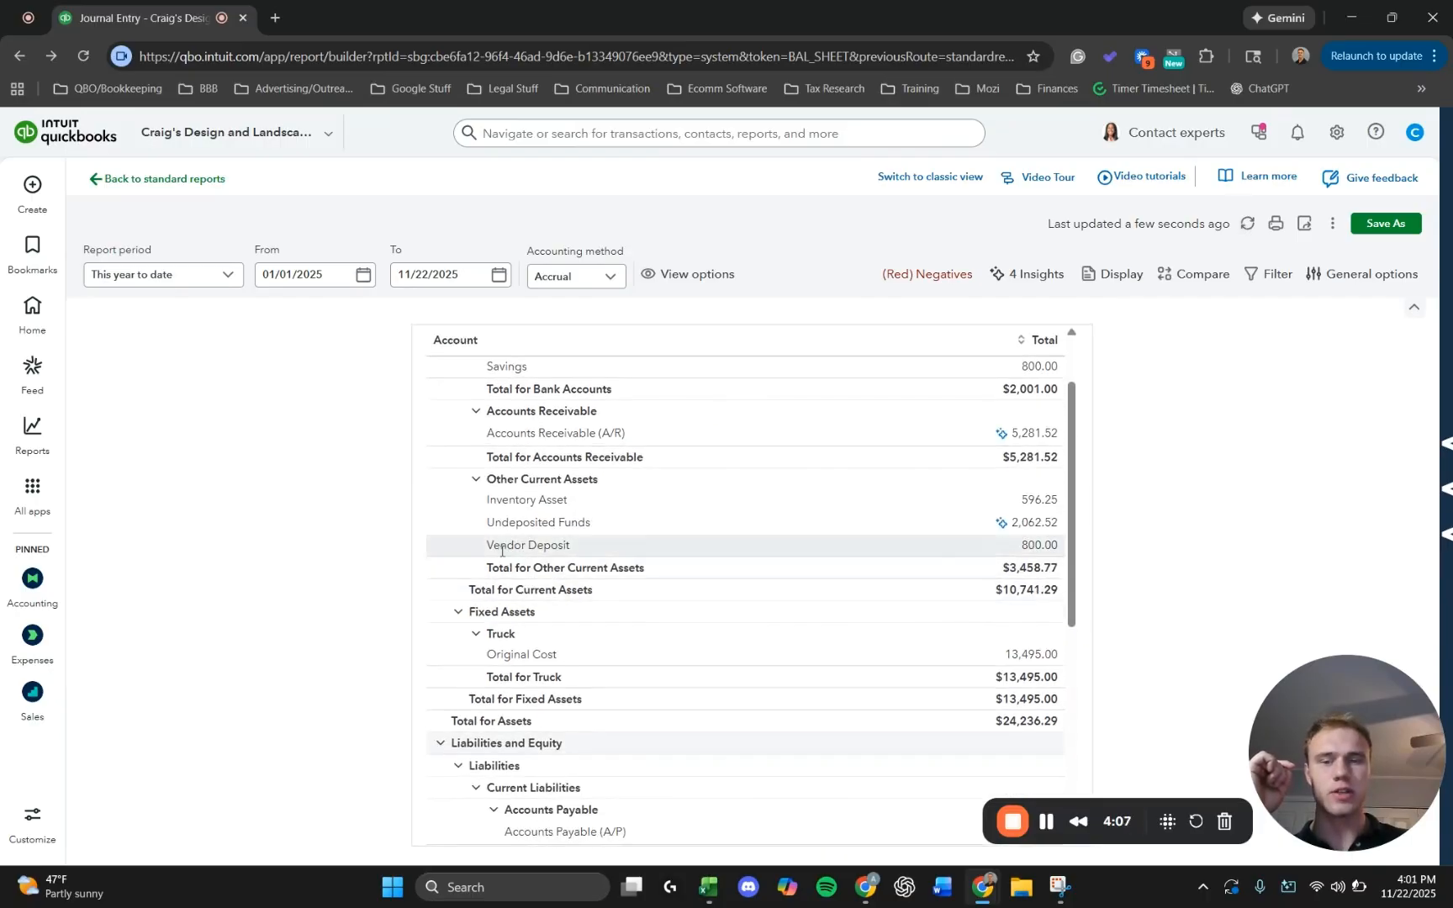
Create a new bill for the vendor A1 Rental.
left_click_drag(501, 545, 537, 545)
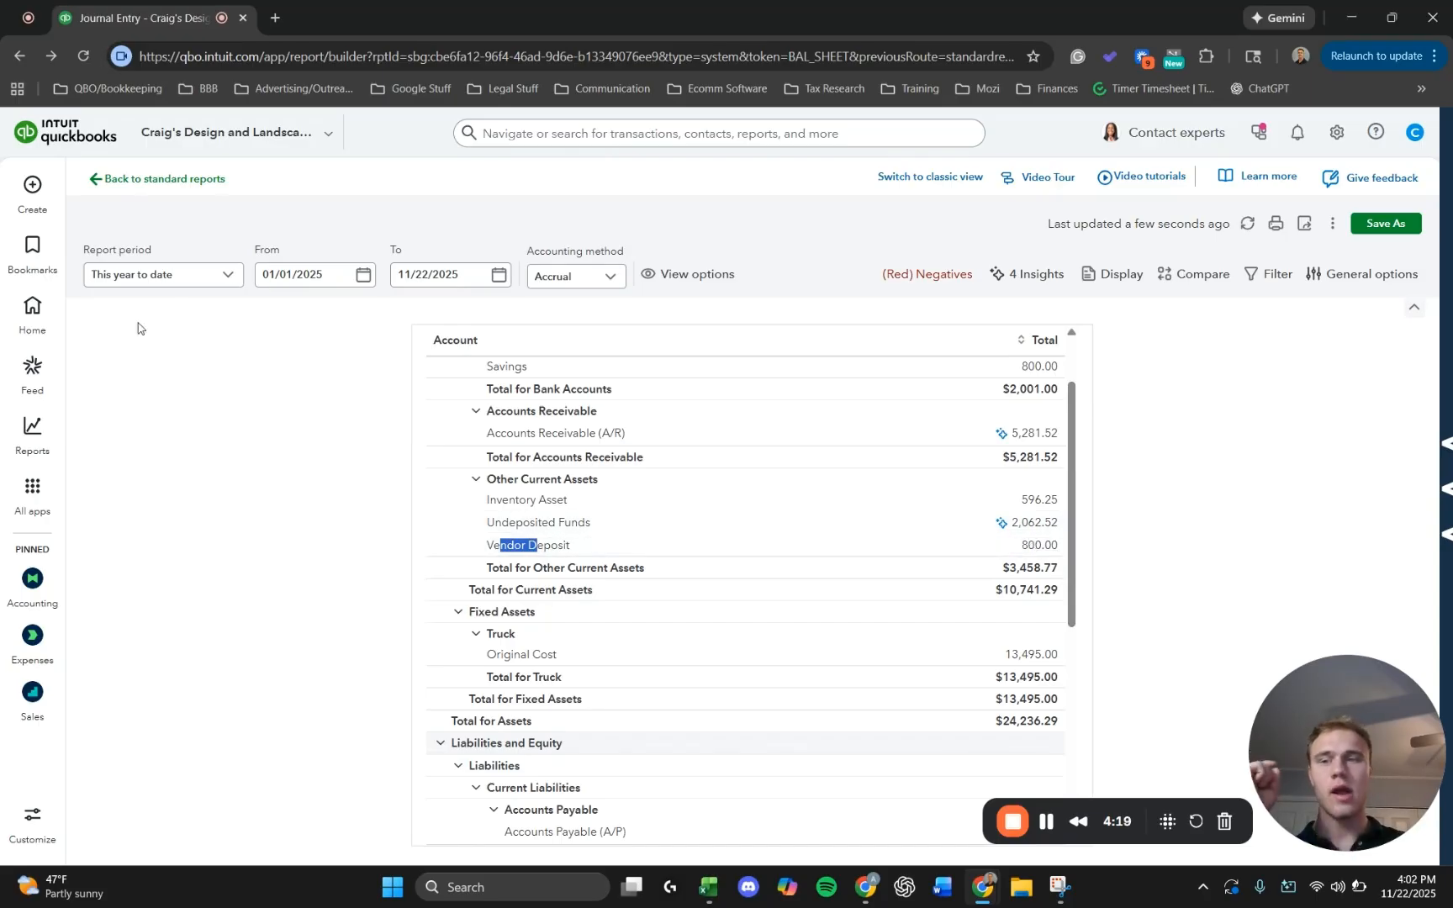
mouse_move(35, 490)
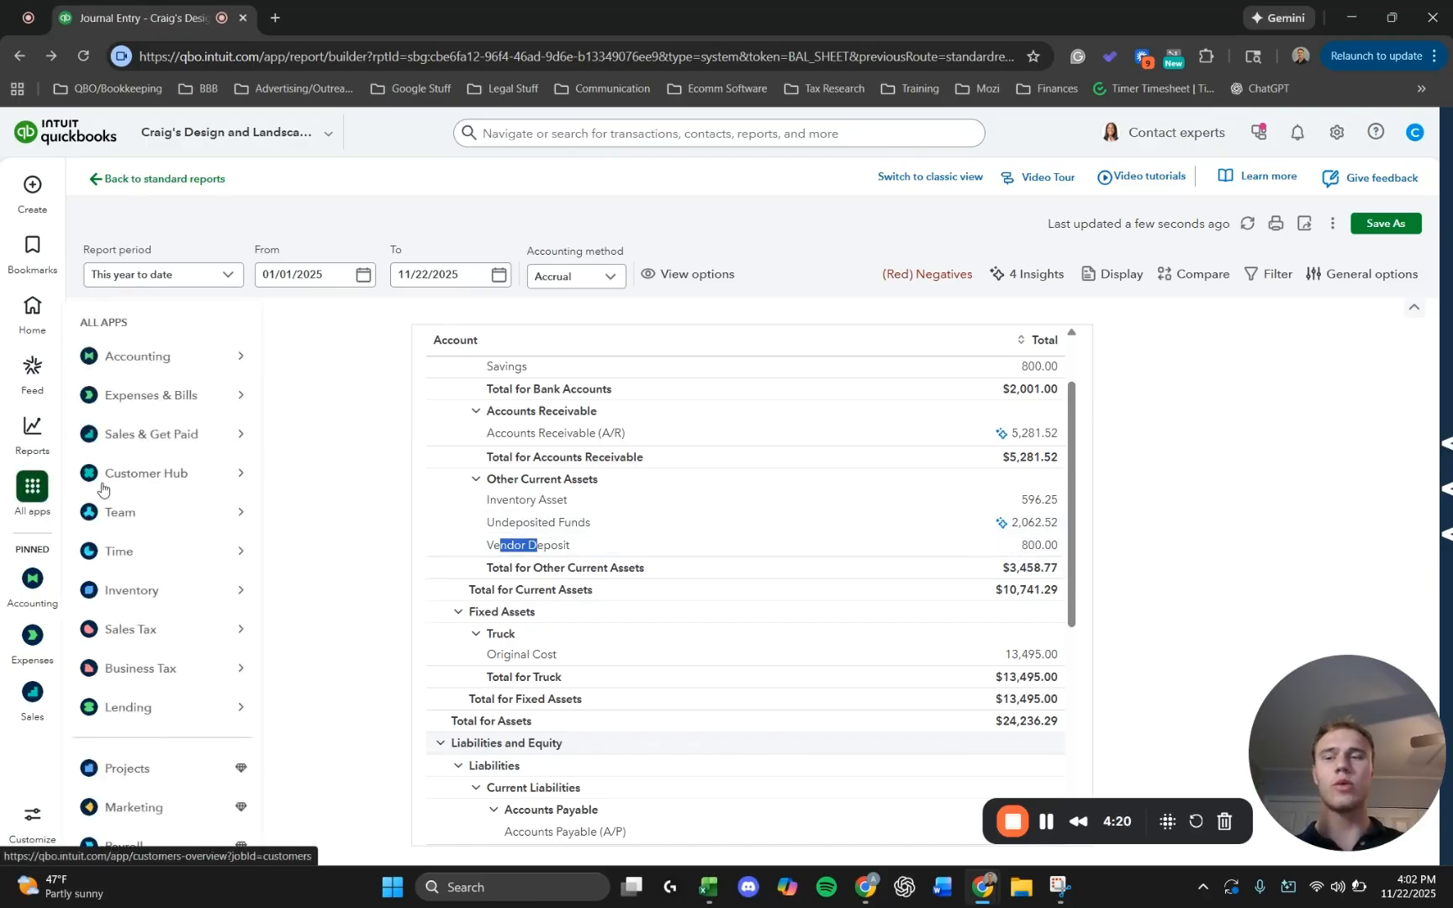
mouse_move(162, 367)
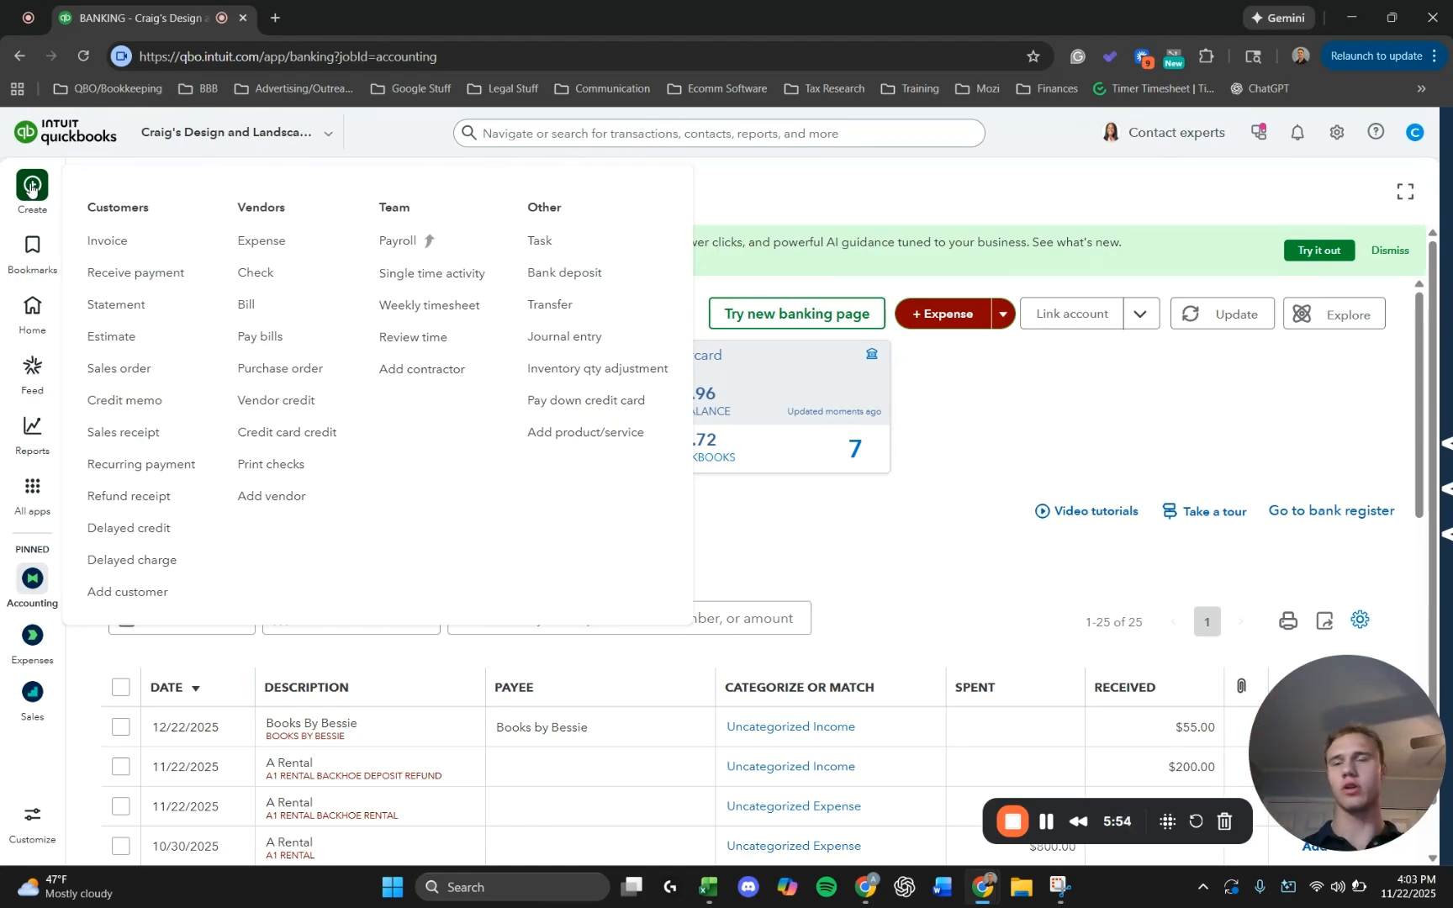
left_click(246, 305)
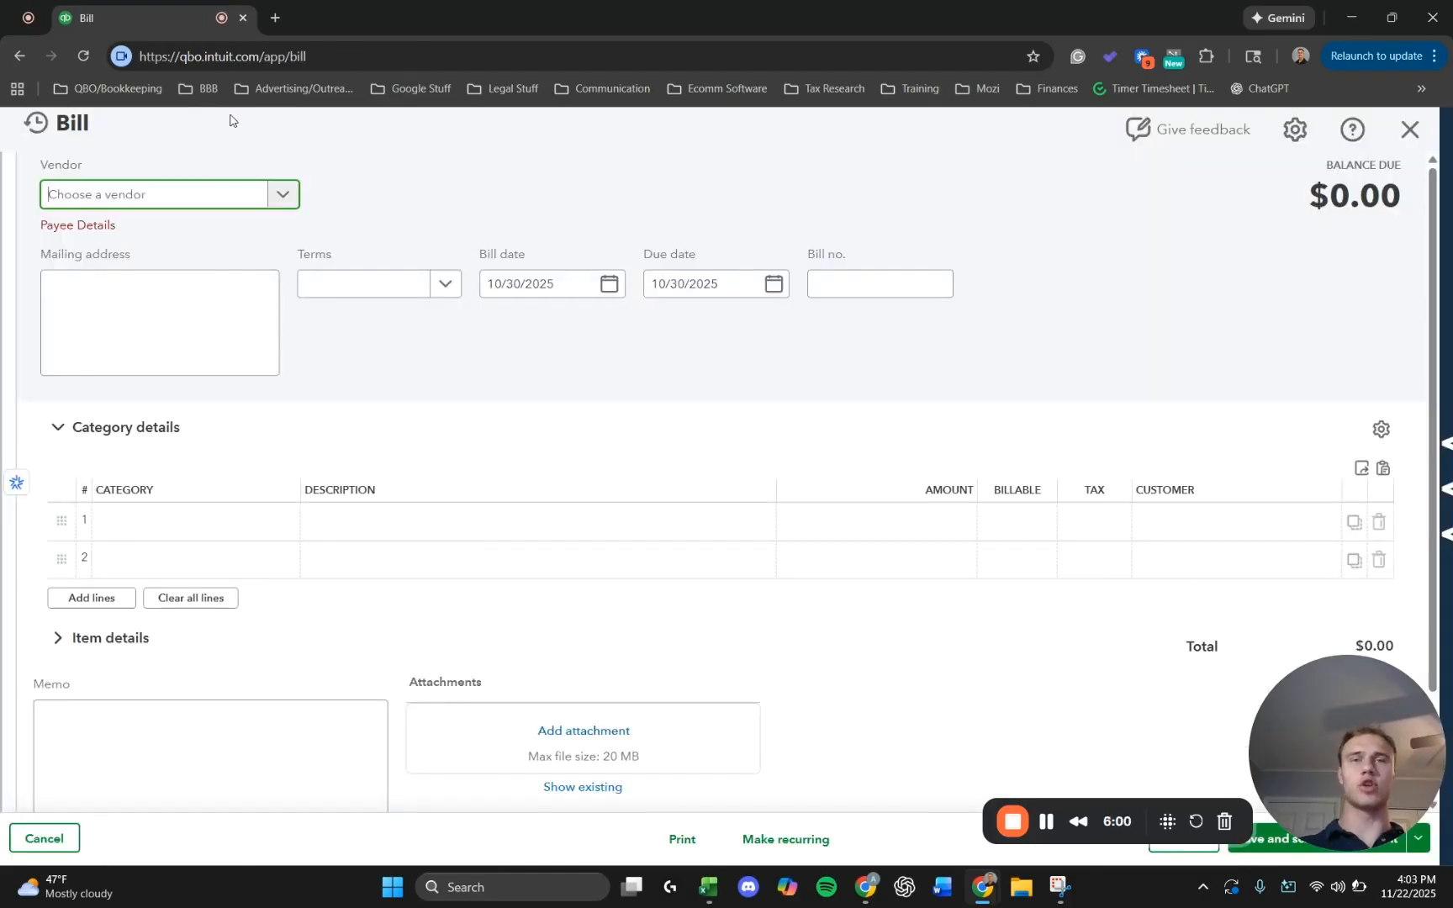
left_click(133, 194)
left_click(118, 257)
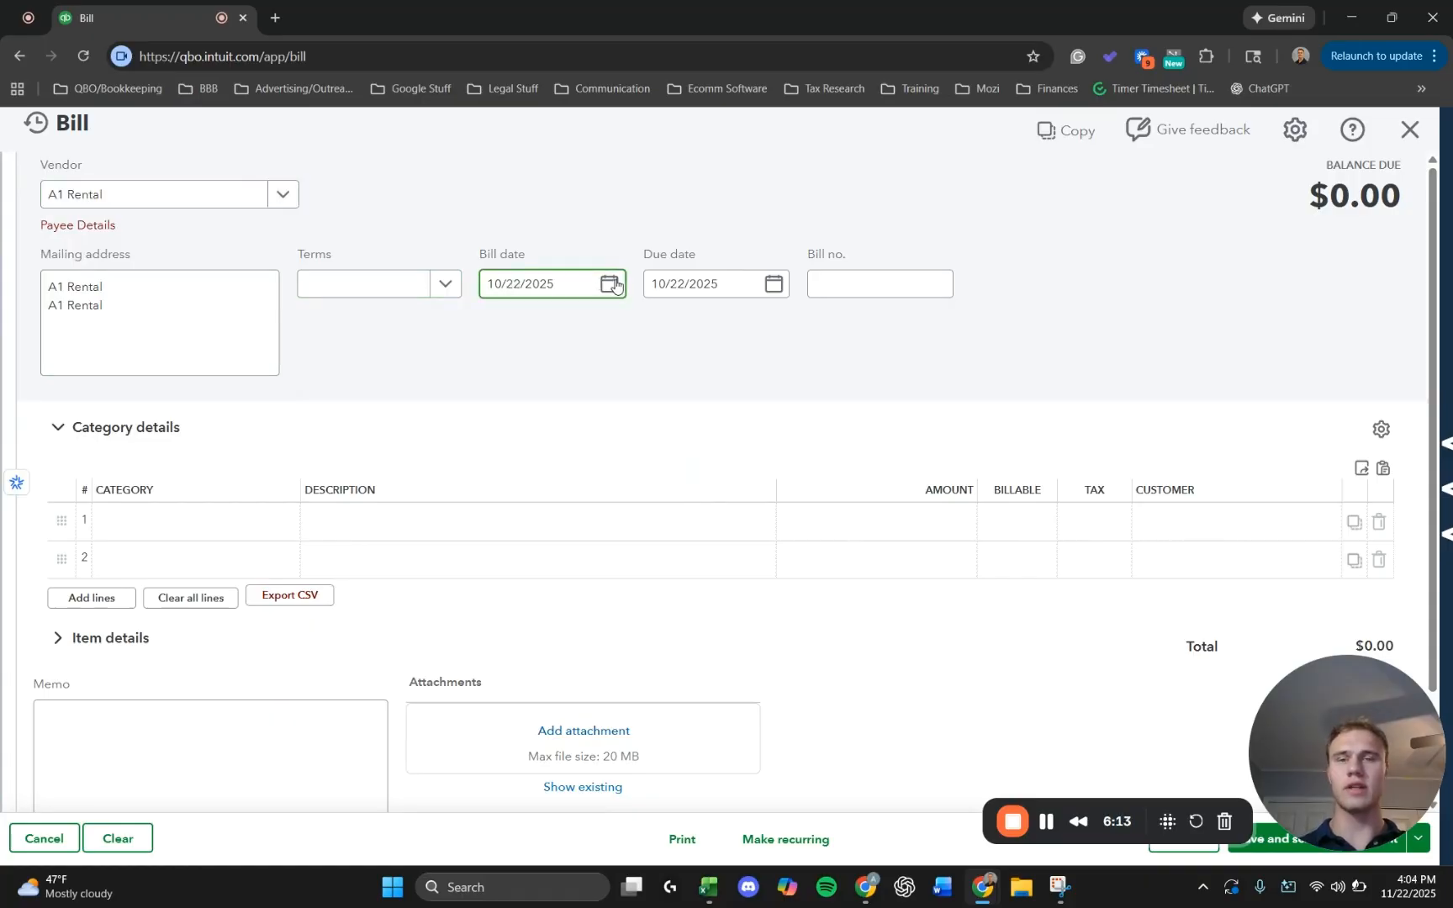
Set the bill date to 11/10/2025 and the payment terms to Net 30.
left_click(609, 284)
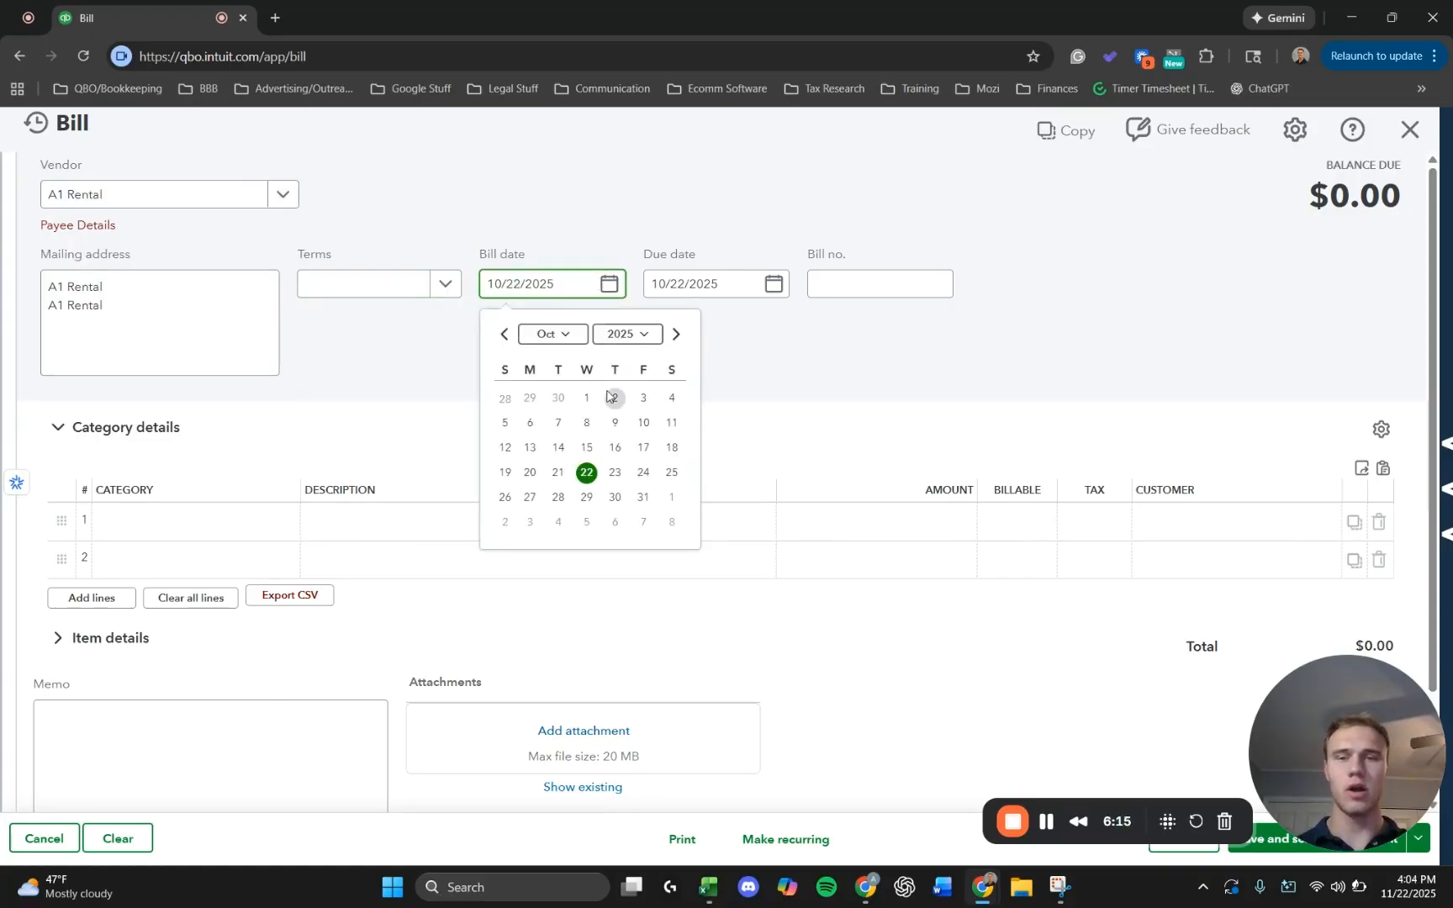
left_click(677, 335)
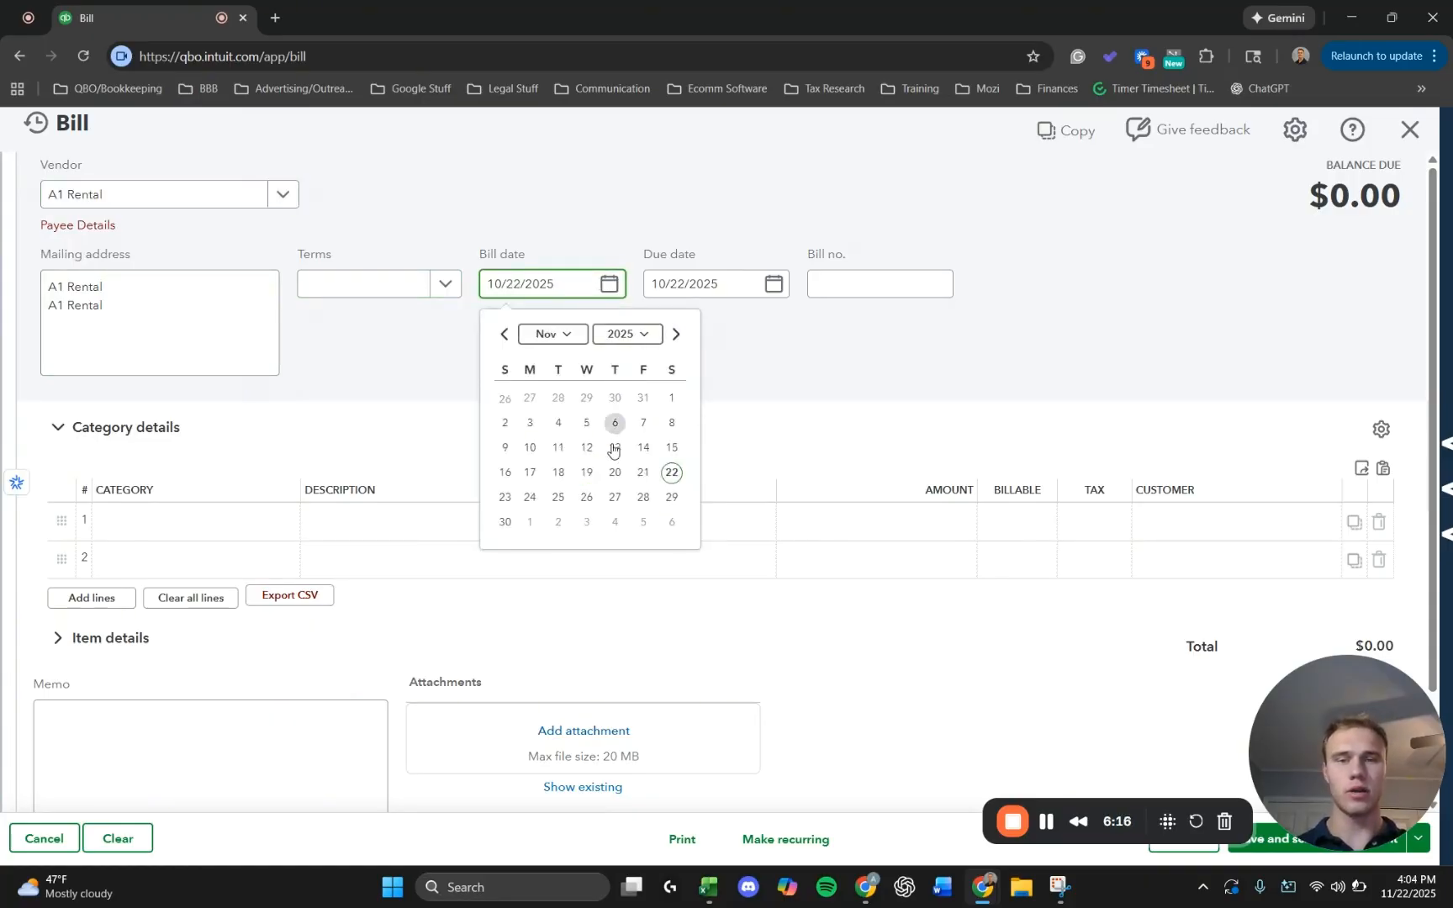
left_click(531, 447)
left_click(403, 283)
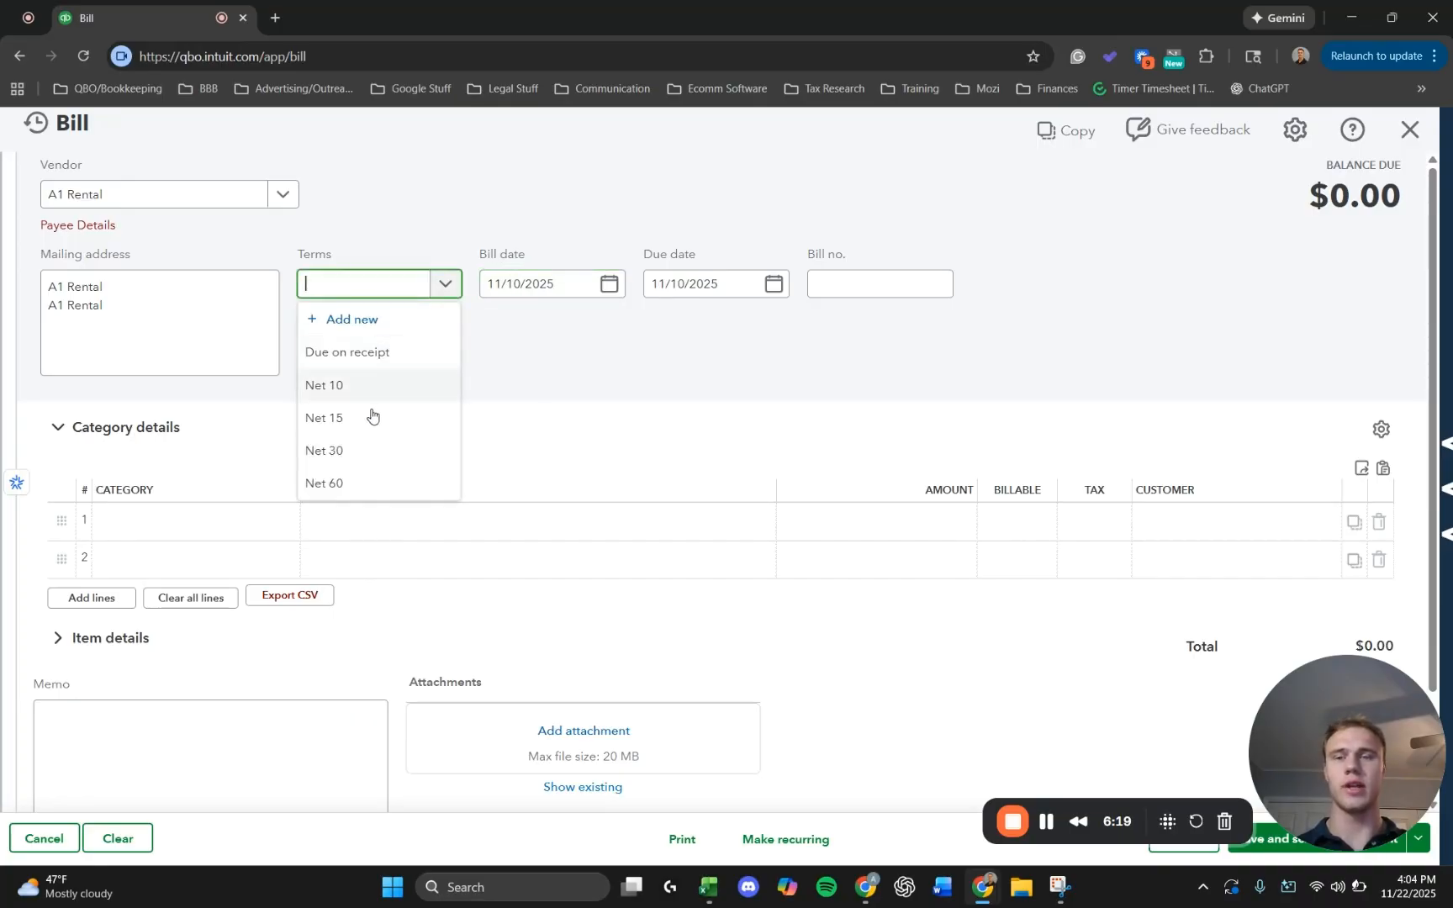
left_click(363, 454)
Add the Pump product to the bill's item details with a quantity of 200.
left_click(147, 636)
scroll(150, 632, "down", 1)
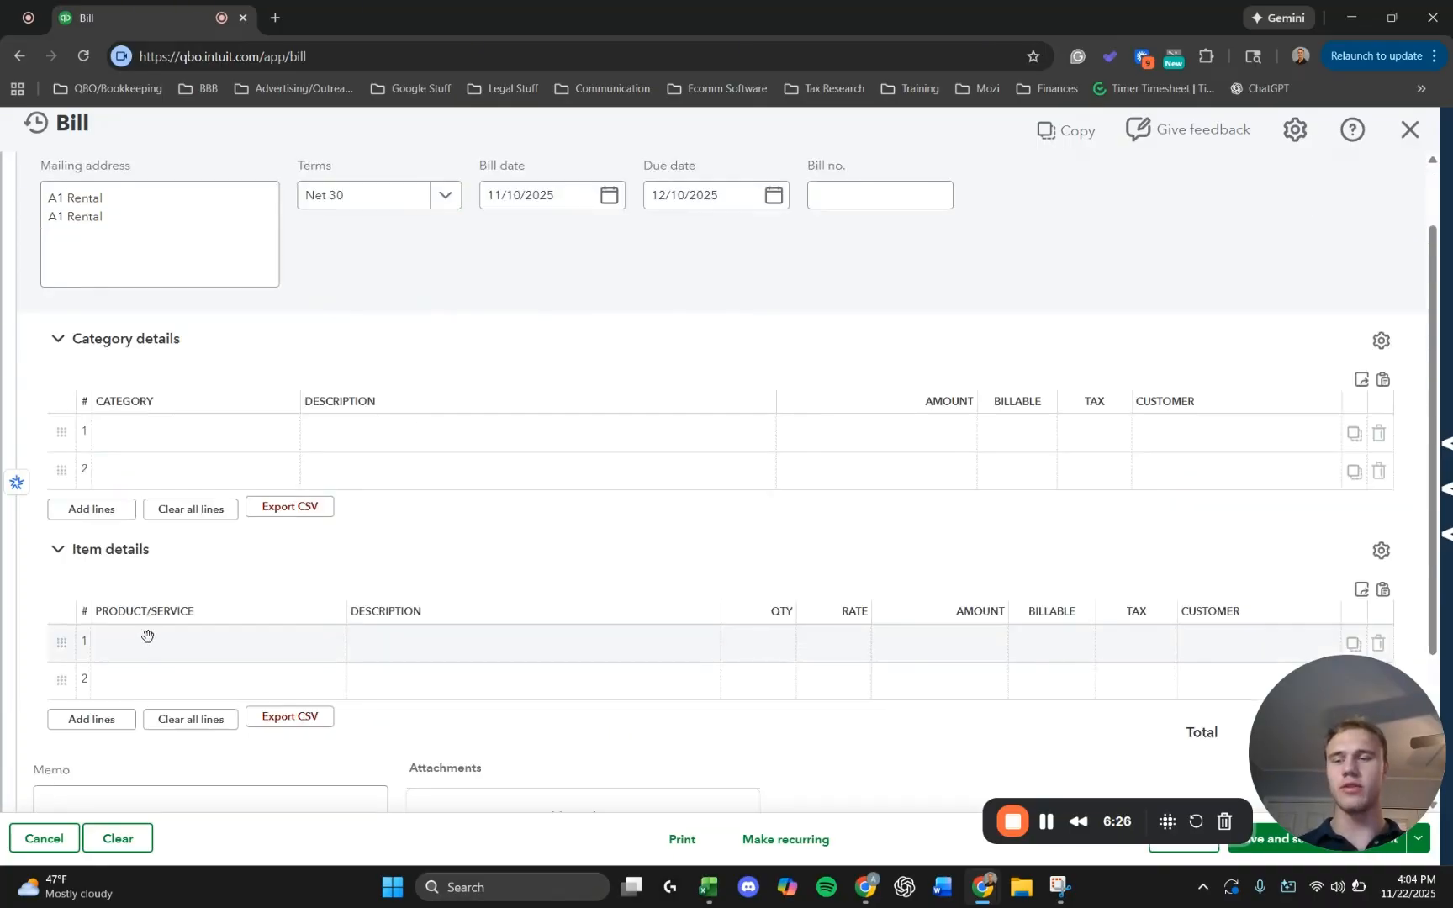
left_click(148, 637)
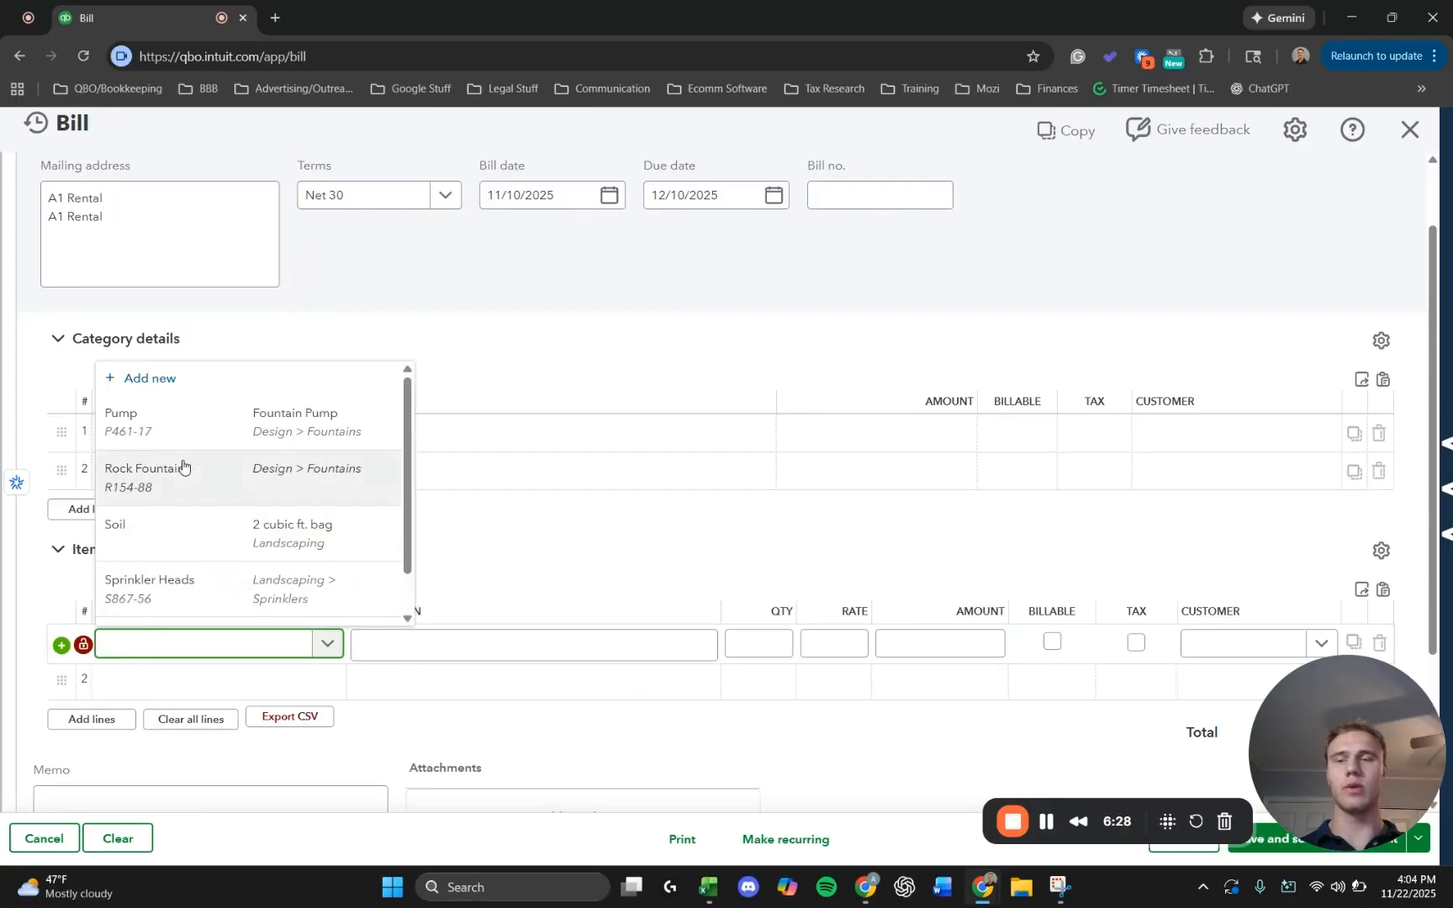
left_click(219, 427)
mouse_move(745, 632)
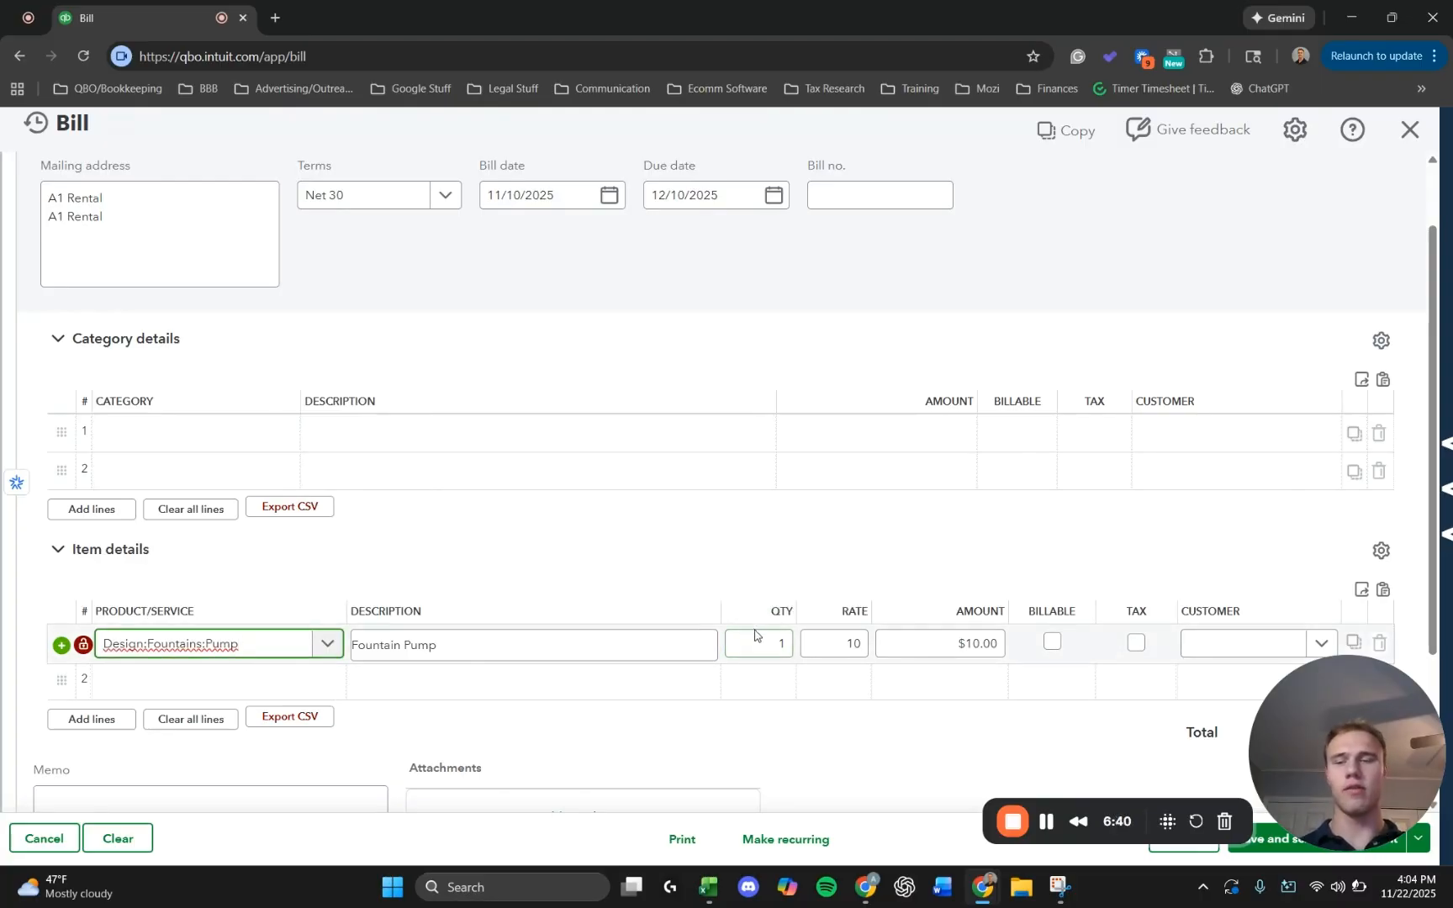
left_click(778, 643)
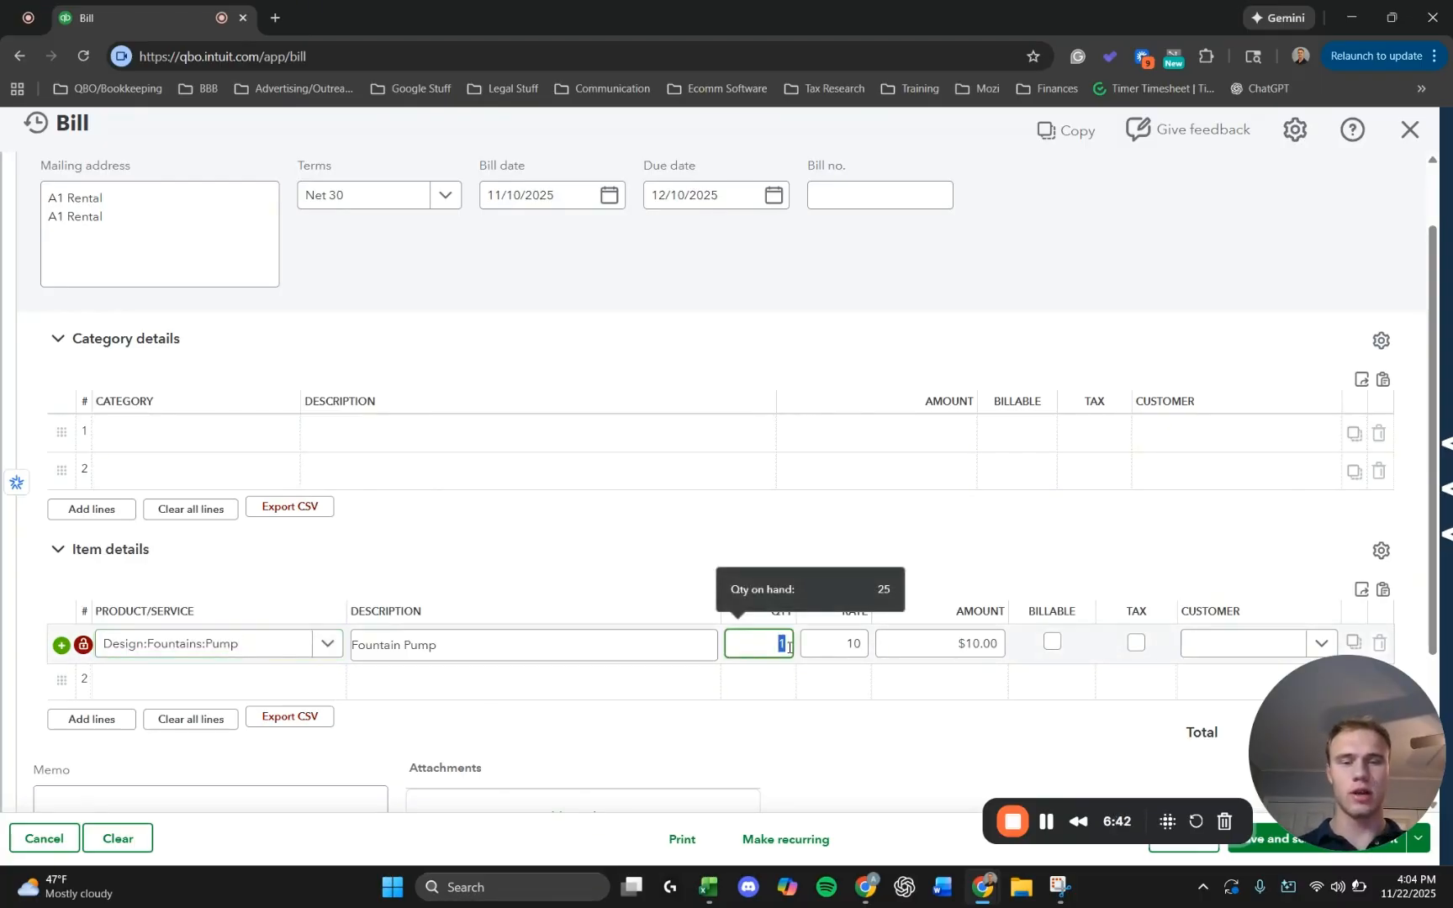
type("200")
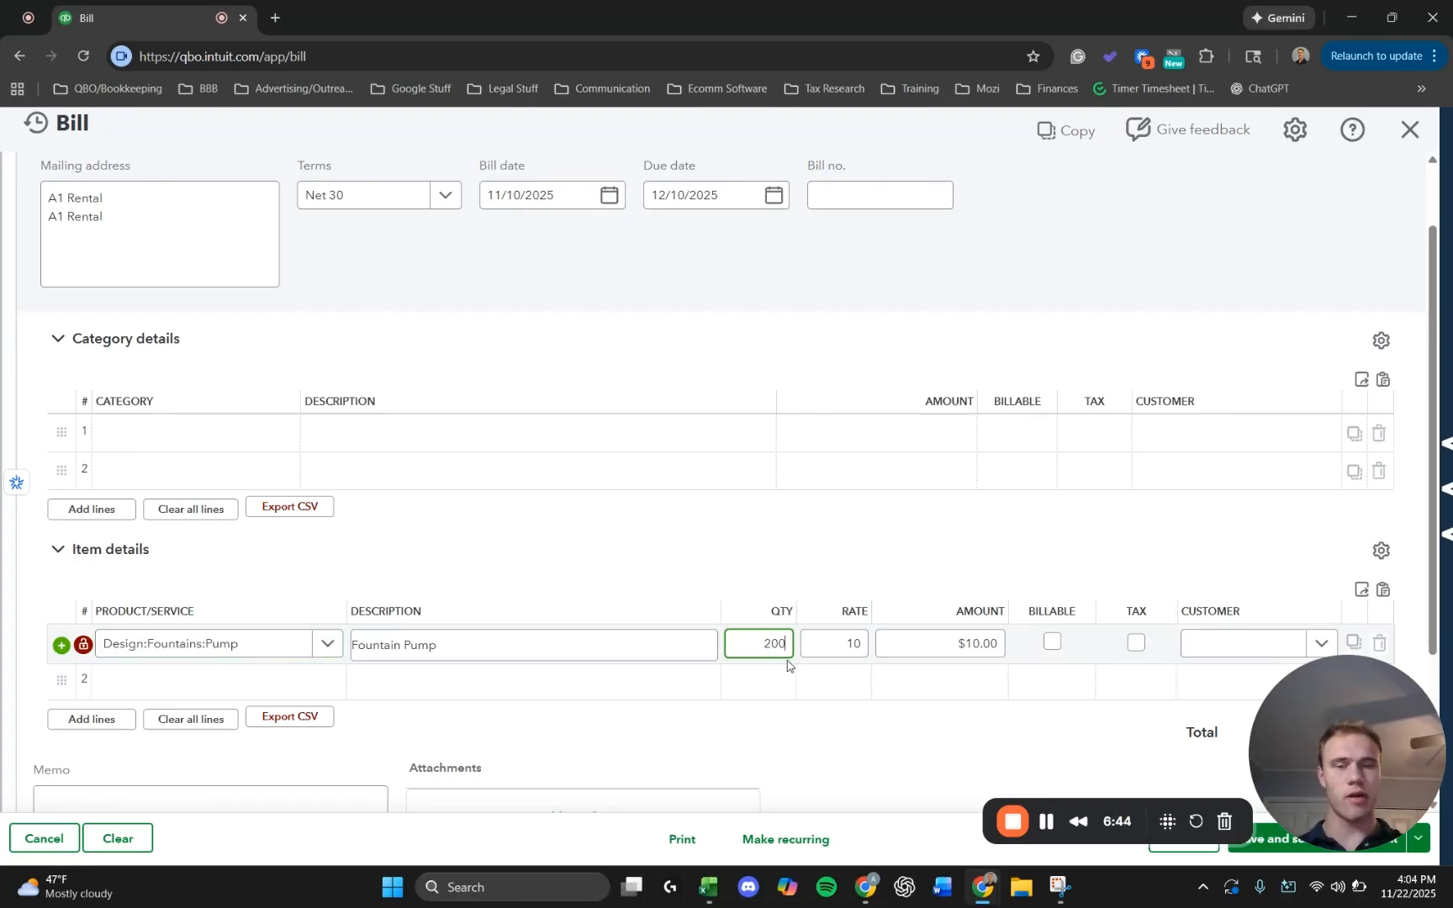
left_click(557, 575)
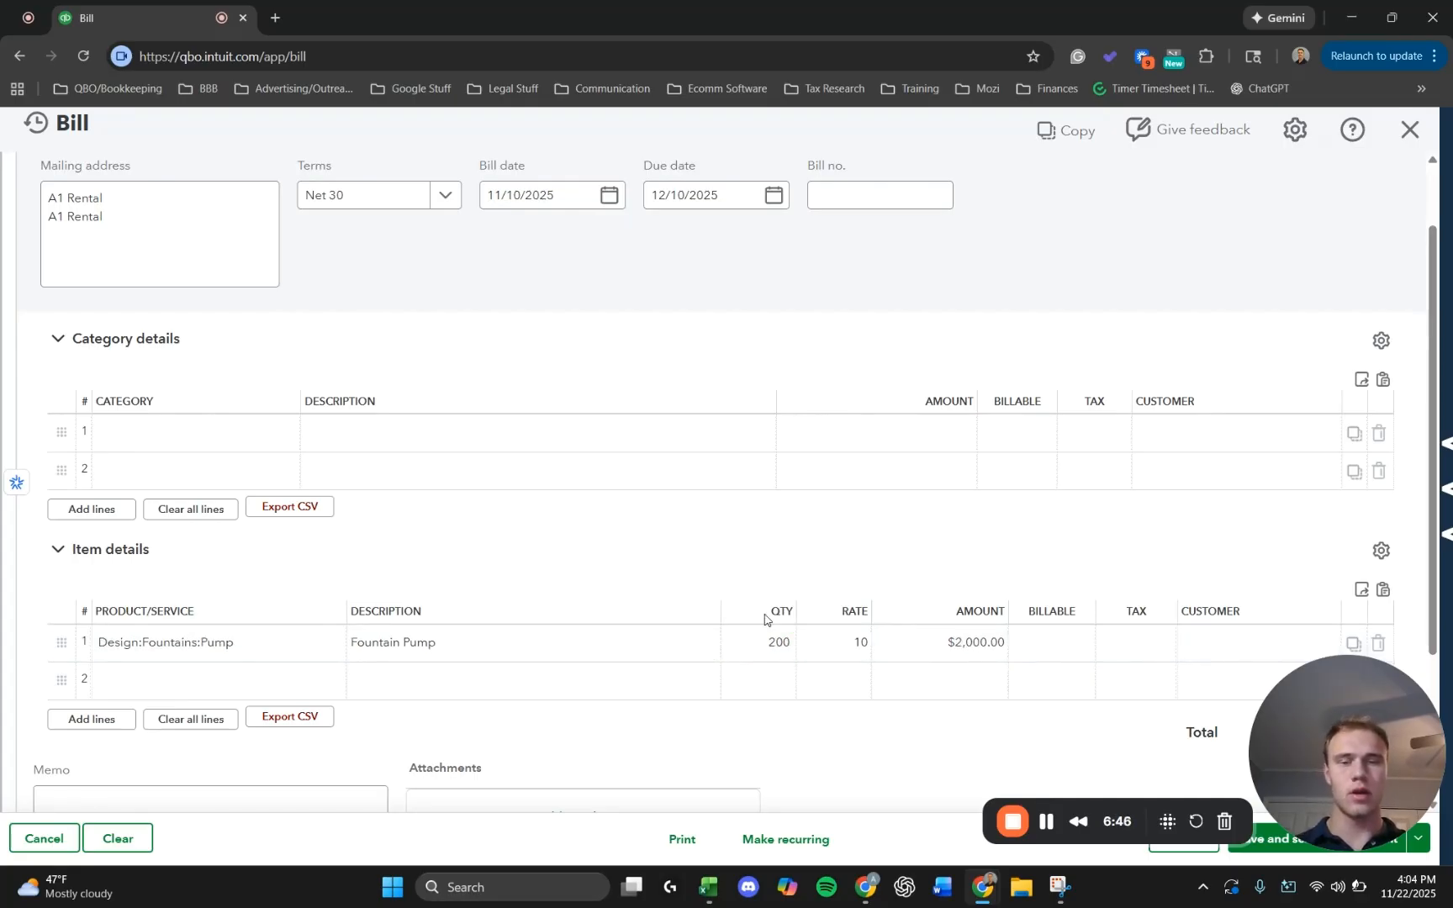
Save the A1 Rental bill and keep it open.
scroll(785, 632, "down", 1)
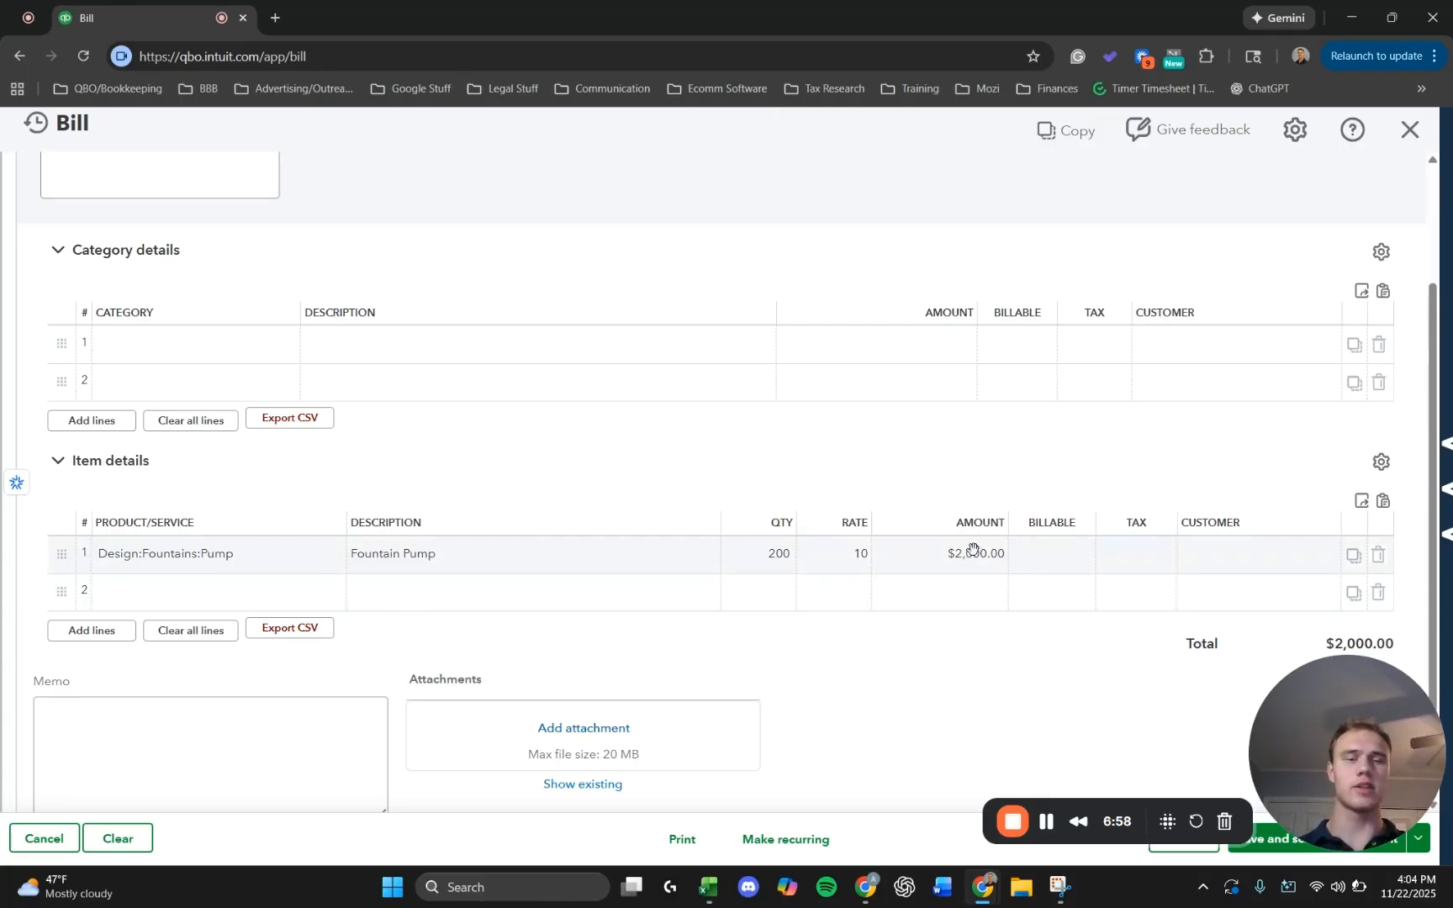
left_click_drag(1320, 754, 1344, 612)
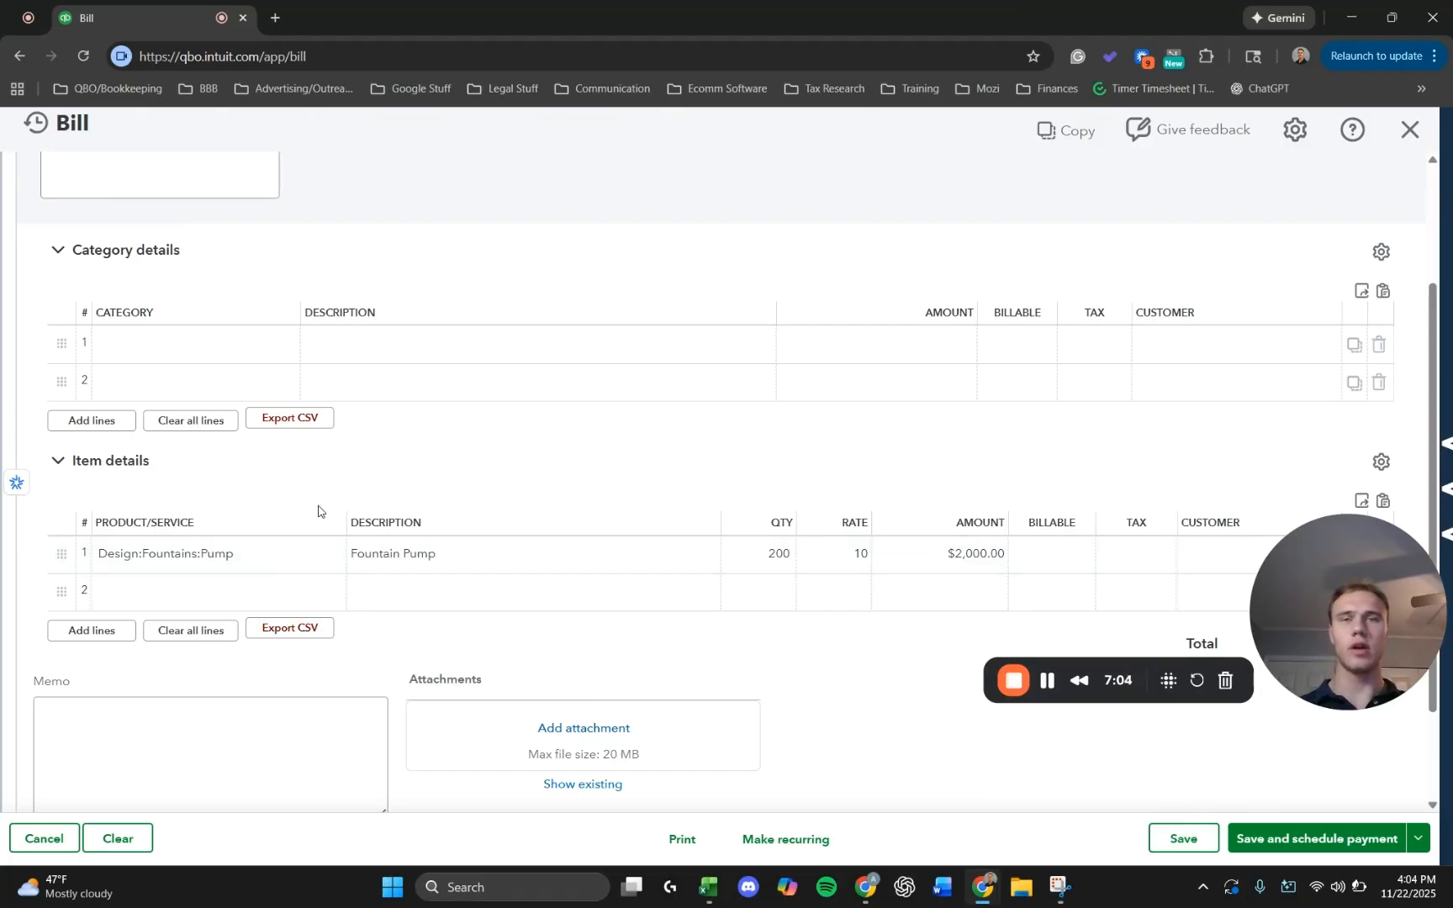
left_click(1165, 846)
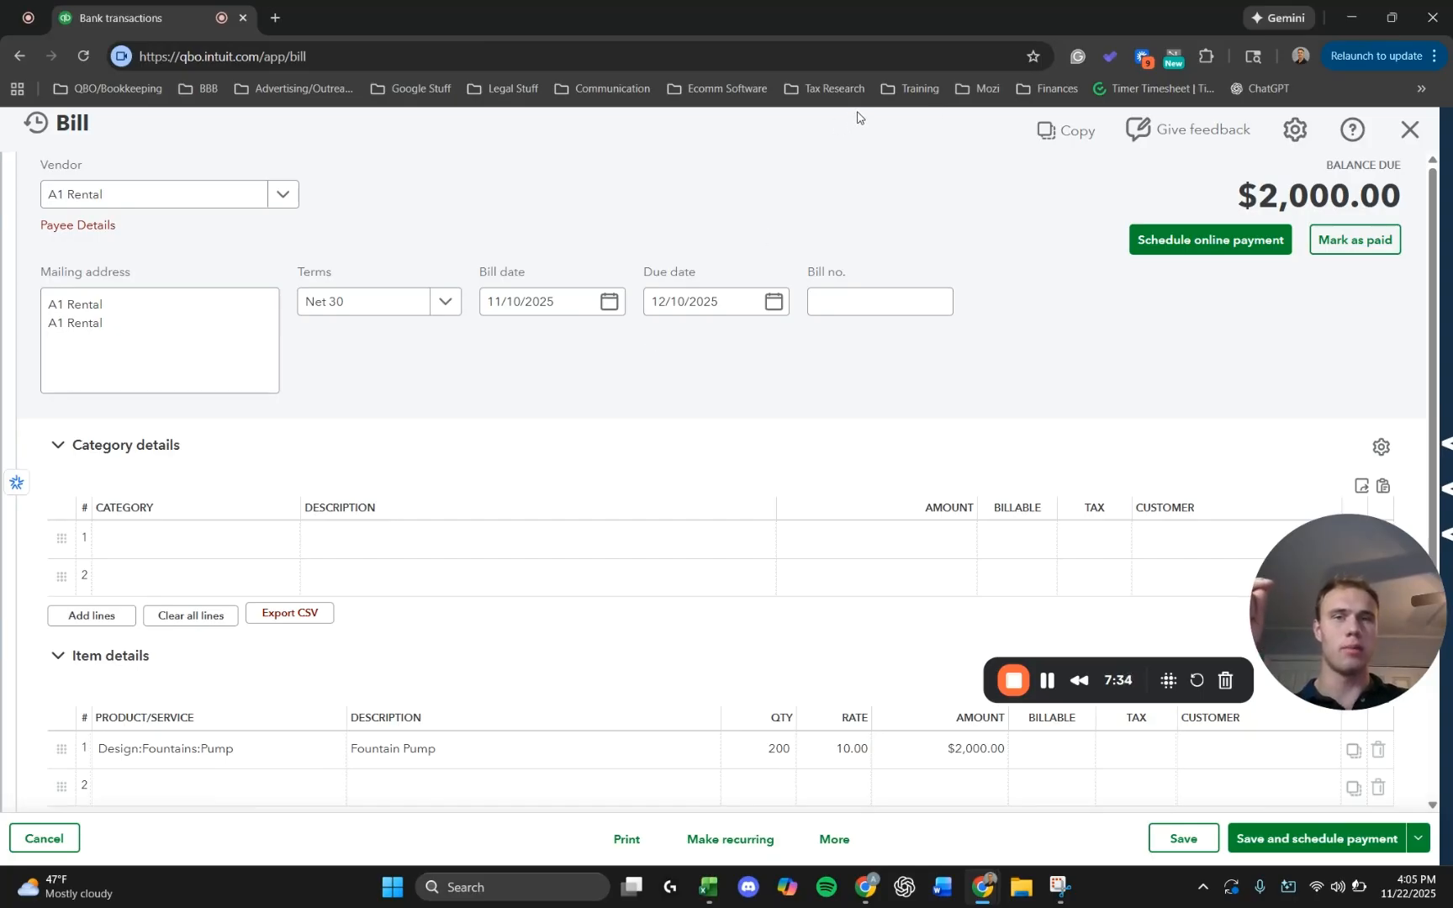
Add a category line to the bill for the Vendor Deposit account with an amount of -800.
left_click_drag(1259, 196, 1375, 202)
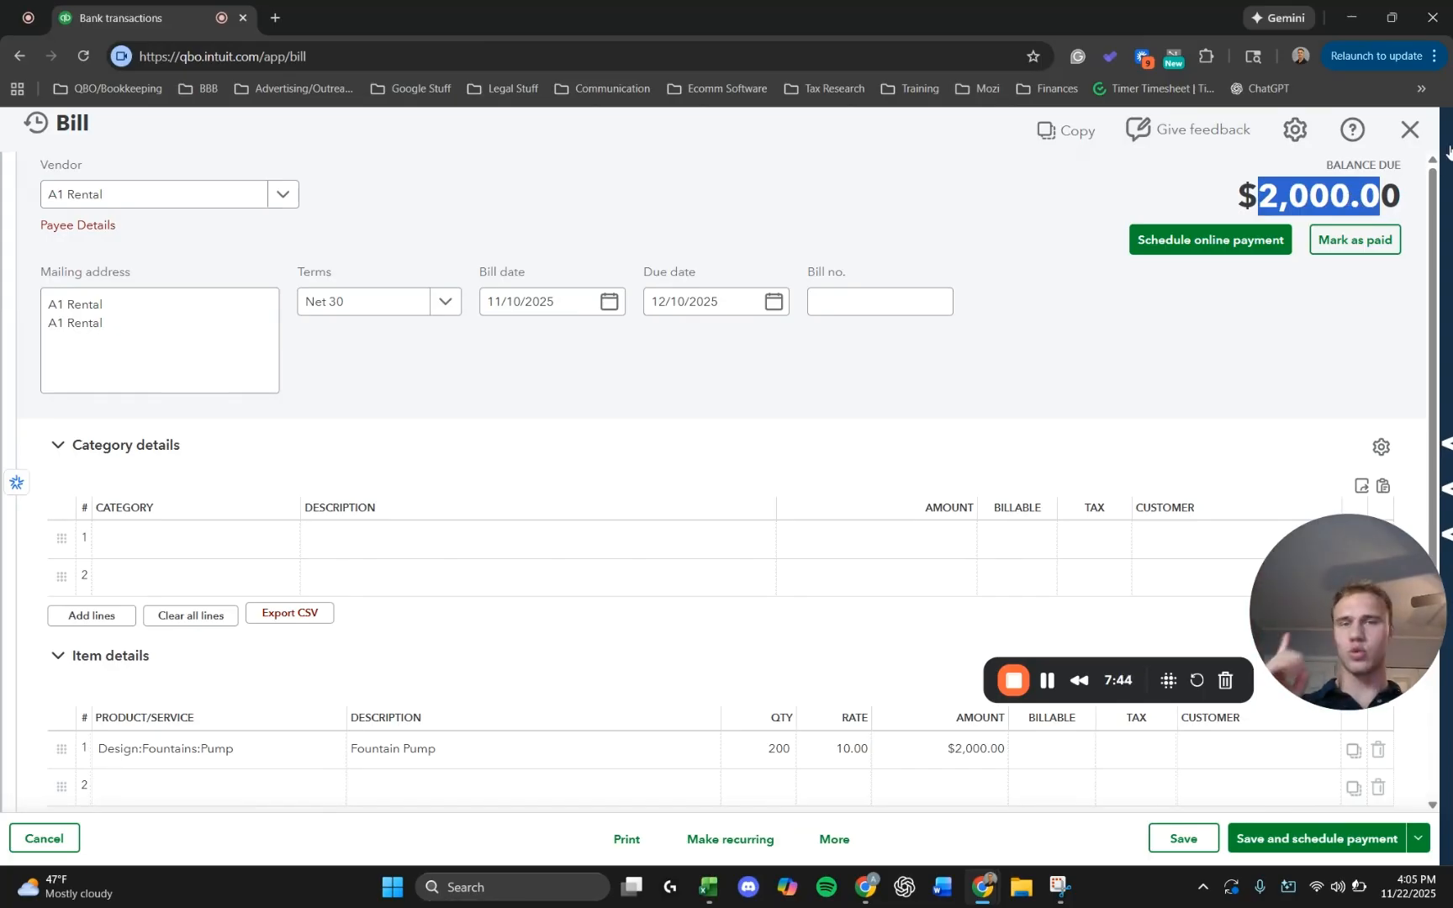
left_click(143, 541)
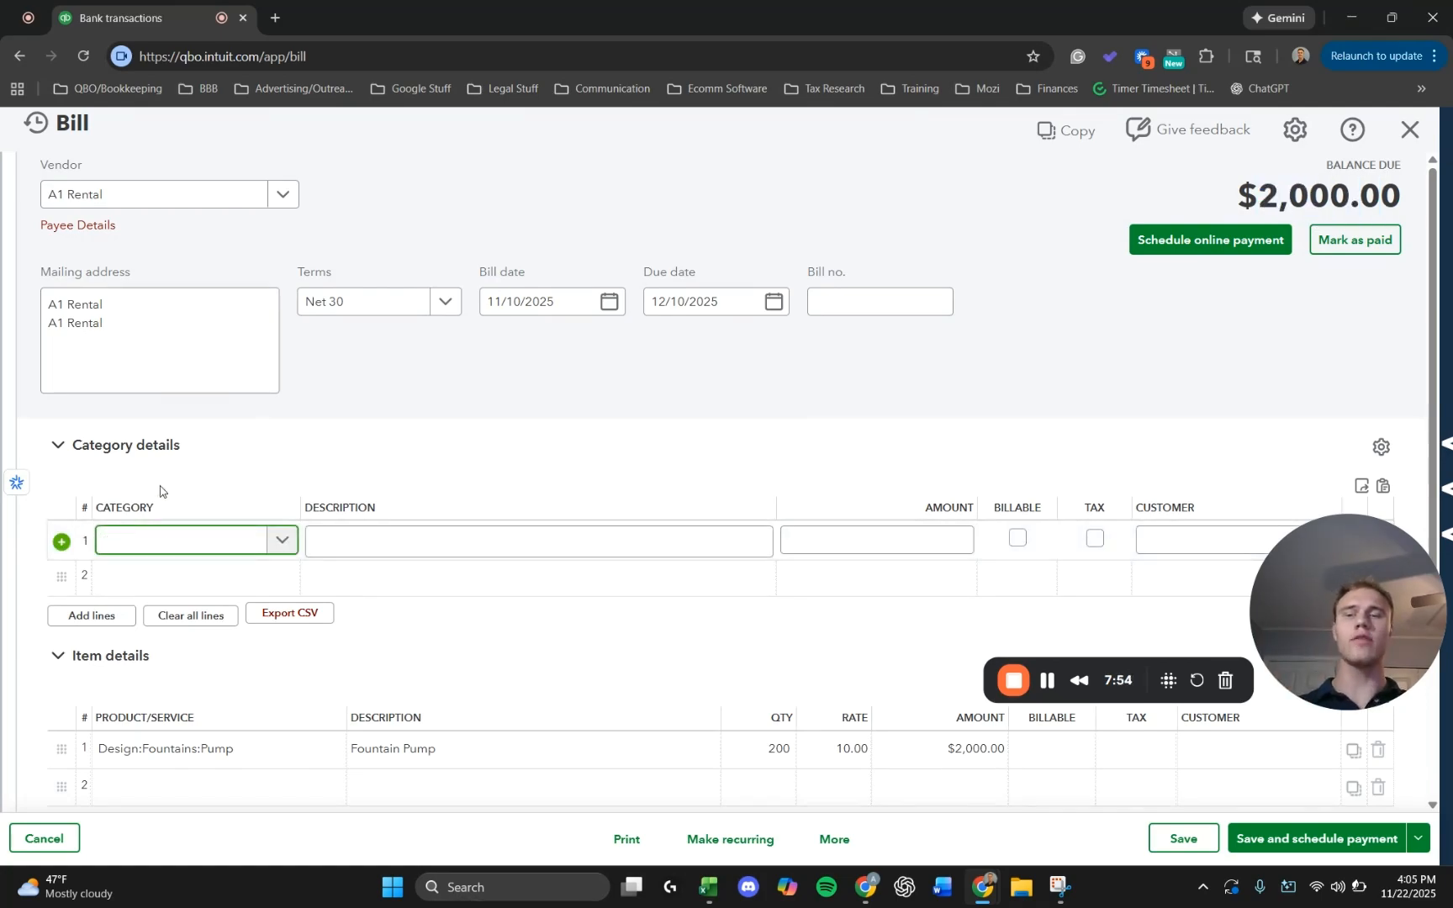
type("vendor")
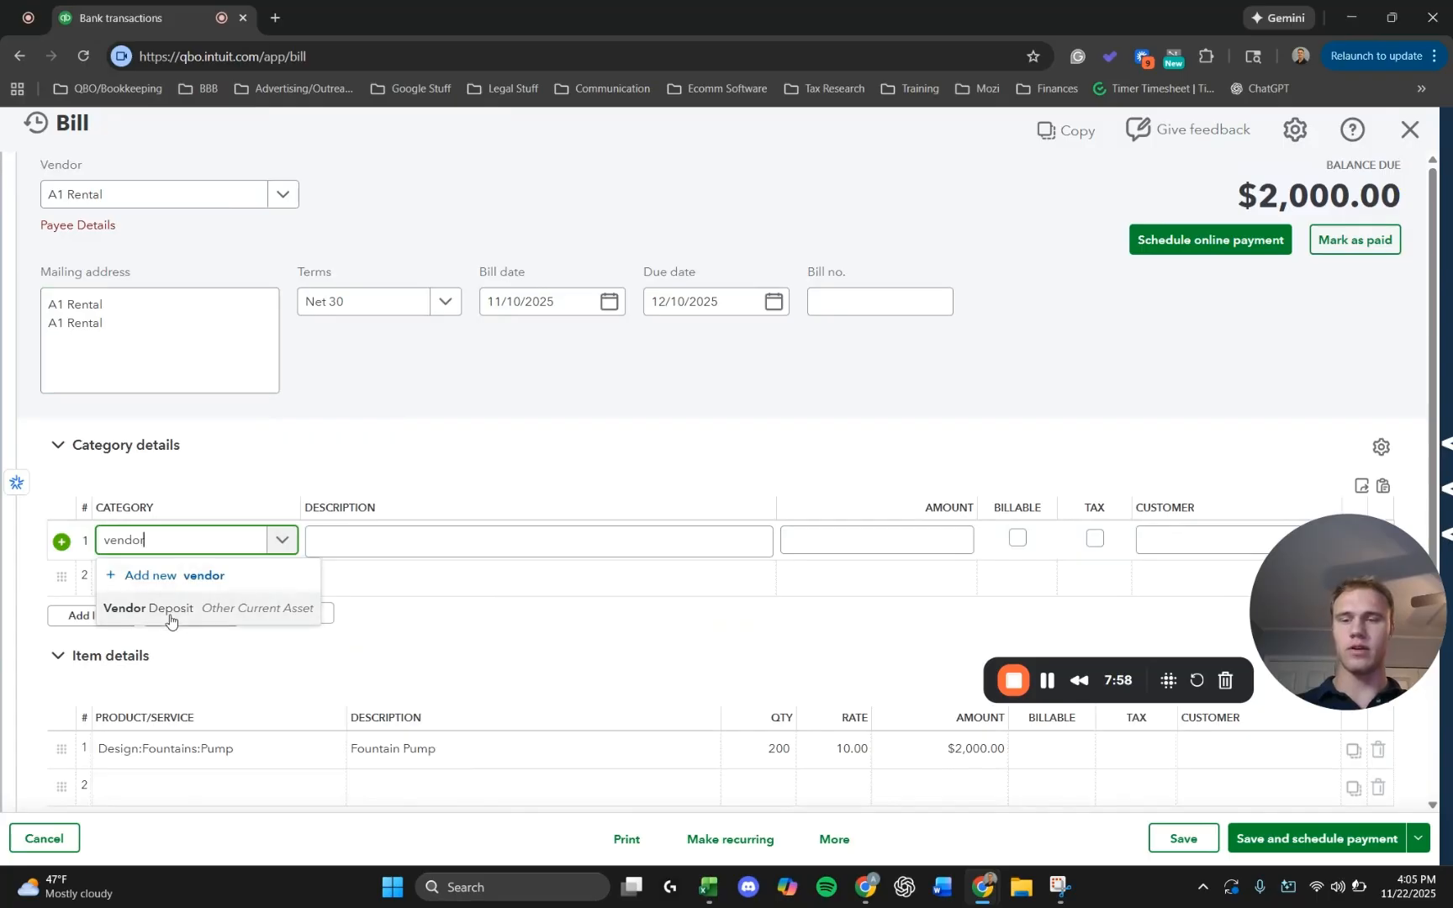
left_click(135, 609)
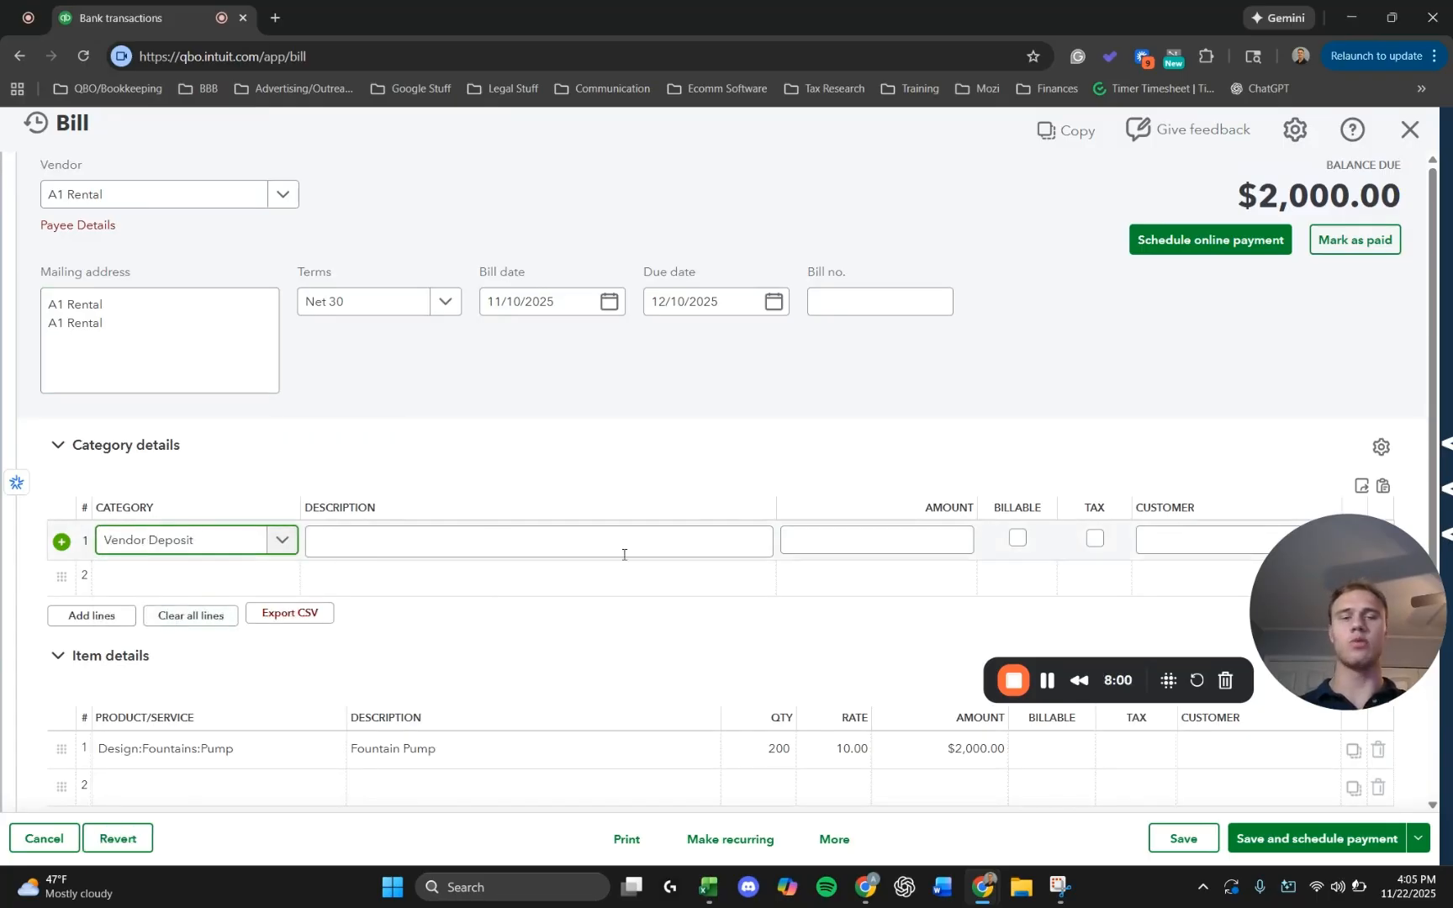
left_click(925, 544)
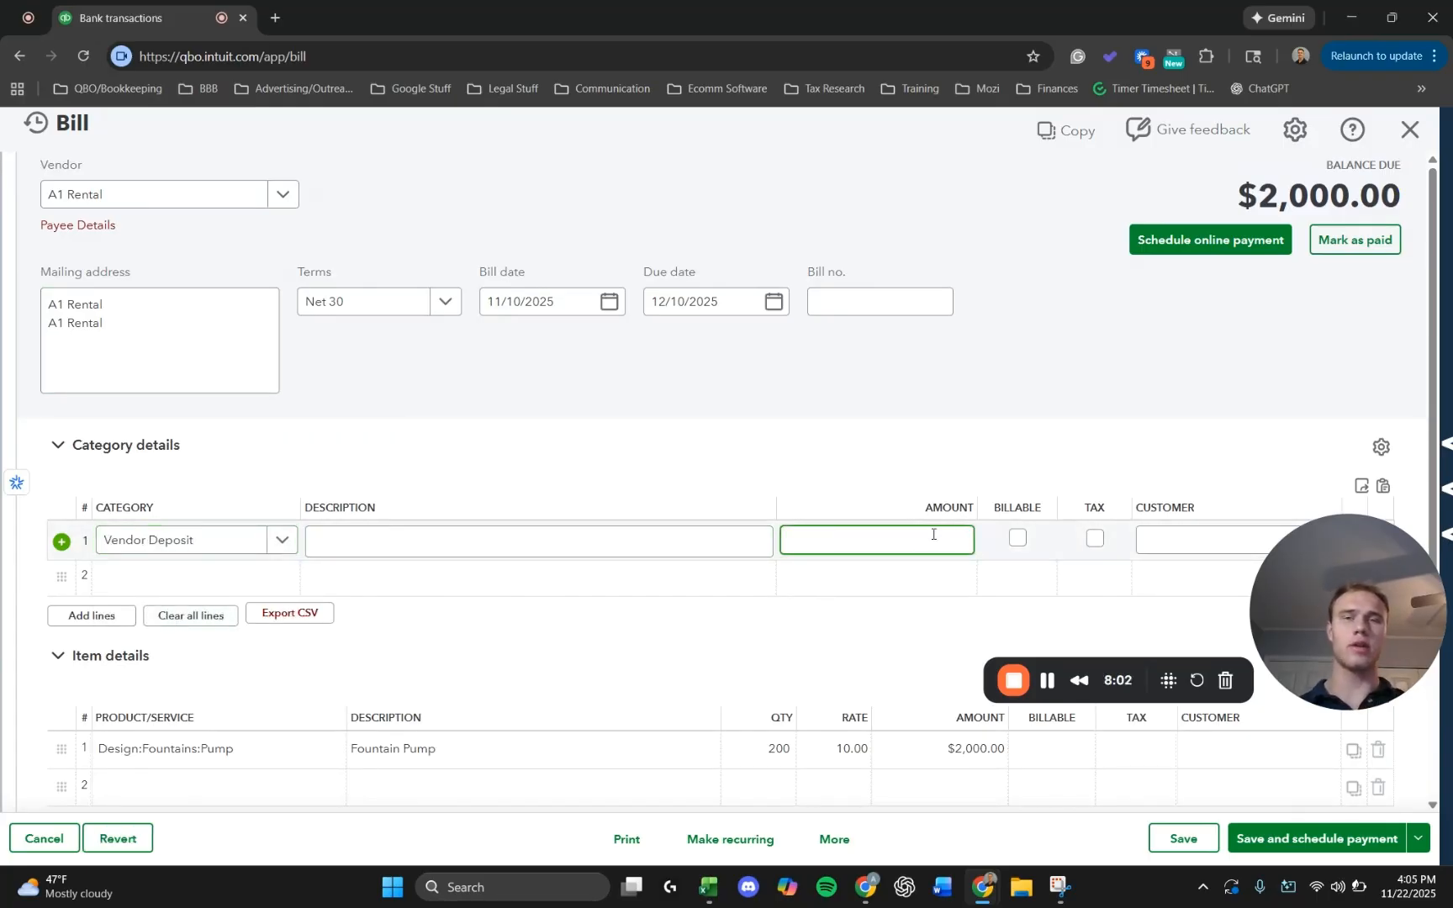
type("-800")
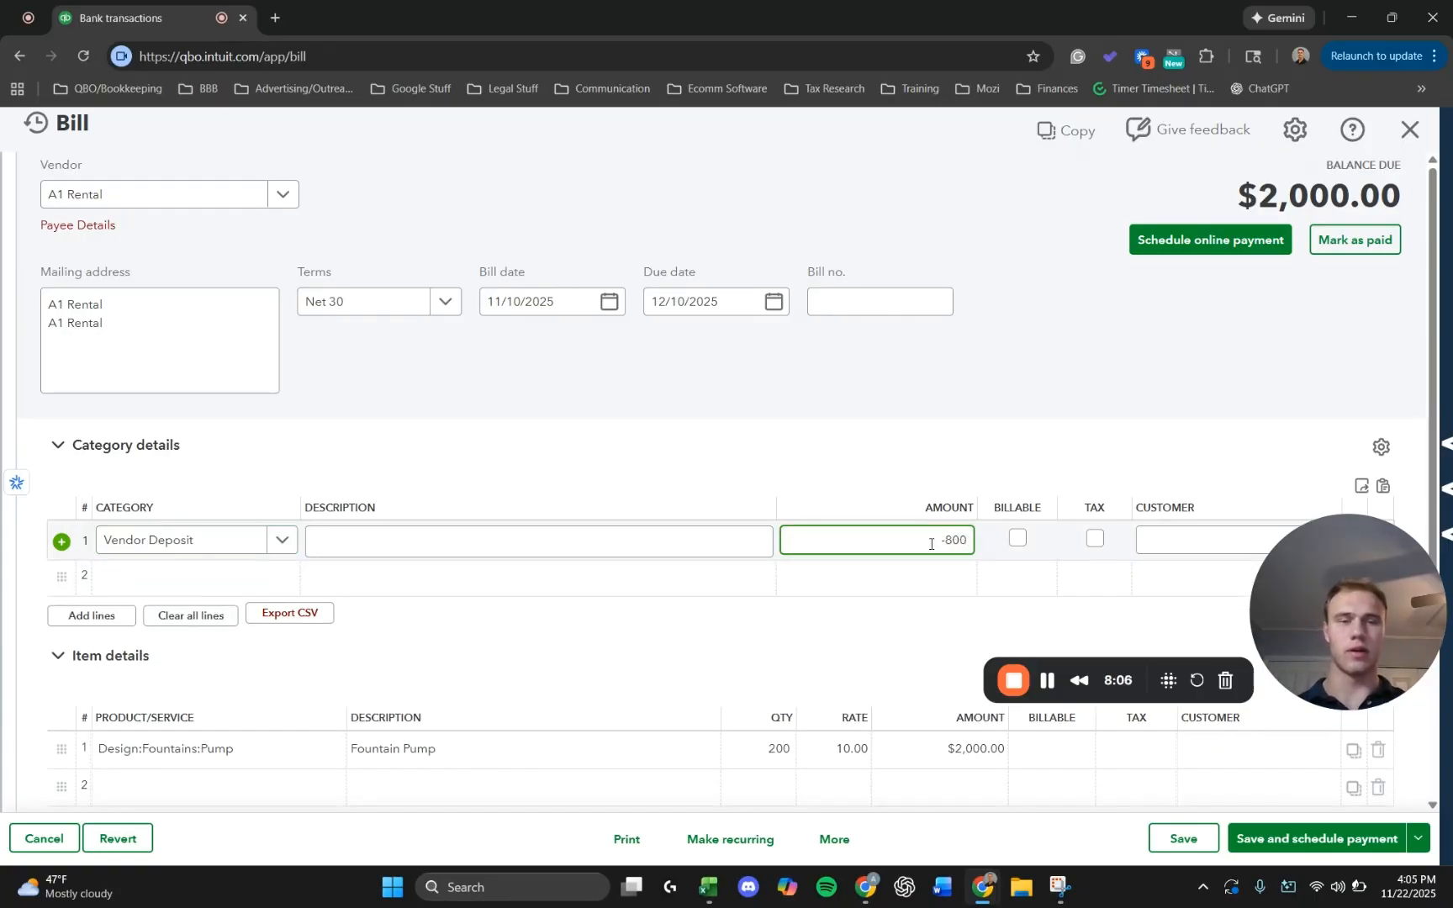
left_click(914, 466)
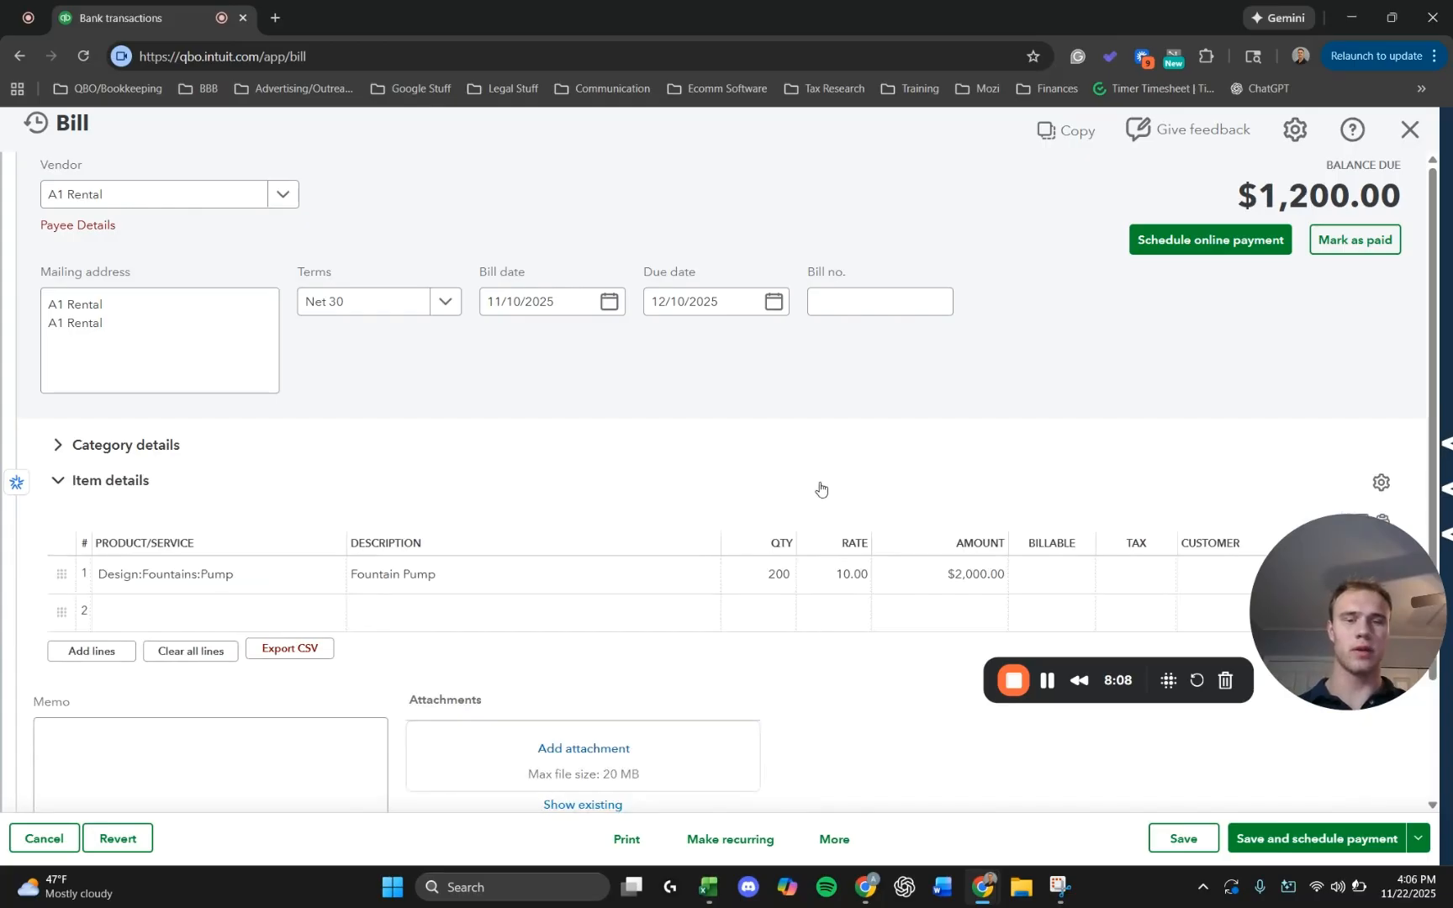
left_click(94, 453)
Describe the Vendor Deposit line with the purchase order number and "40% prepayment applied. Paid 10/30/25".
scroll(659, 461, "down", 1)
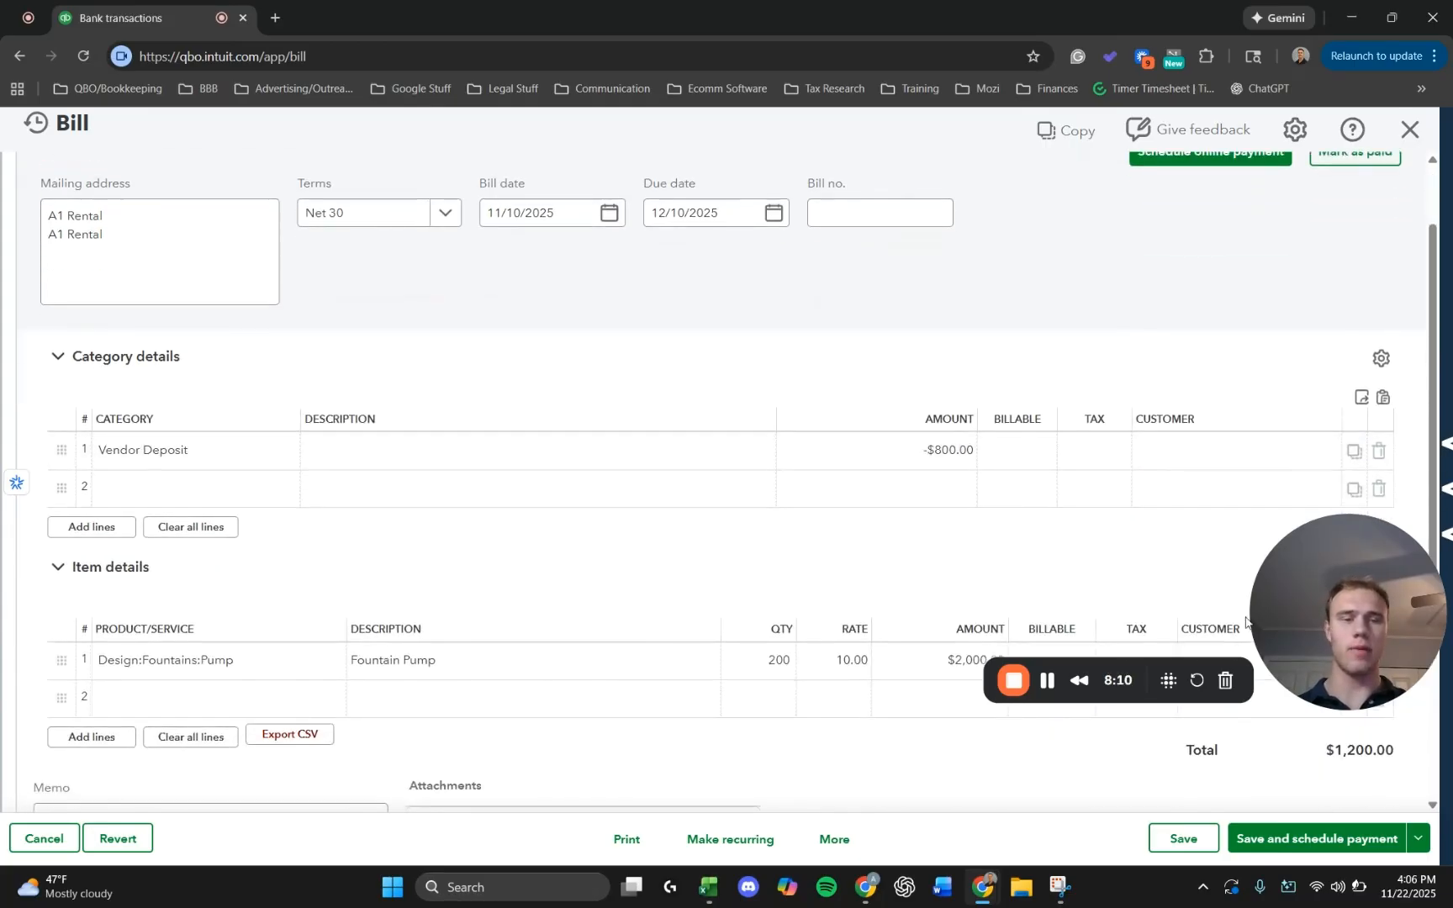
scroll(587, 545, "down", 2)
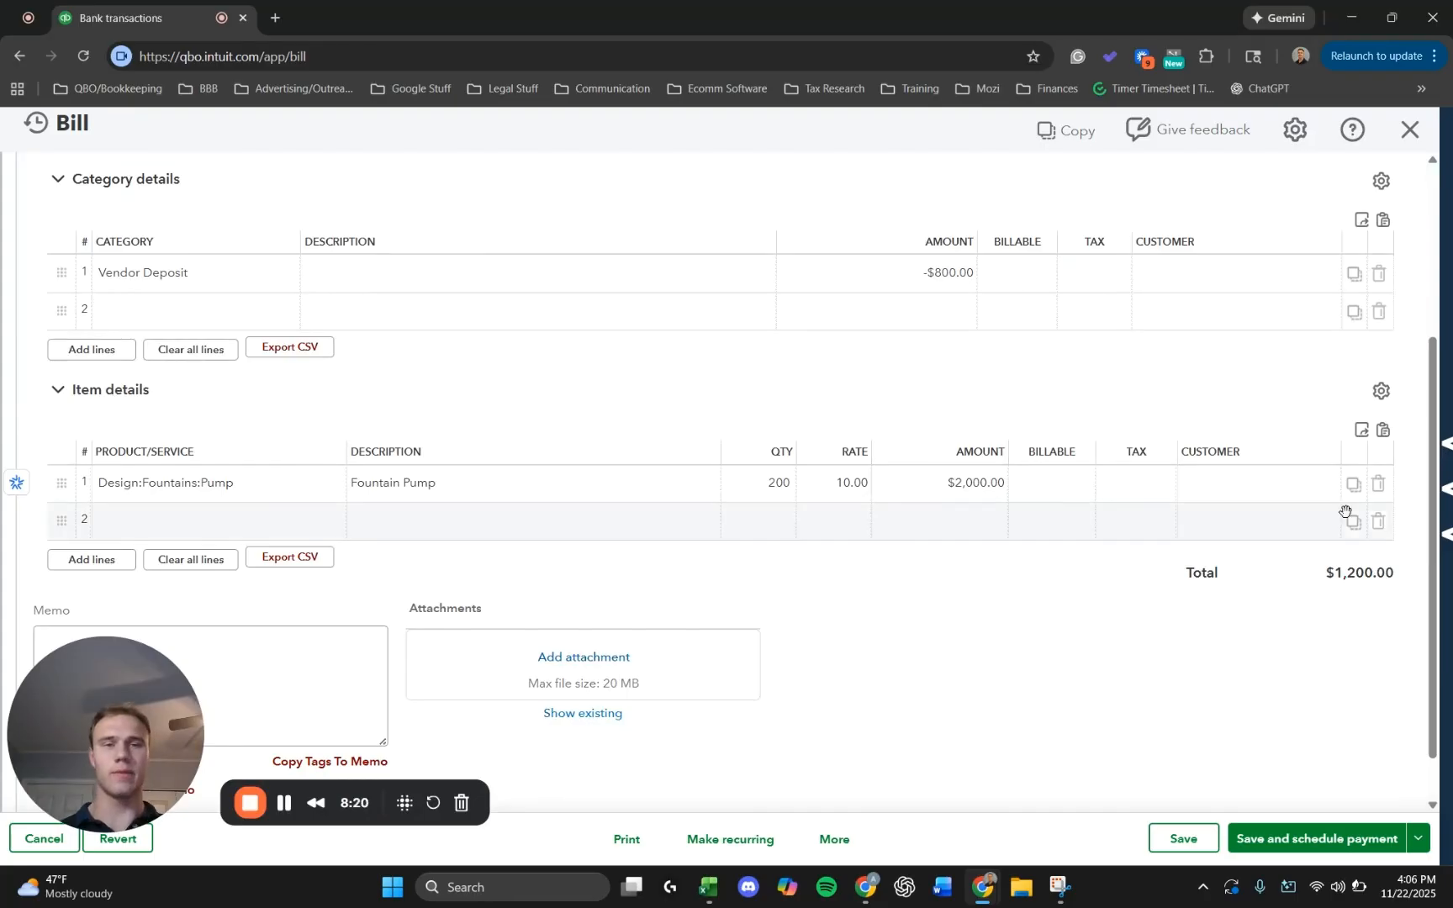
left_click(405, 274)
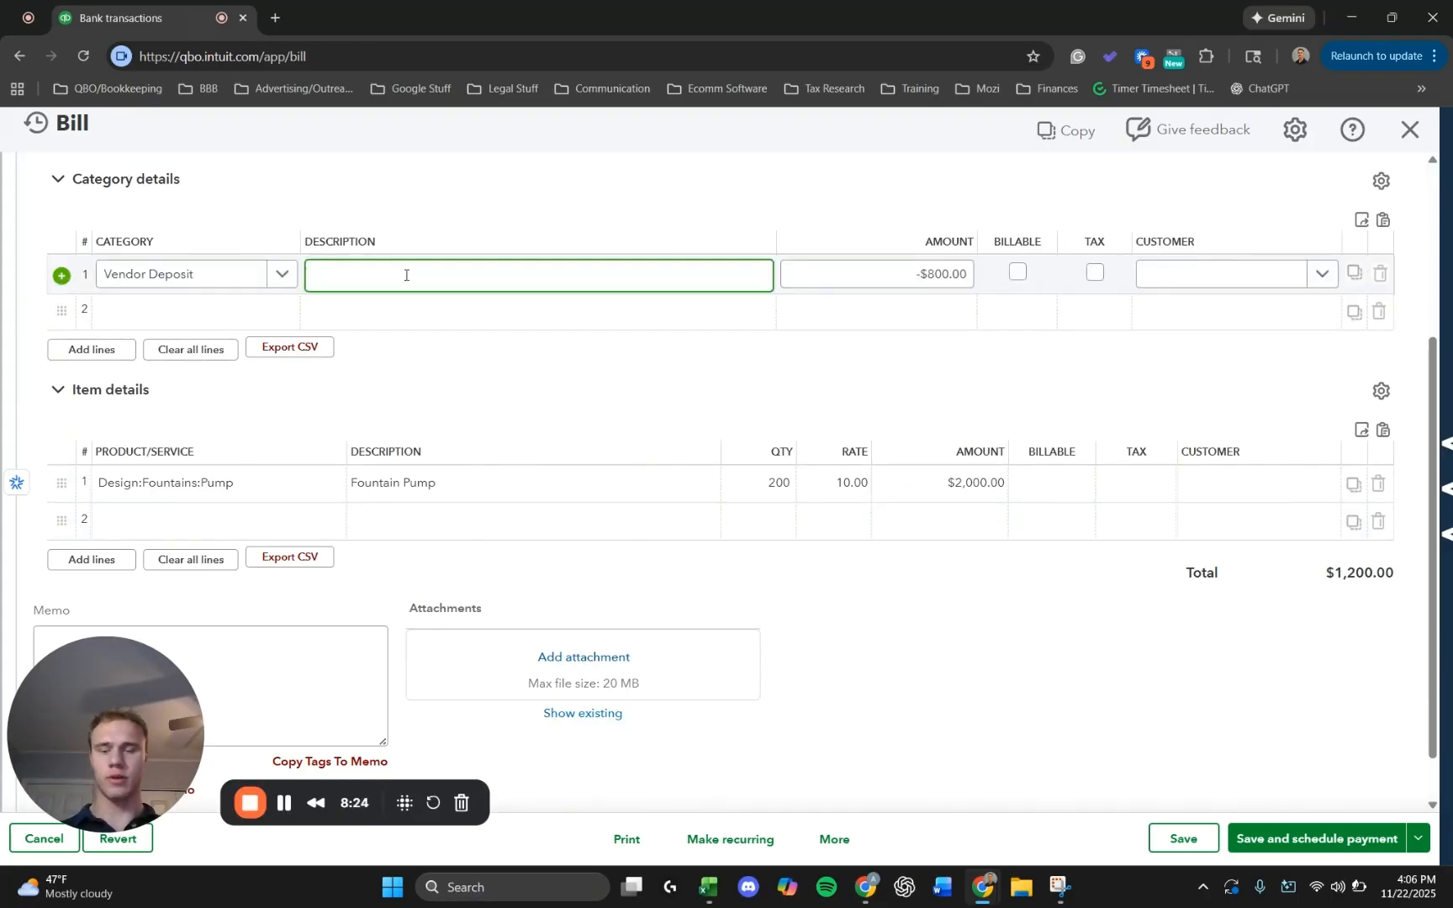
type("PO 1")
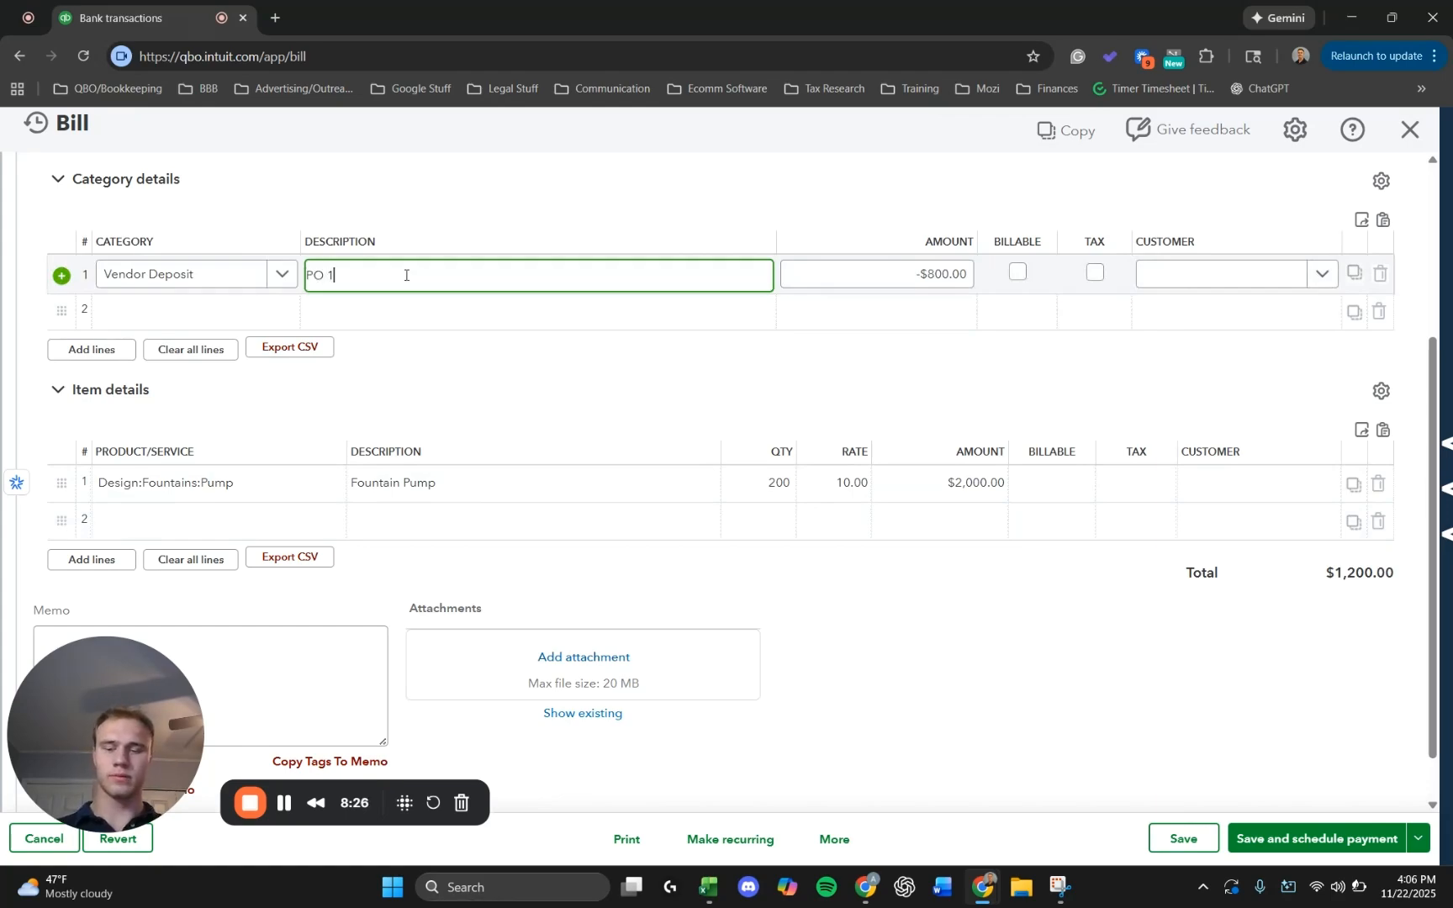
type("423")
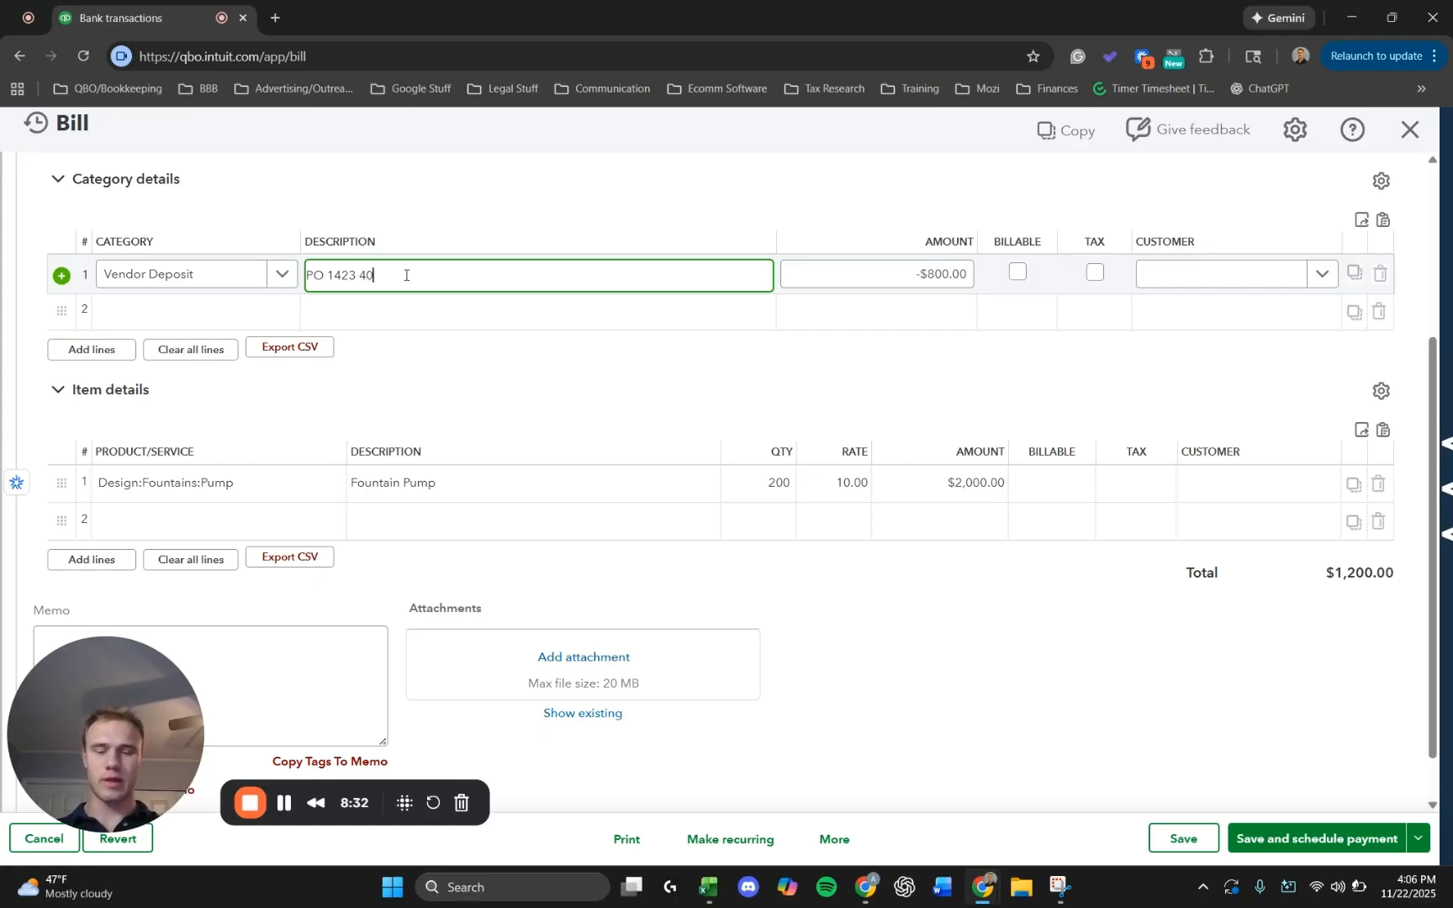
type("40% prepaym")
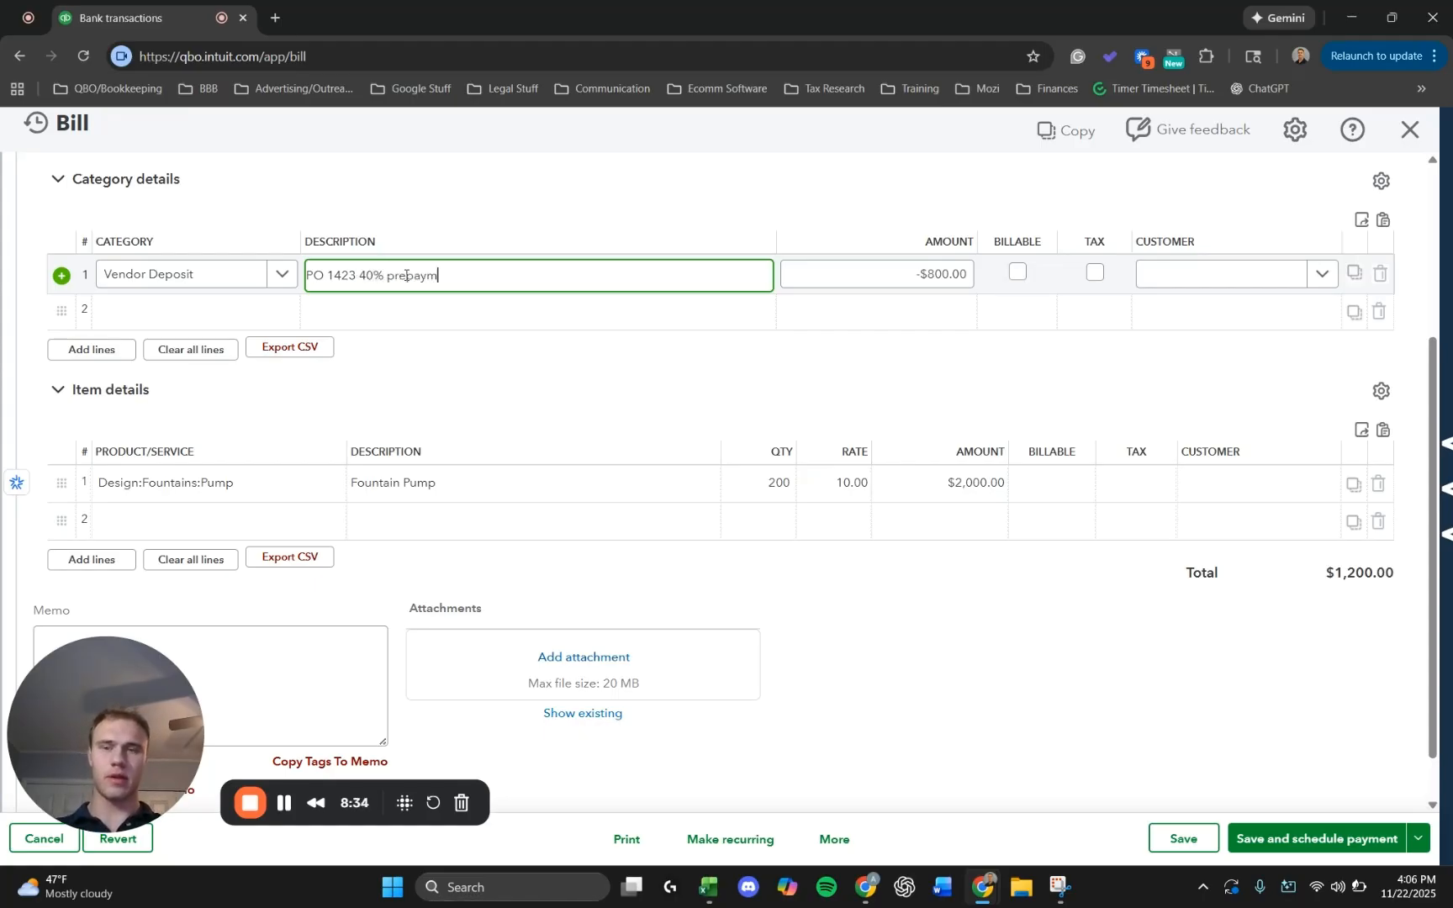
type("ent applie")
type("d. Paid 10/30/25")
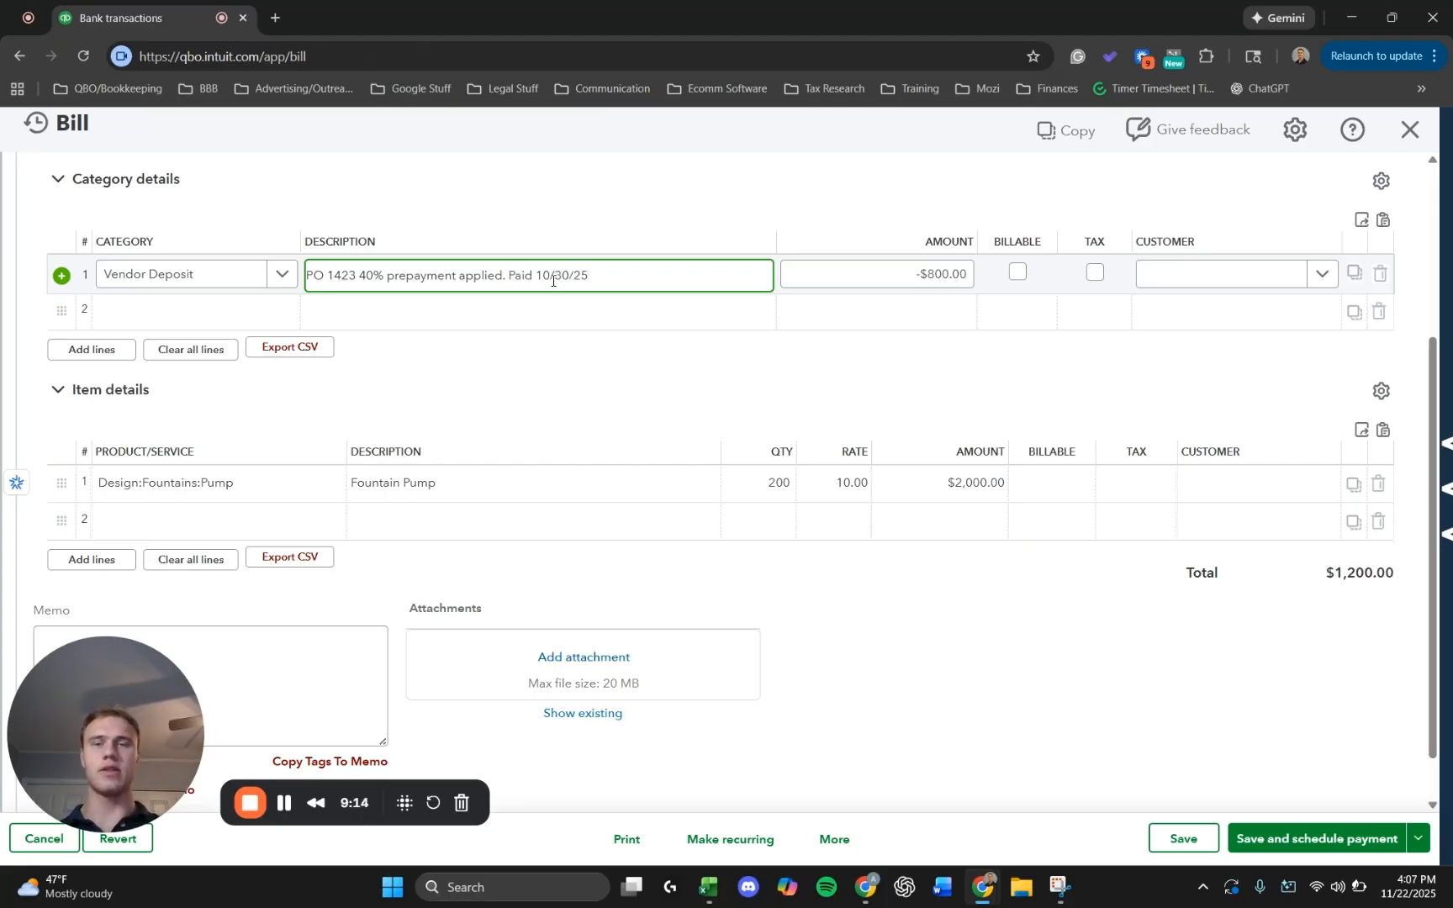
left_click(987, 679)
Review the bill's vendor, terms, dates, category line, item line and total.
scroll(355, 303, "up", 2)
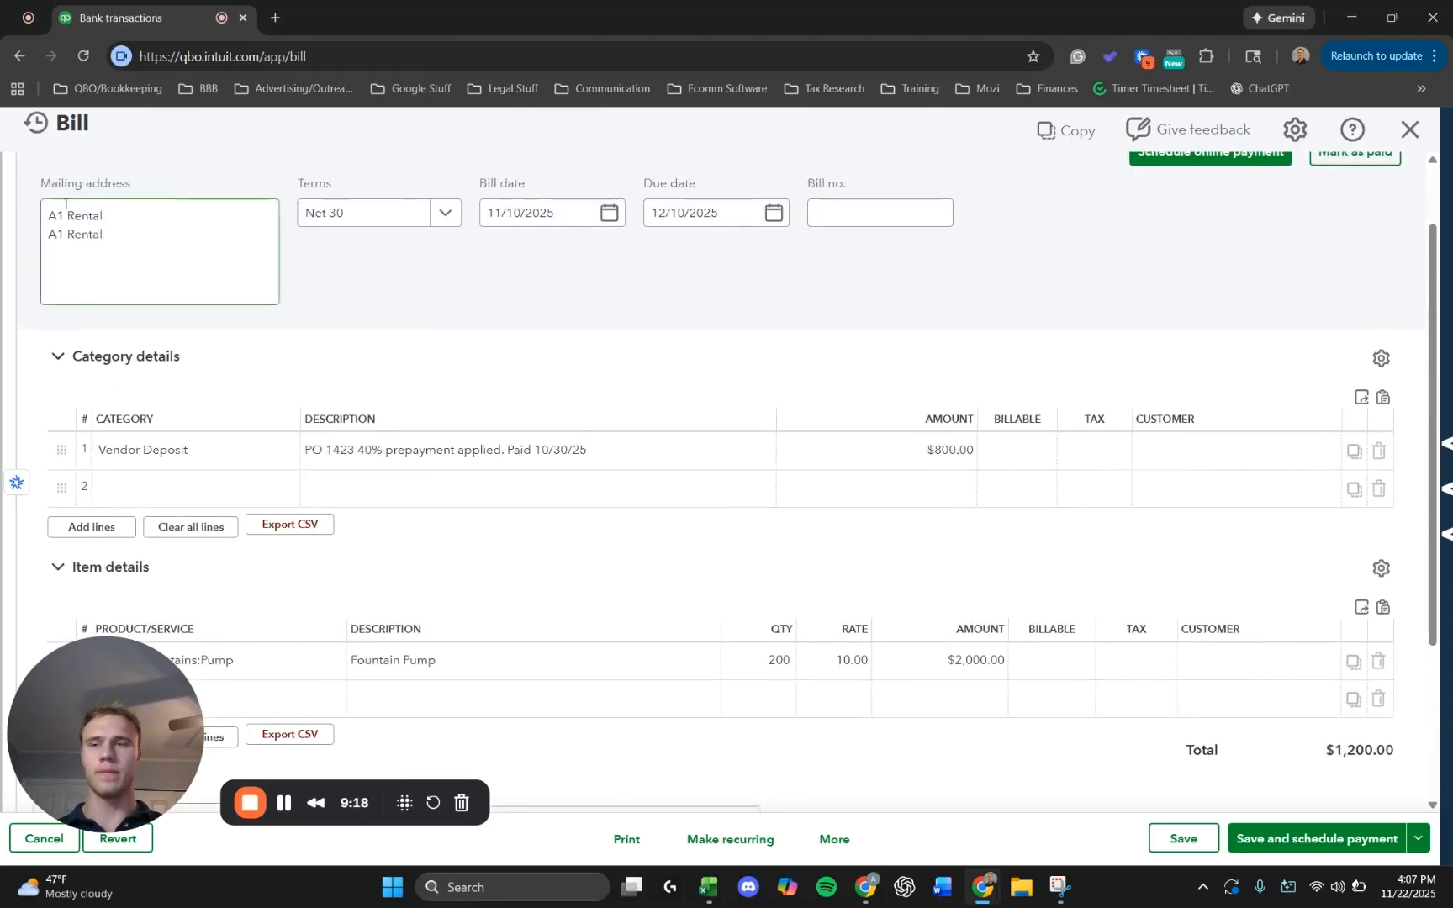
scroll(166, 201, "up", 1)
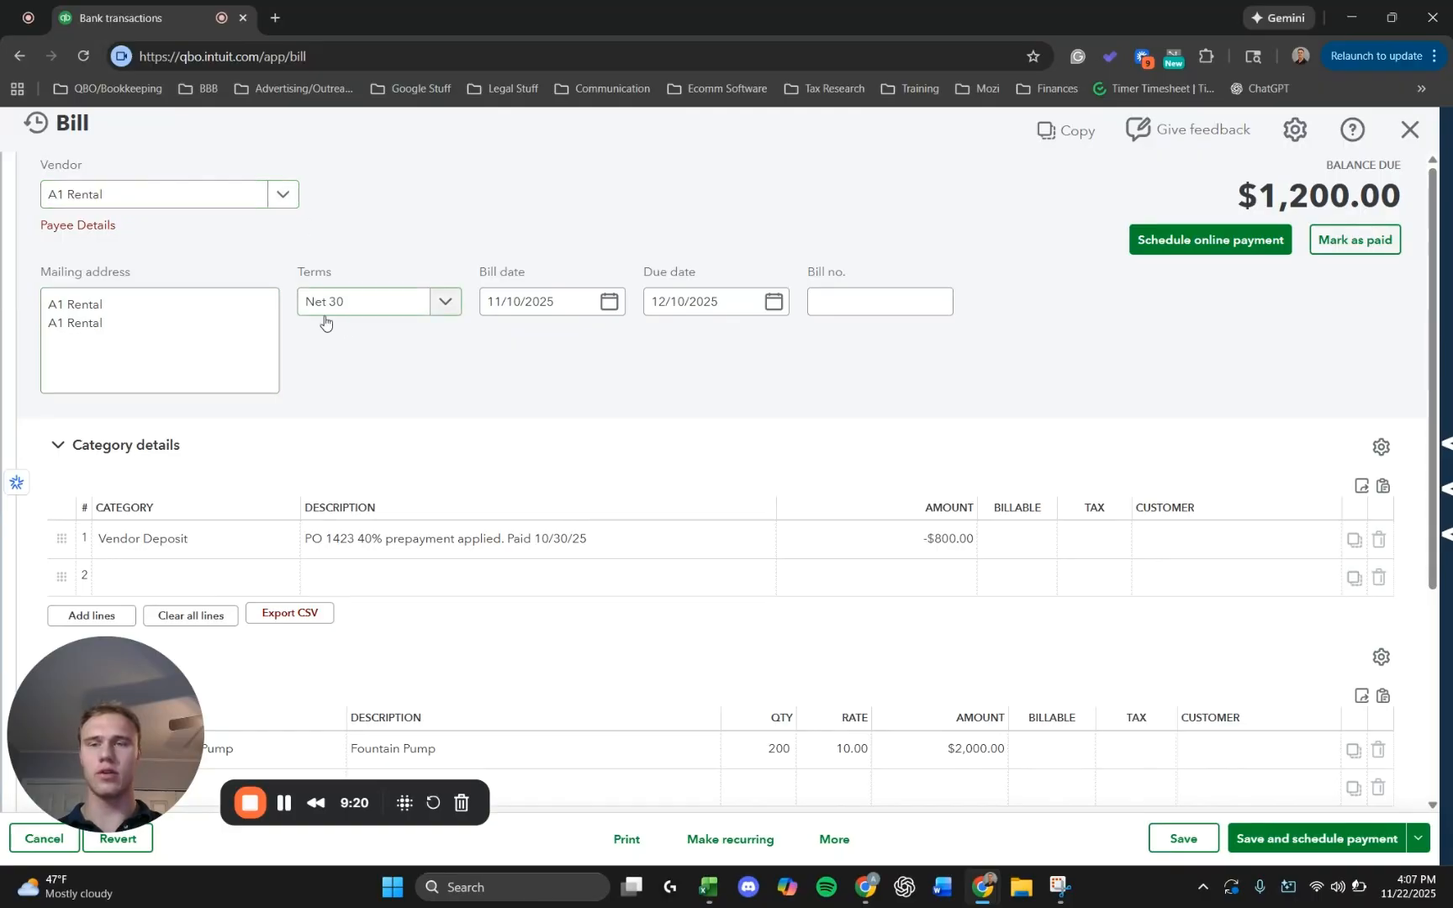
scroll(530, 318, "down", 1)
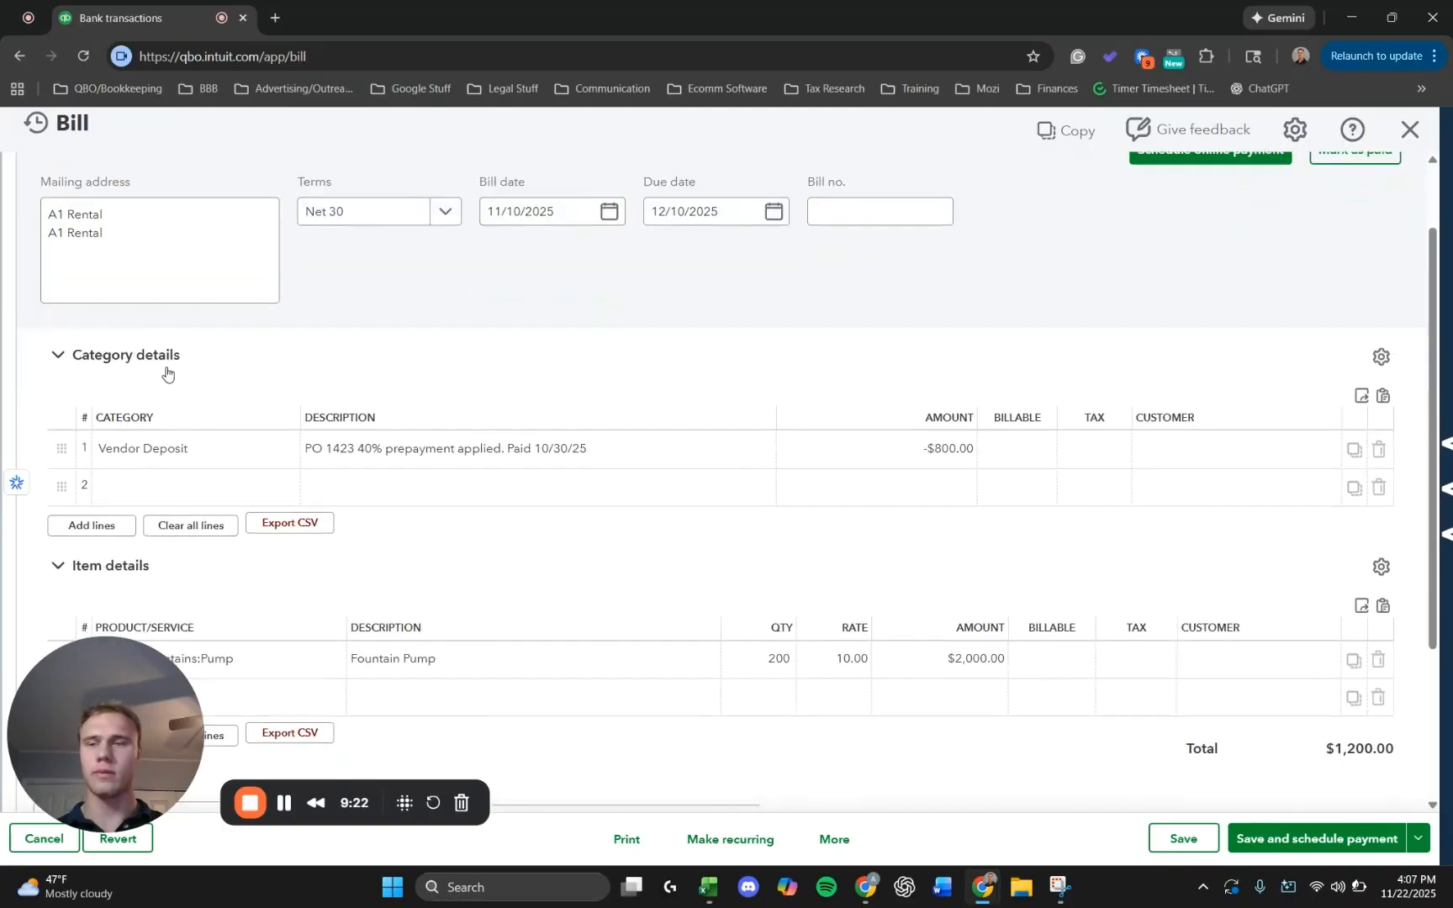
scroll(151, 395, "down", 1)
scroll(144, 413, "down", 1)
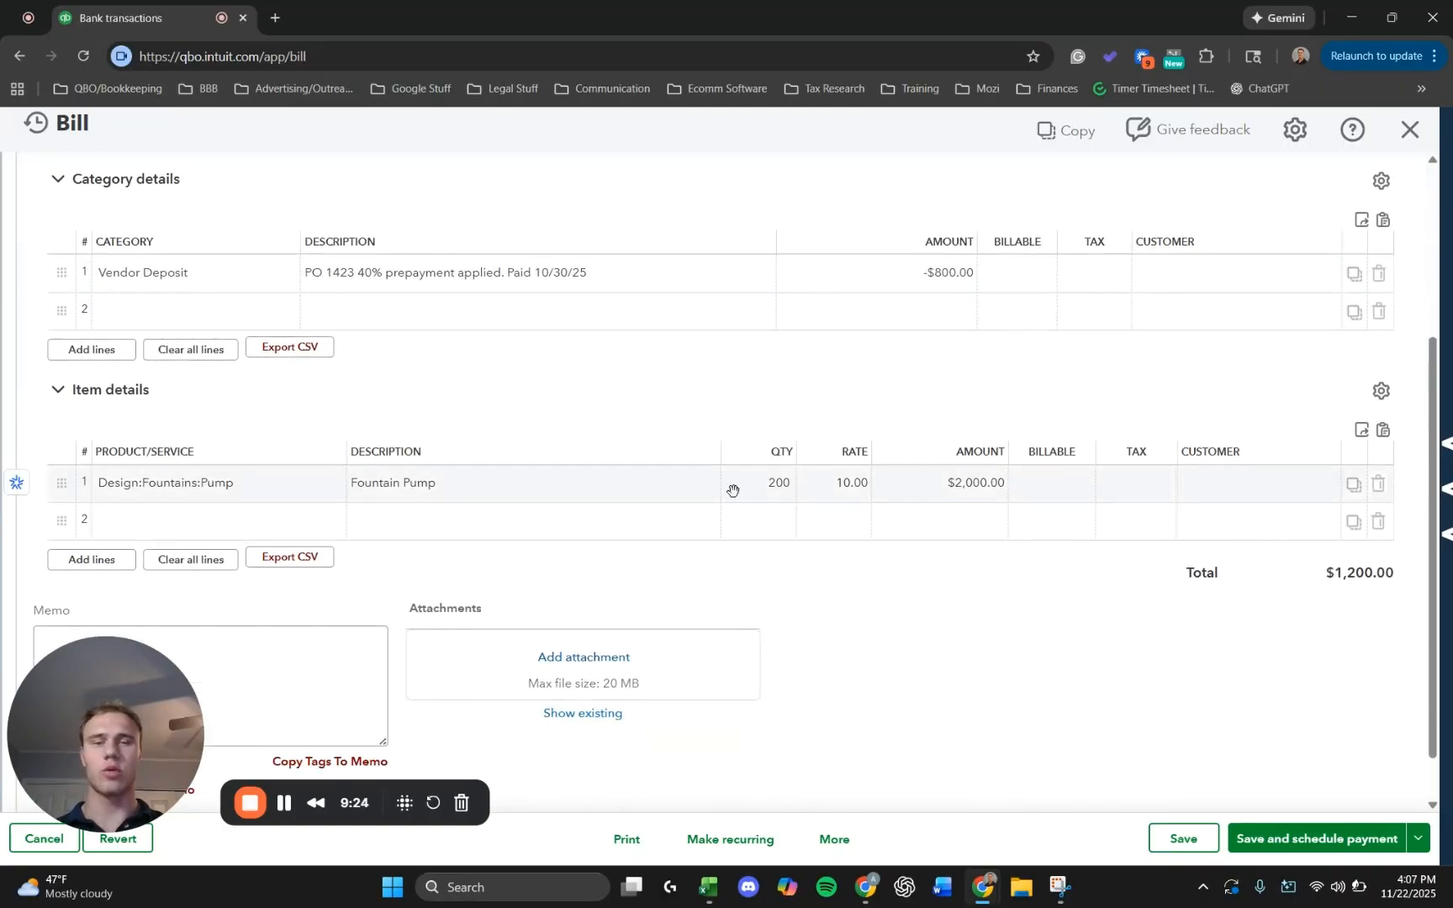
Check the A1 Rental bill's deposit line, item lines and total, and save and close the bill.
left_click(236, 483)
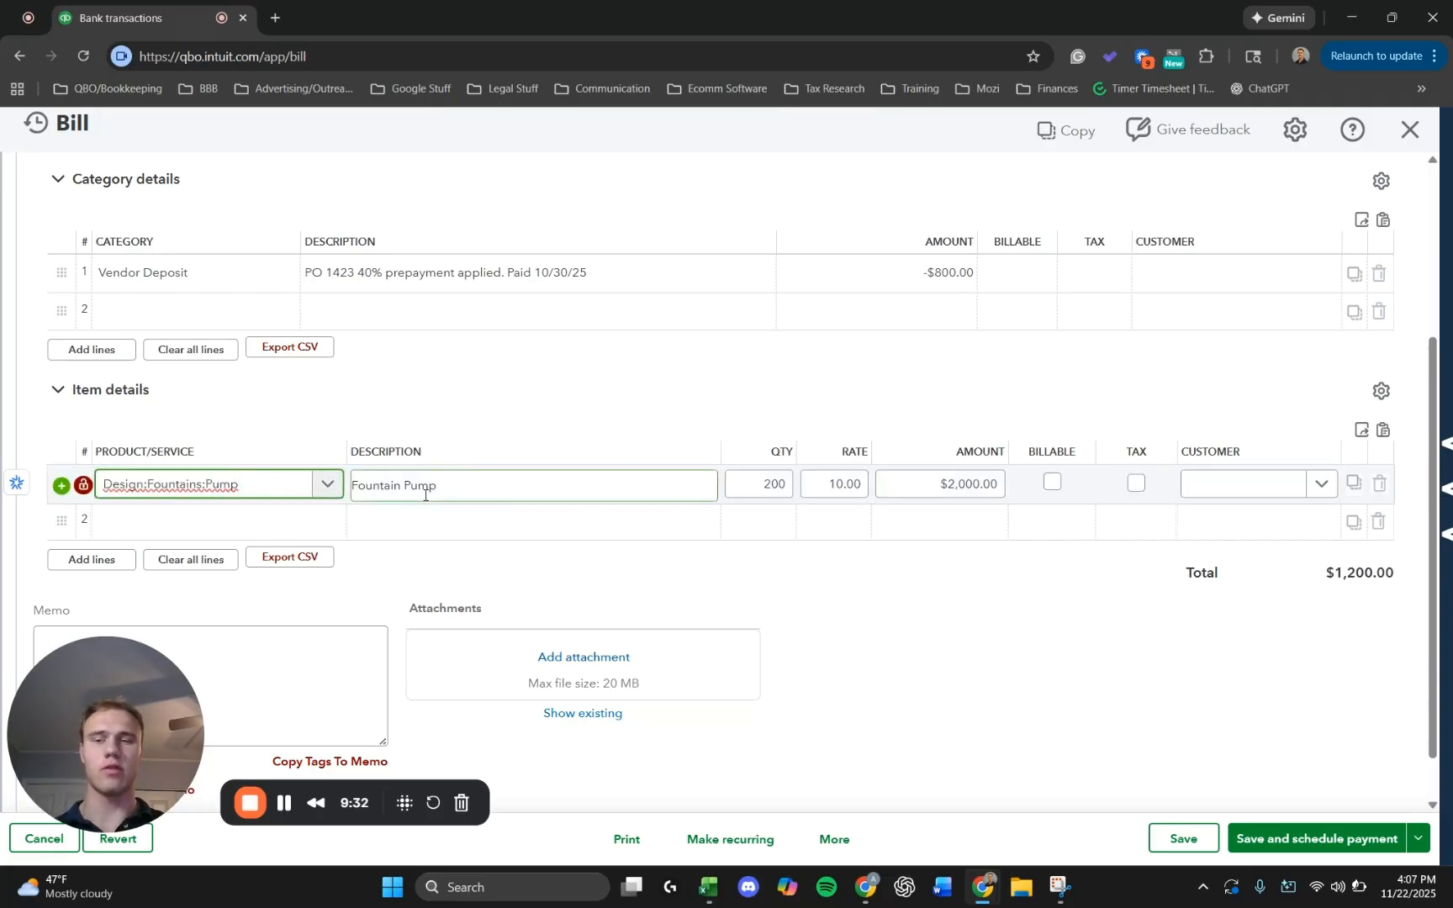
left_click(187, 523)
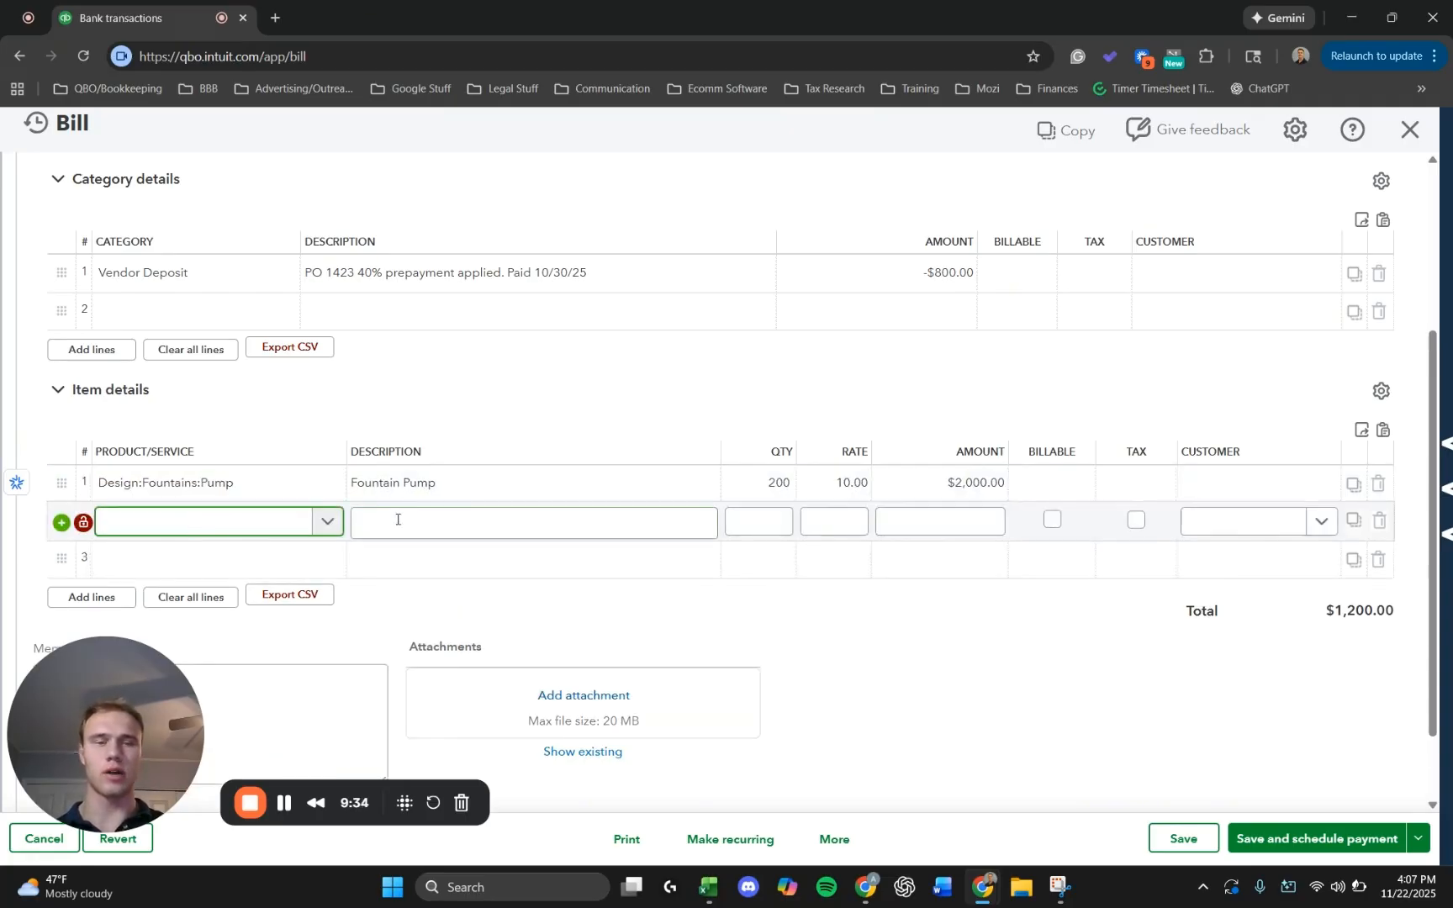
scroll(390, 503, "up", 3)
scroll(367, 477, "down", 1)
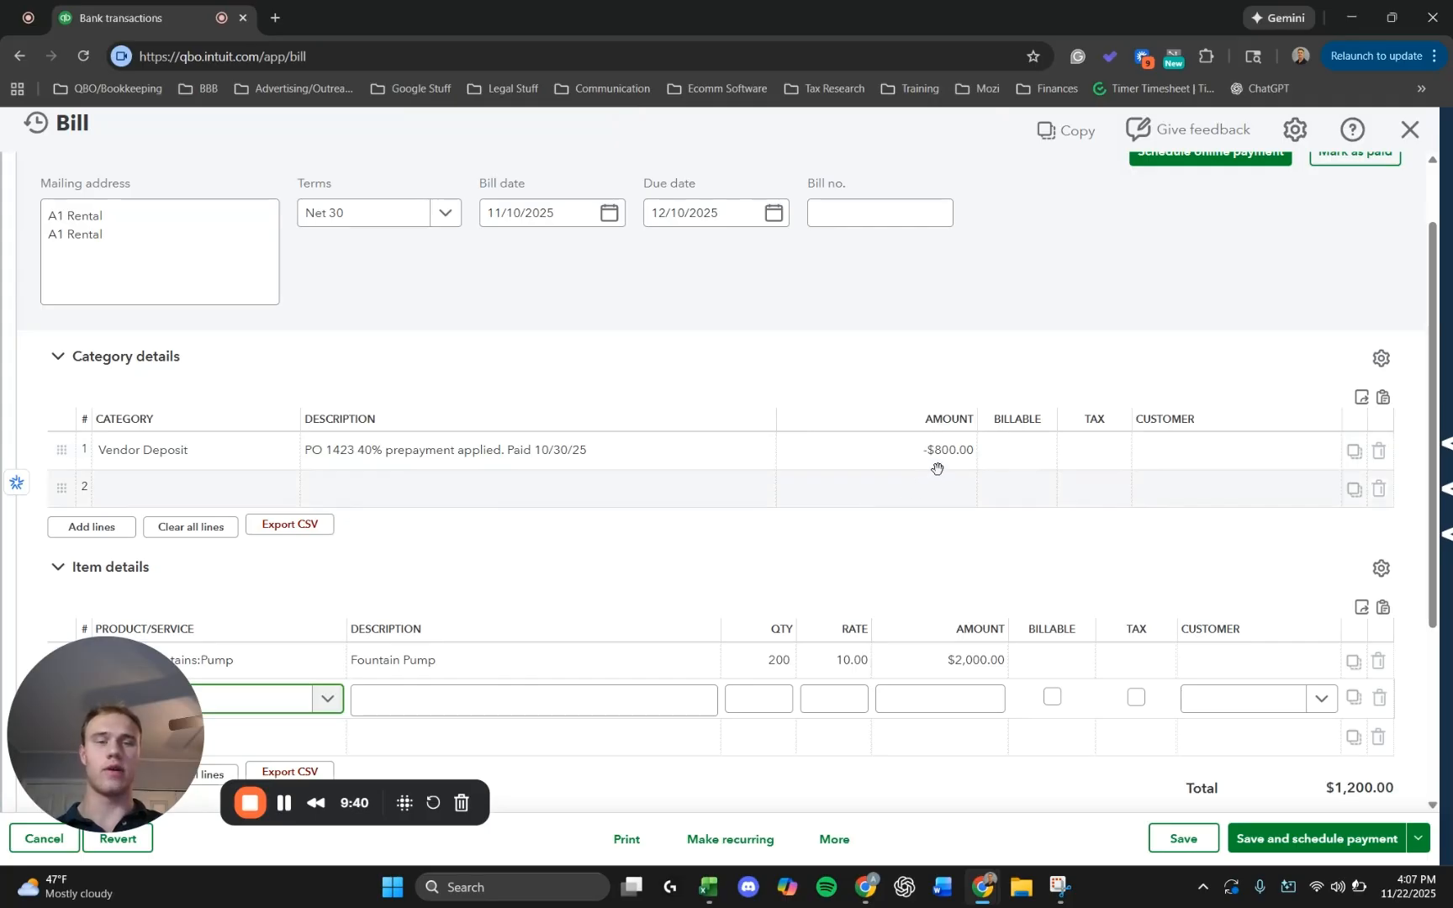
scroll(943, 454, "down", 3)
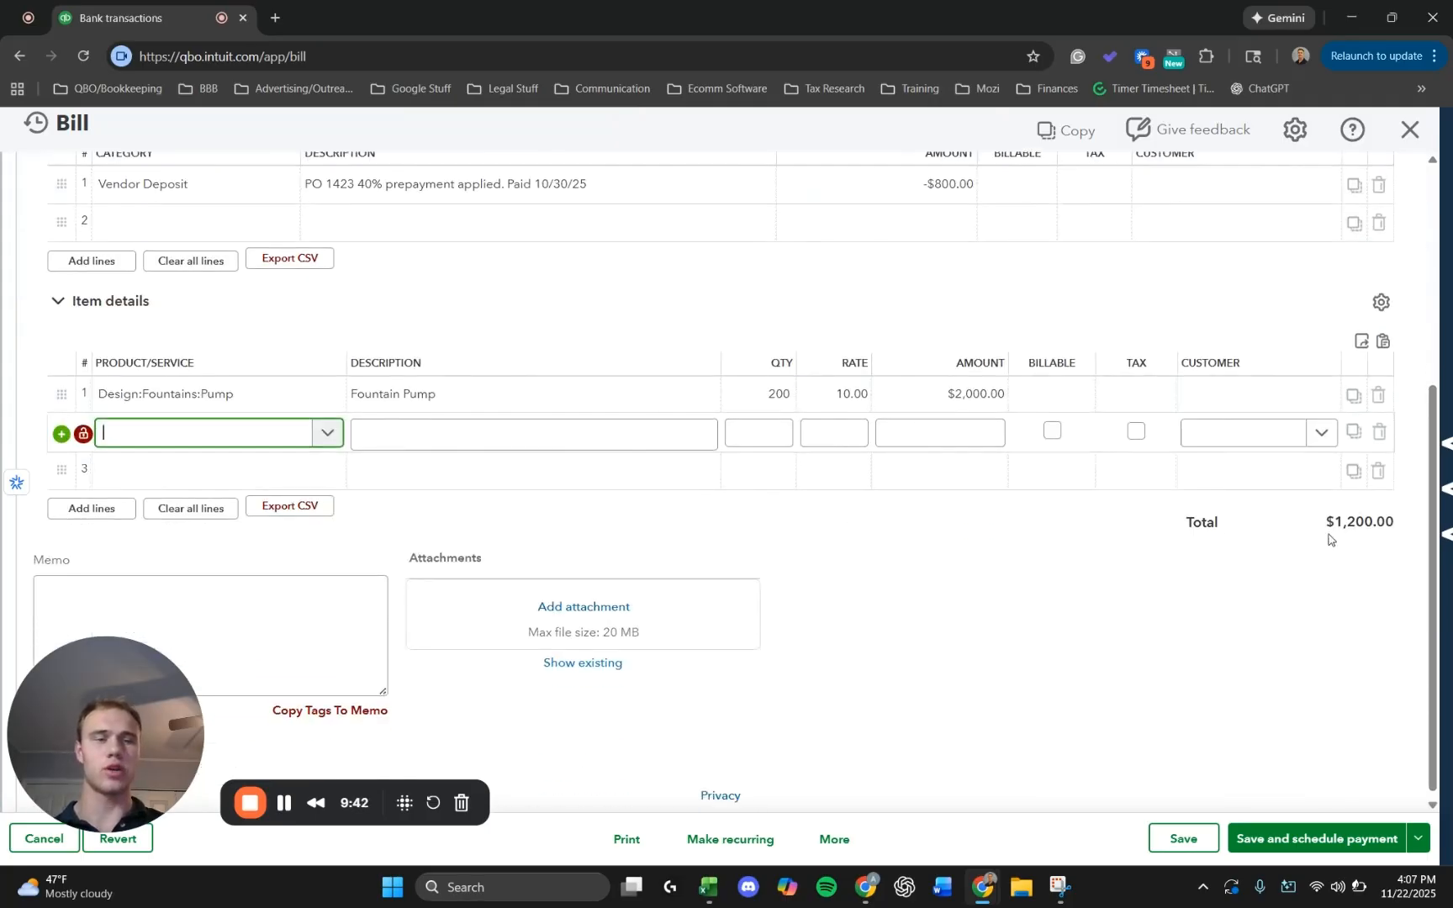
left_click(1386, 527)
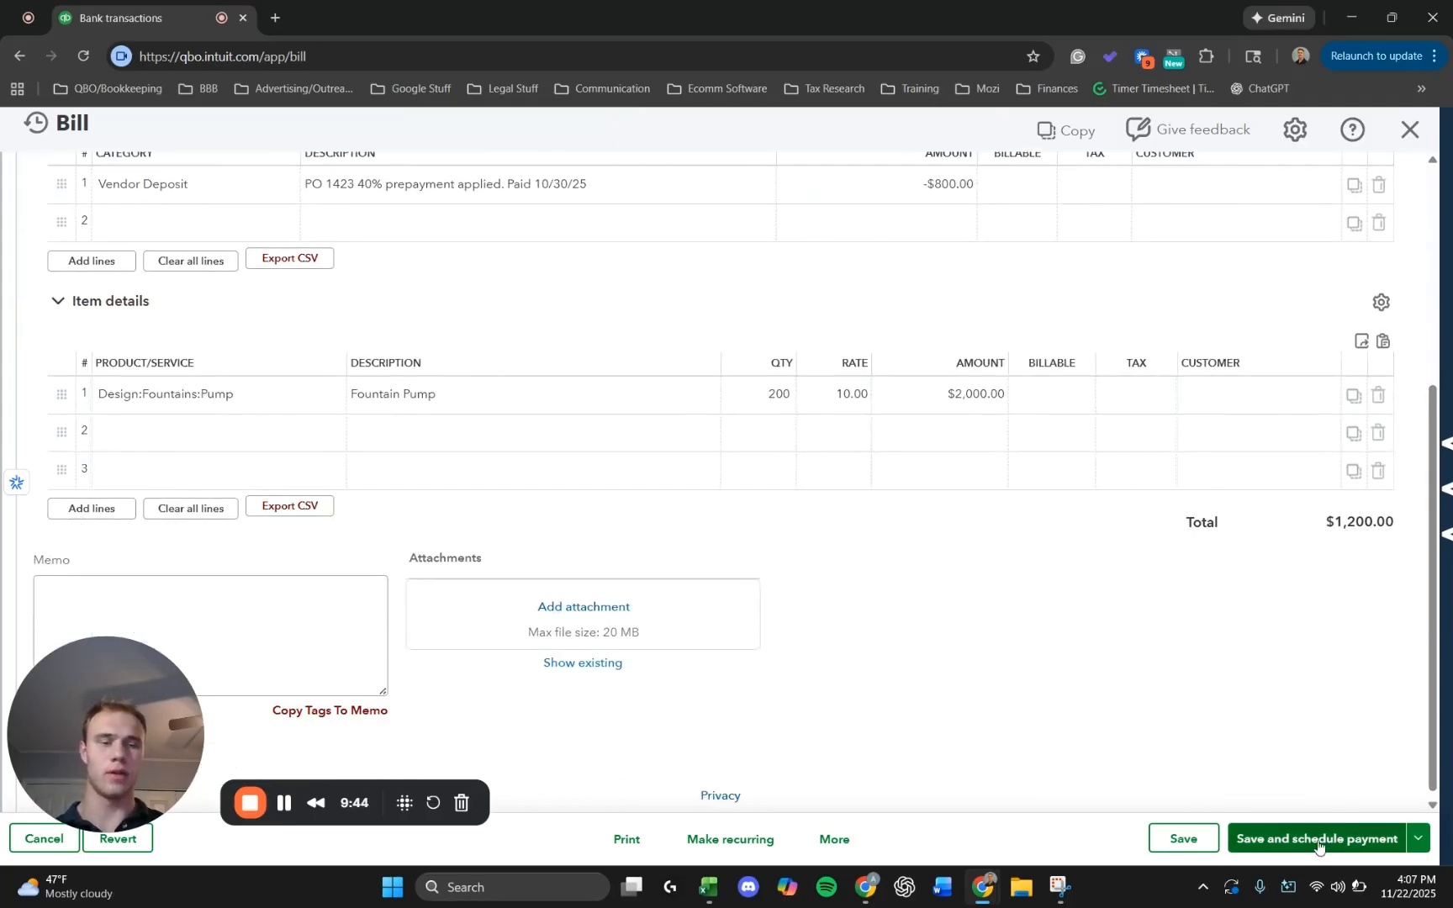
left_click(1416, 840)
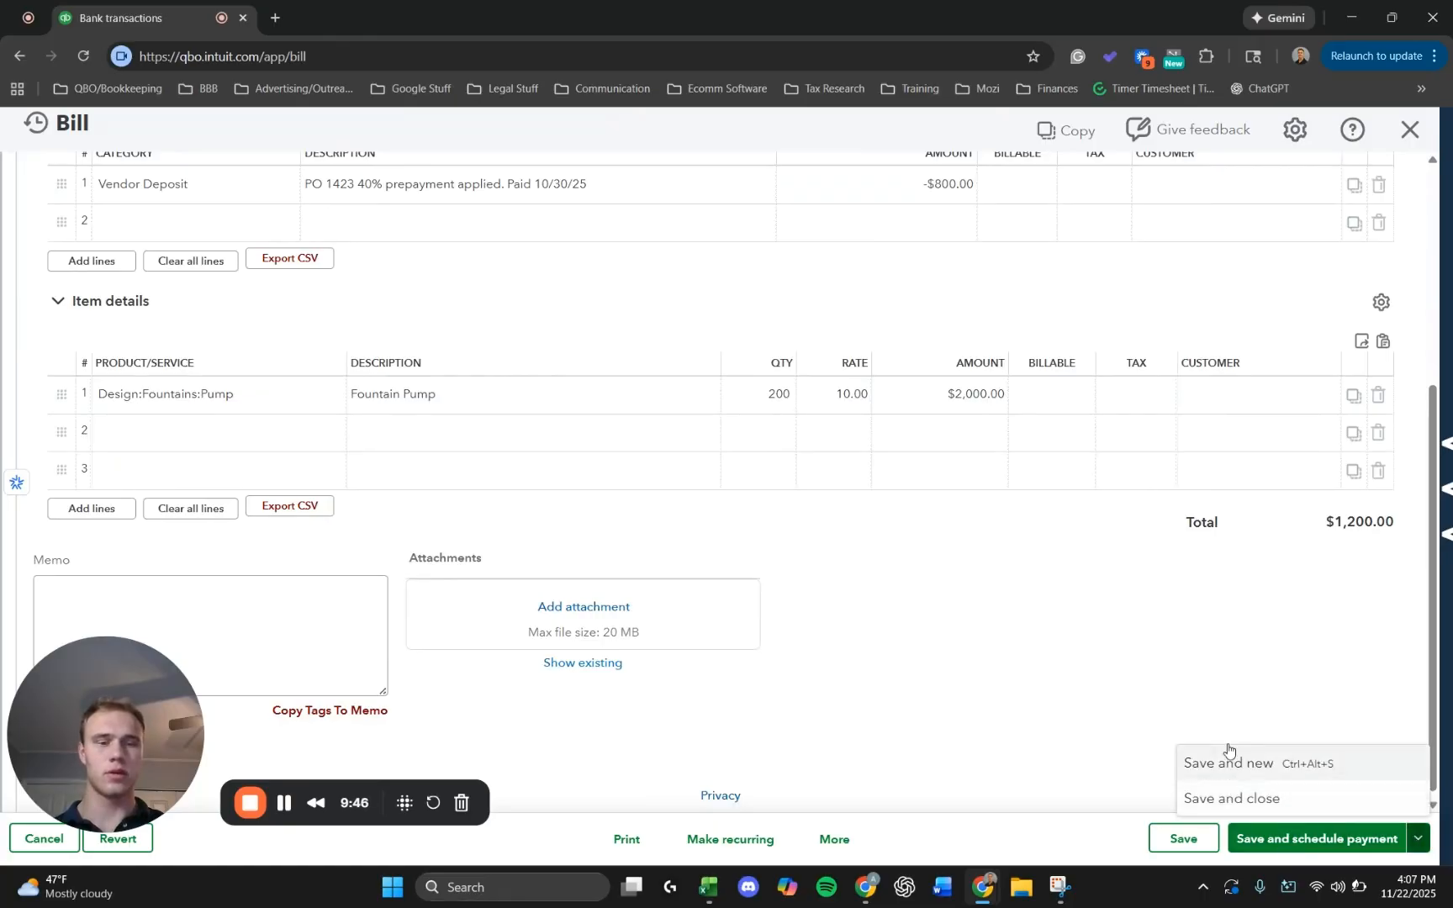
left_click(1230, 800)
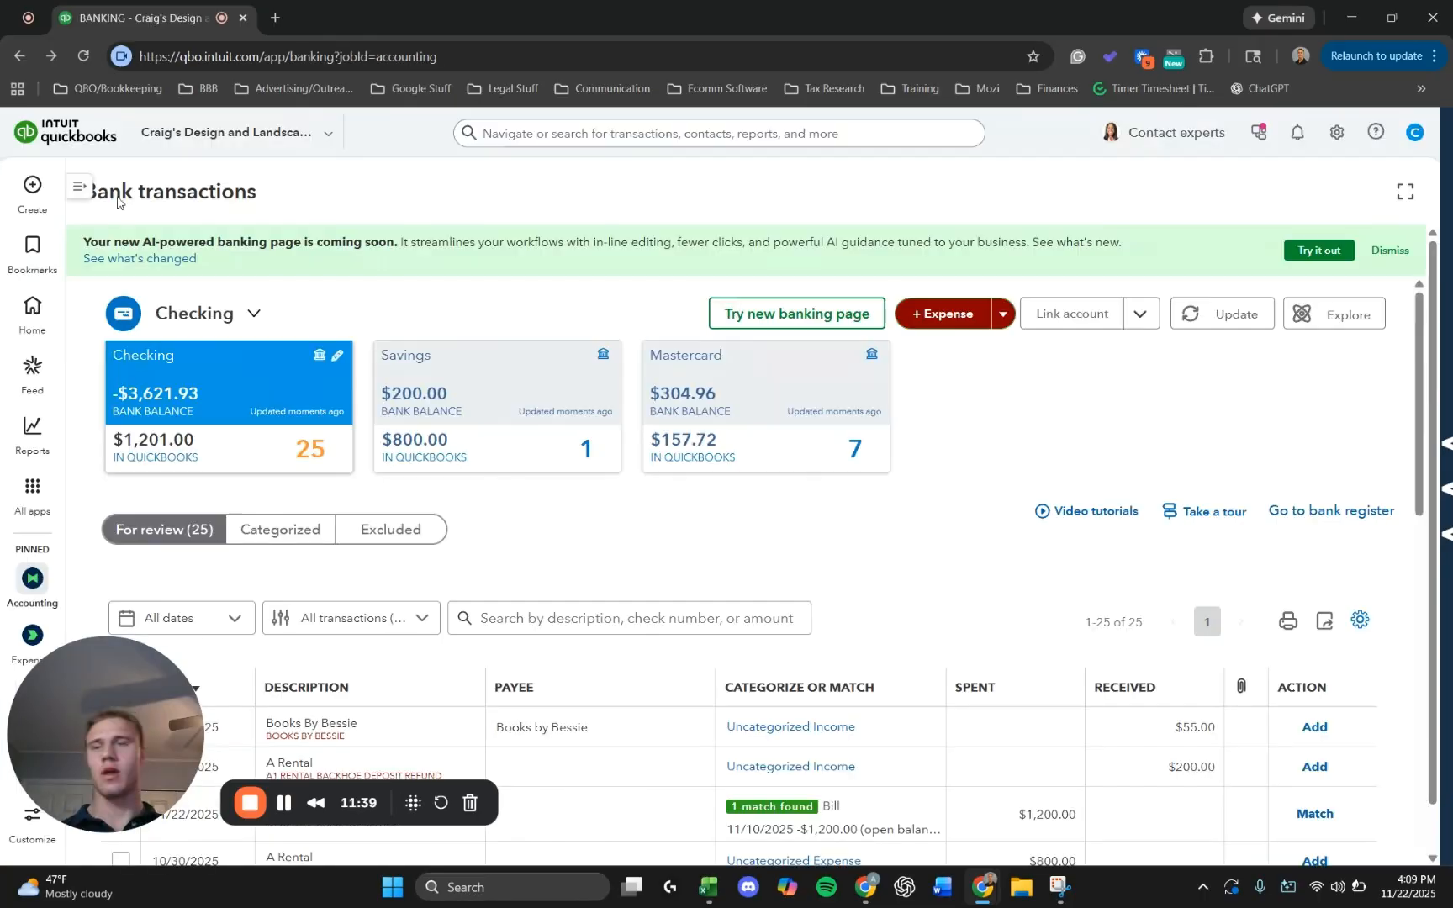
Start a new purchase order for the vendor A1 Rental.
left_click(26, 175)
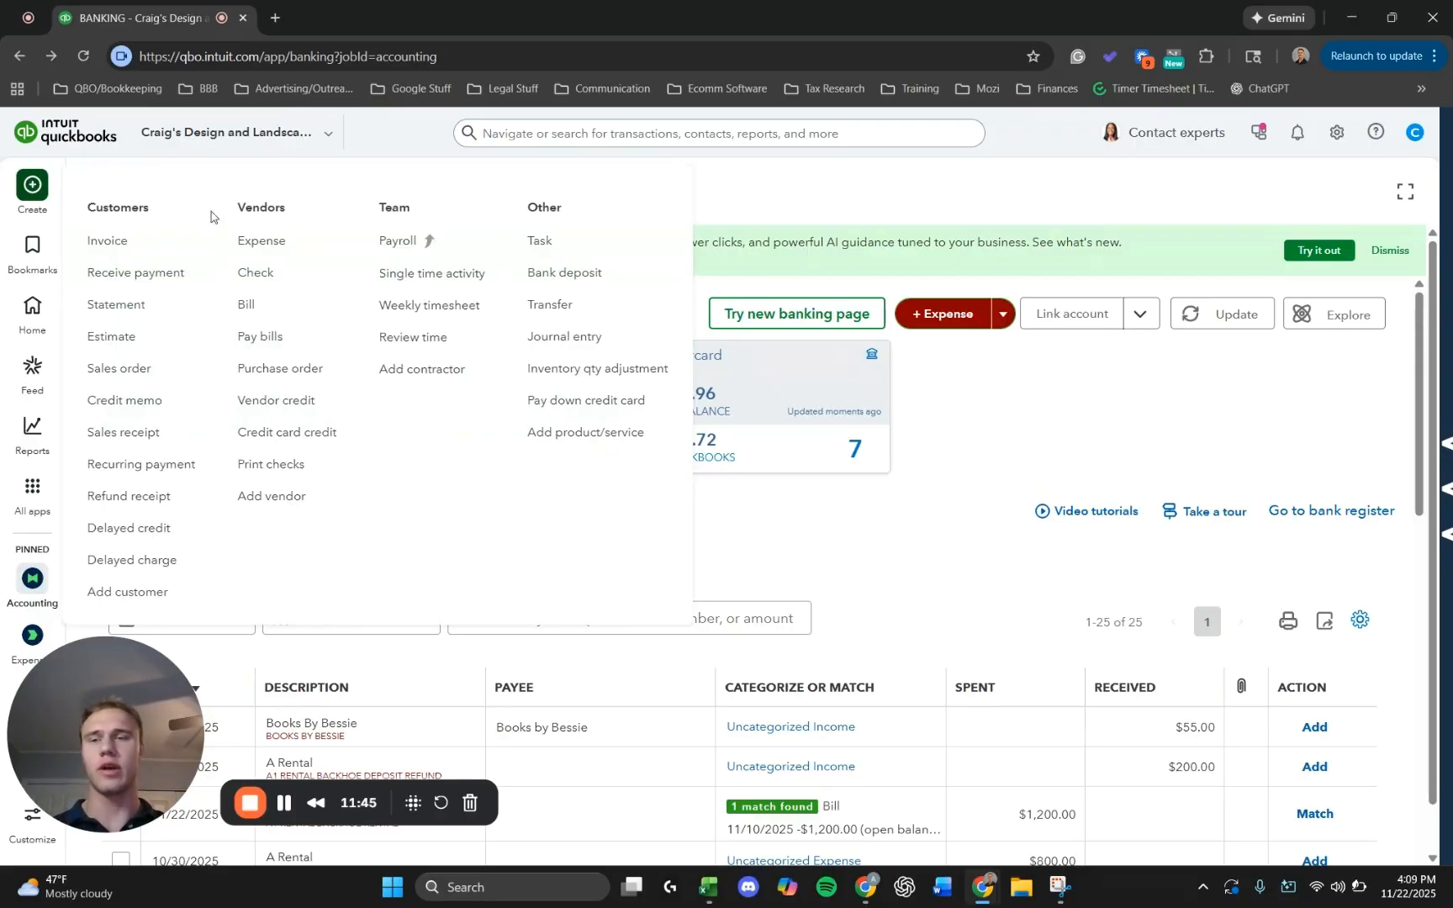
left_click(33, 192)
left_click(33, 195)
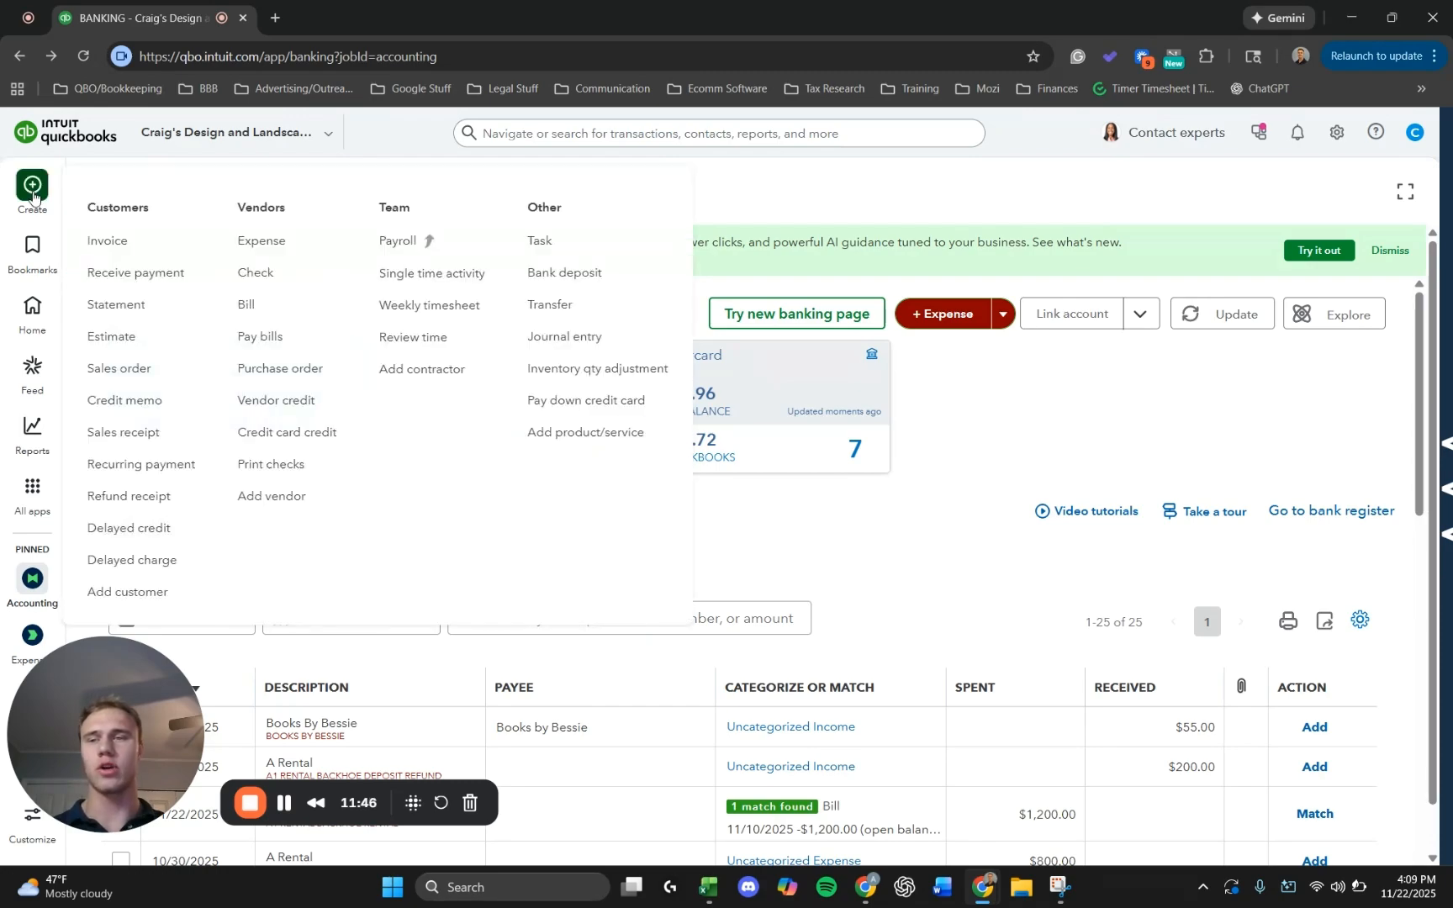
left_click(280, 370)
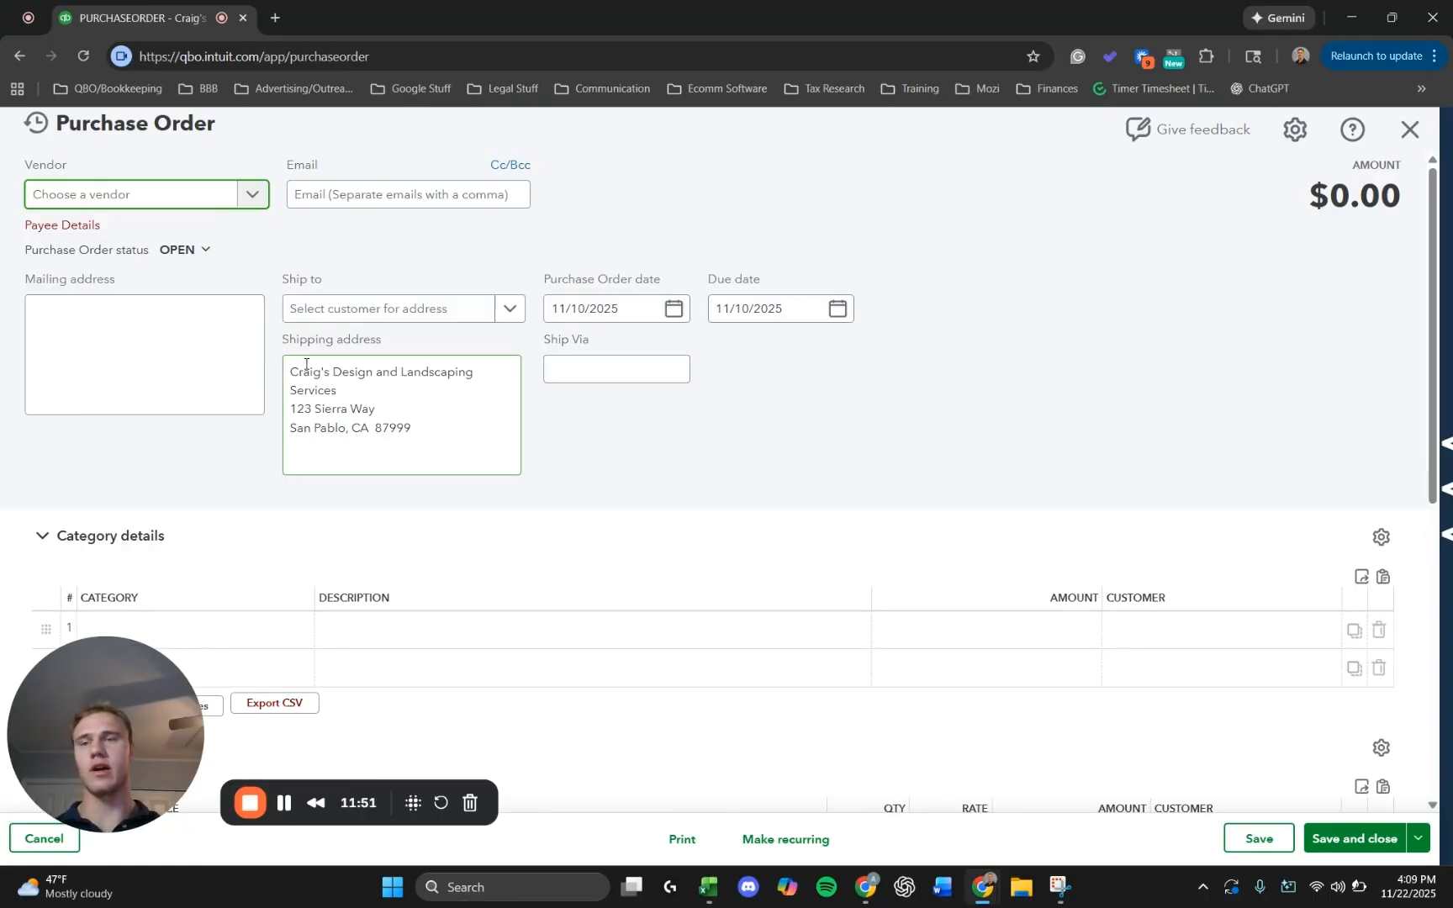
left_click(168, 205)
left_click(167, 261)
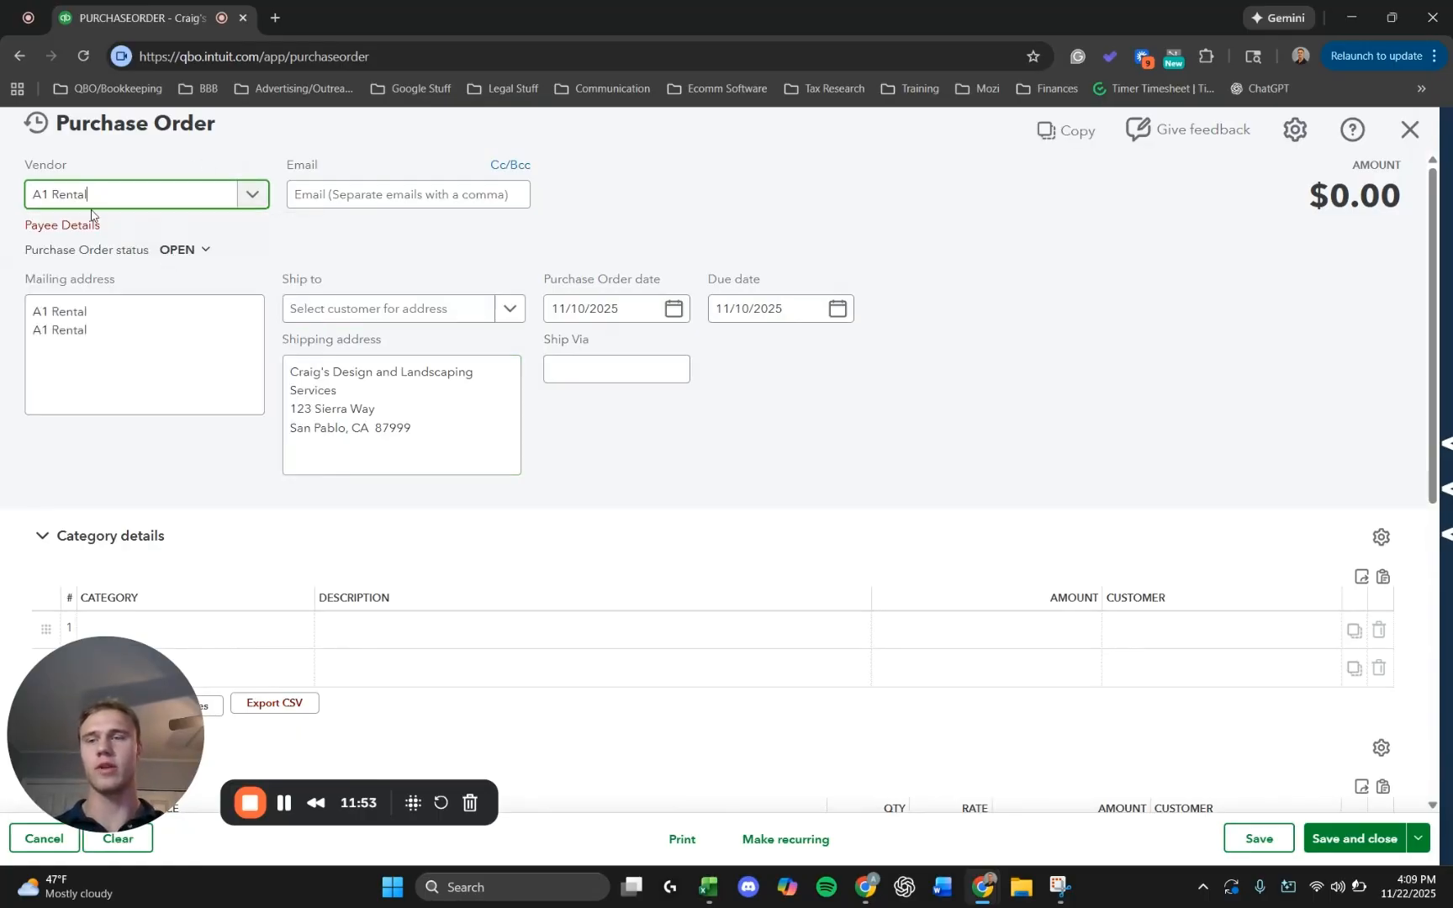
Check the purchase order's dates, Fountain Pump line and total, and save it while keeping it open.
scroll(499, 279, "down", 2)
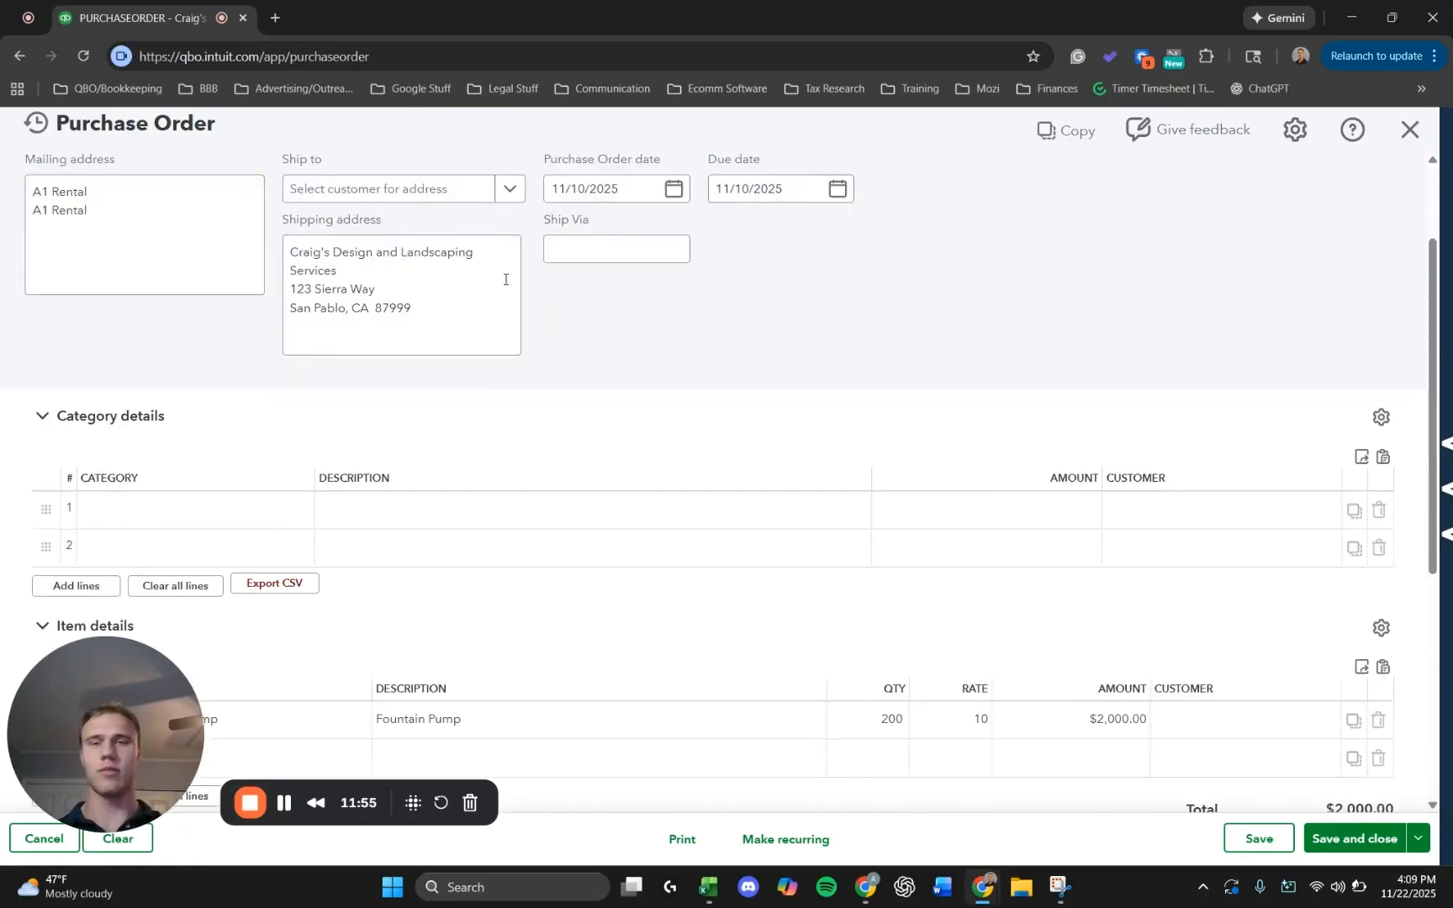
scroll(538, 290, "up", 2)
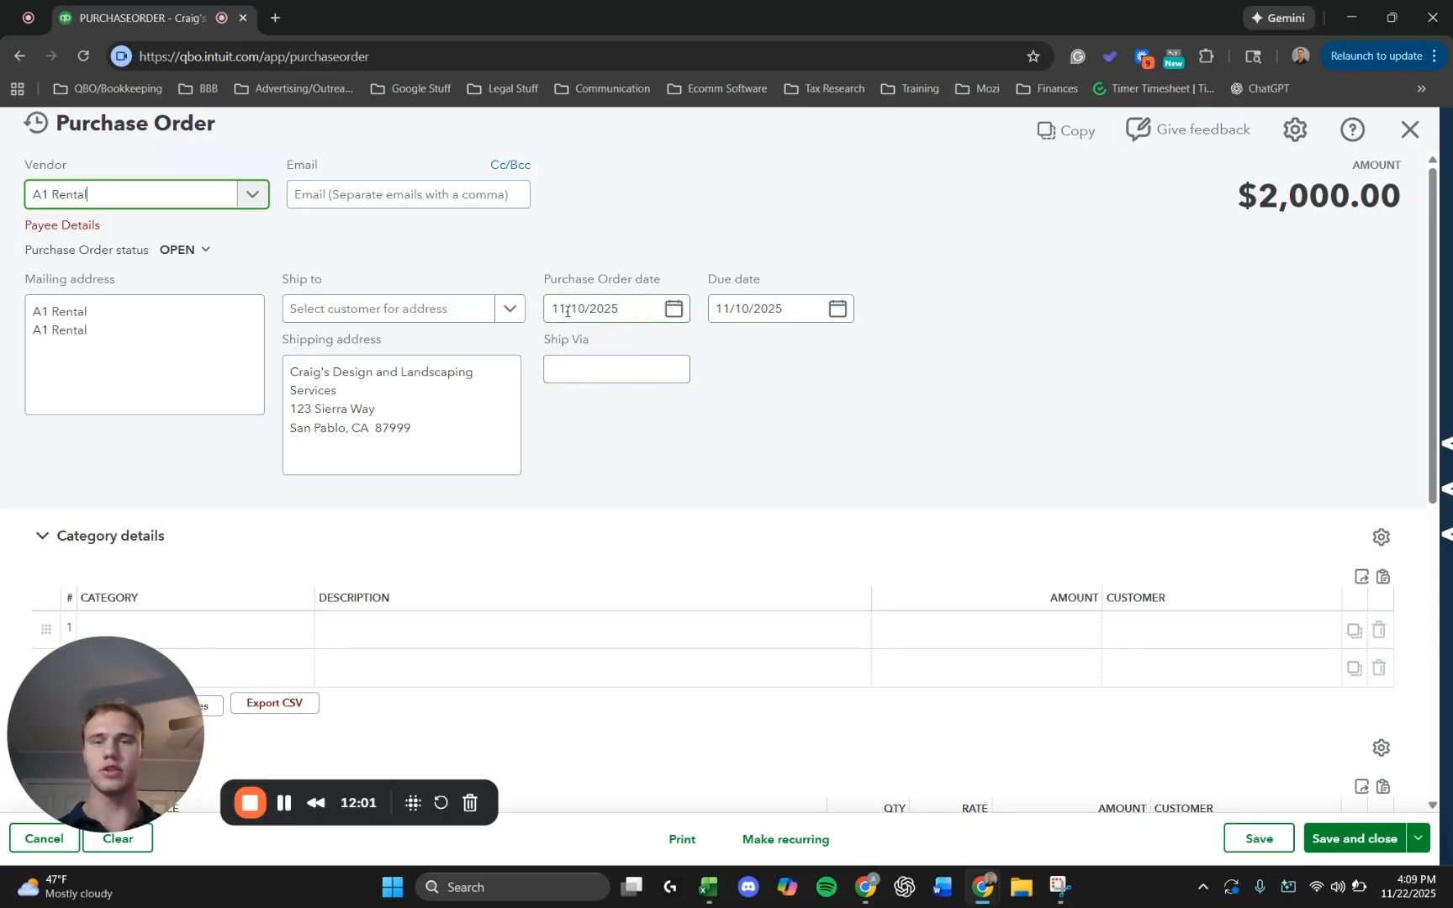
scroll(570, 310, "down", 4)
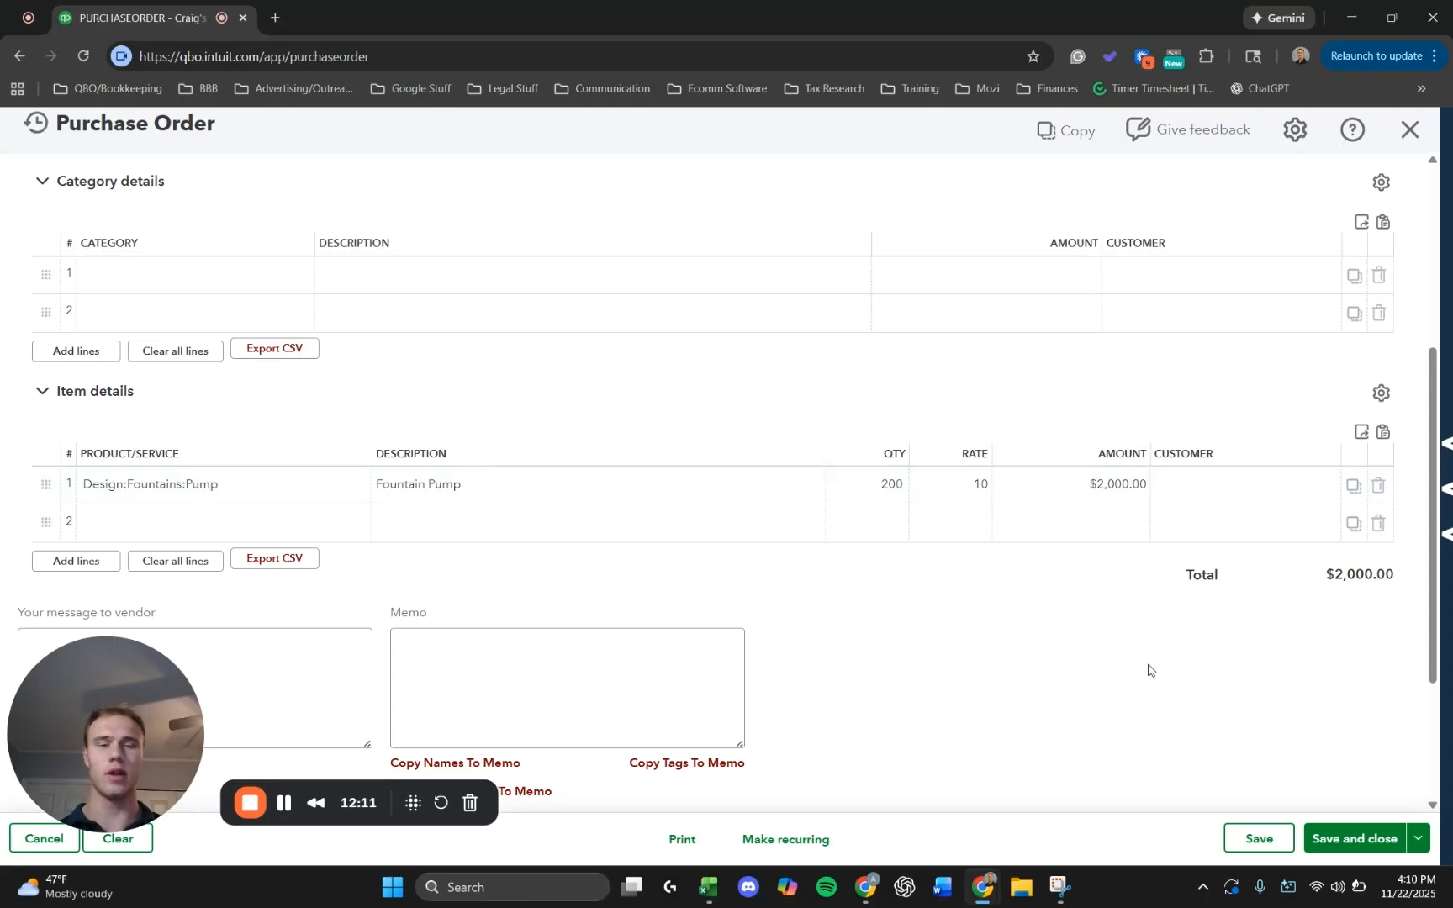
left_click(1262, 841)
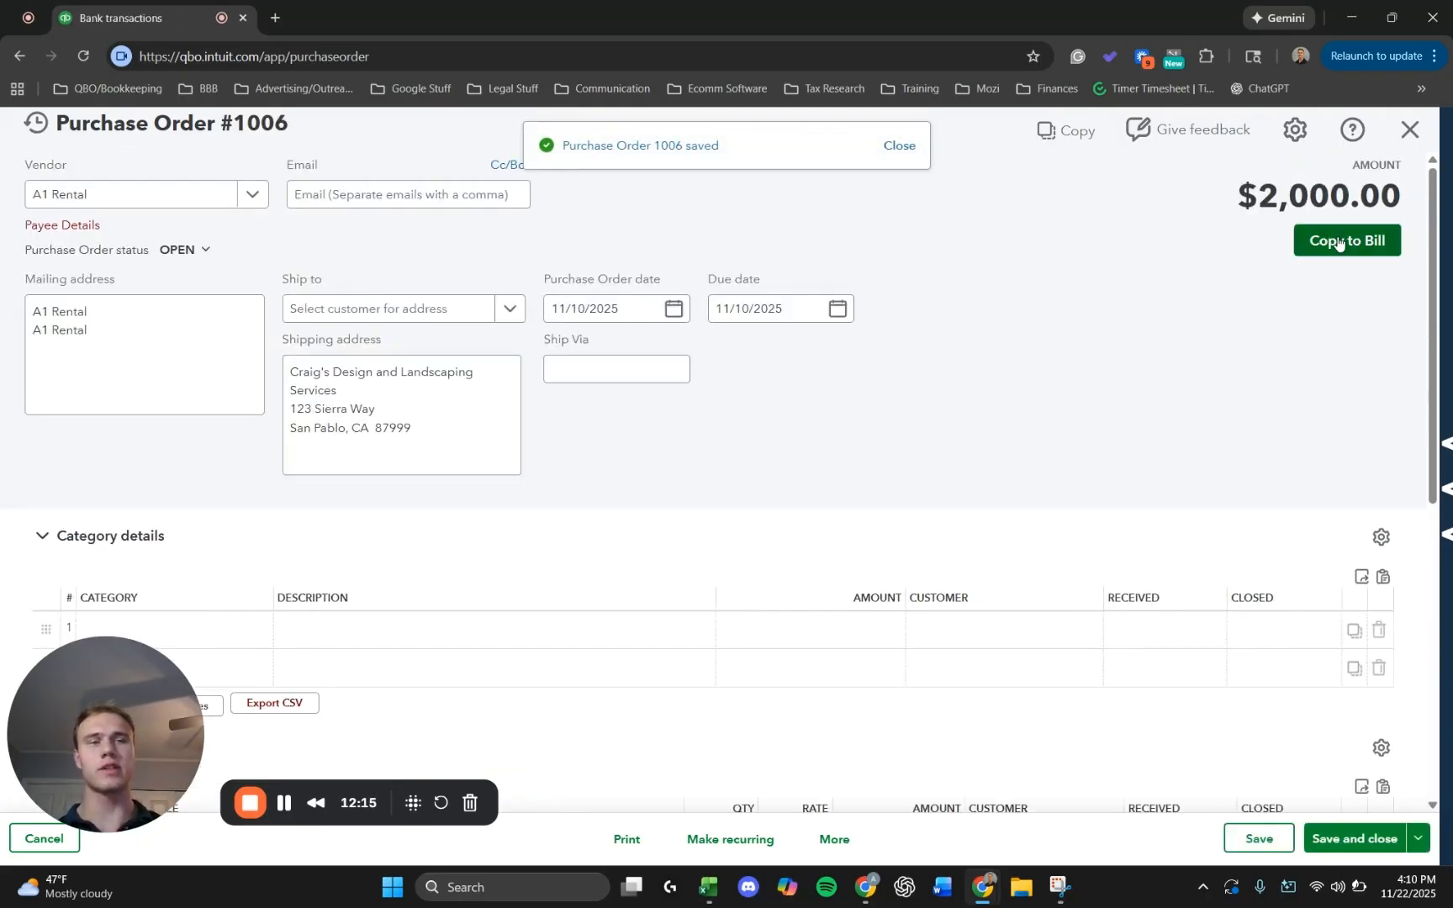
Copy the purchase order to a new bill, cancel that bill and return to the bank transactions.
left_click(1341, 241)
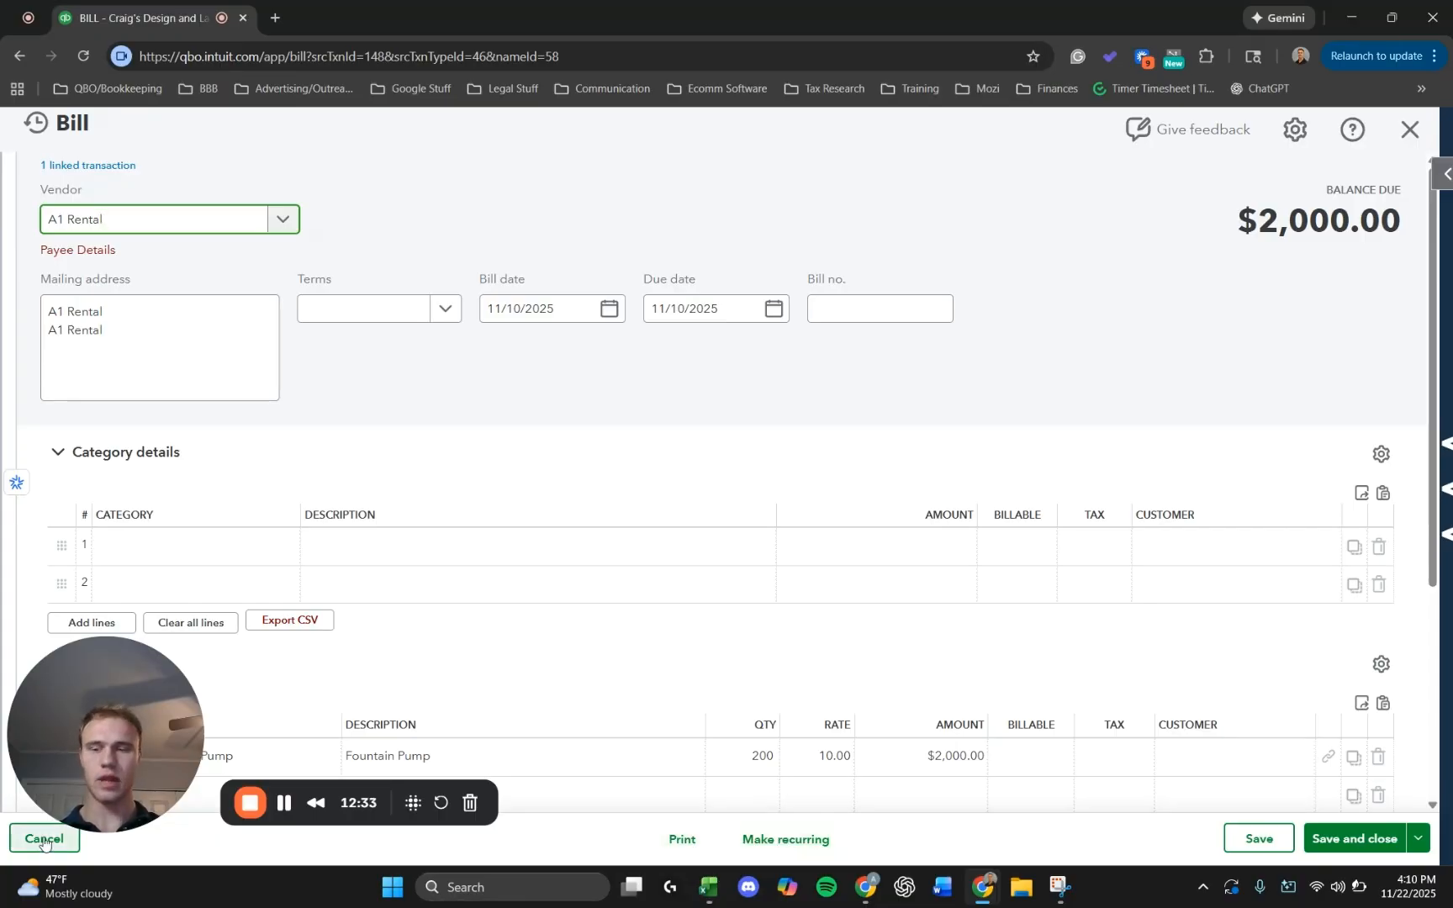
left_click(168, 822)
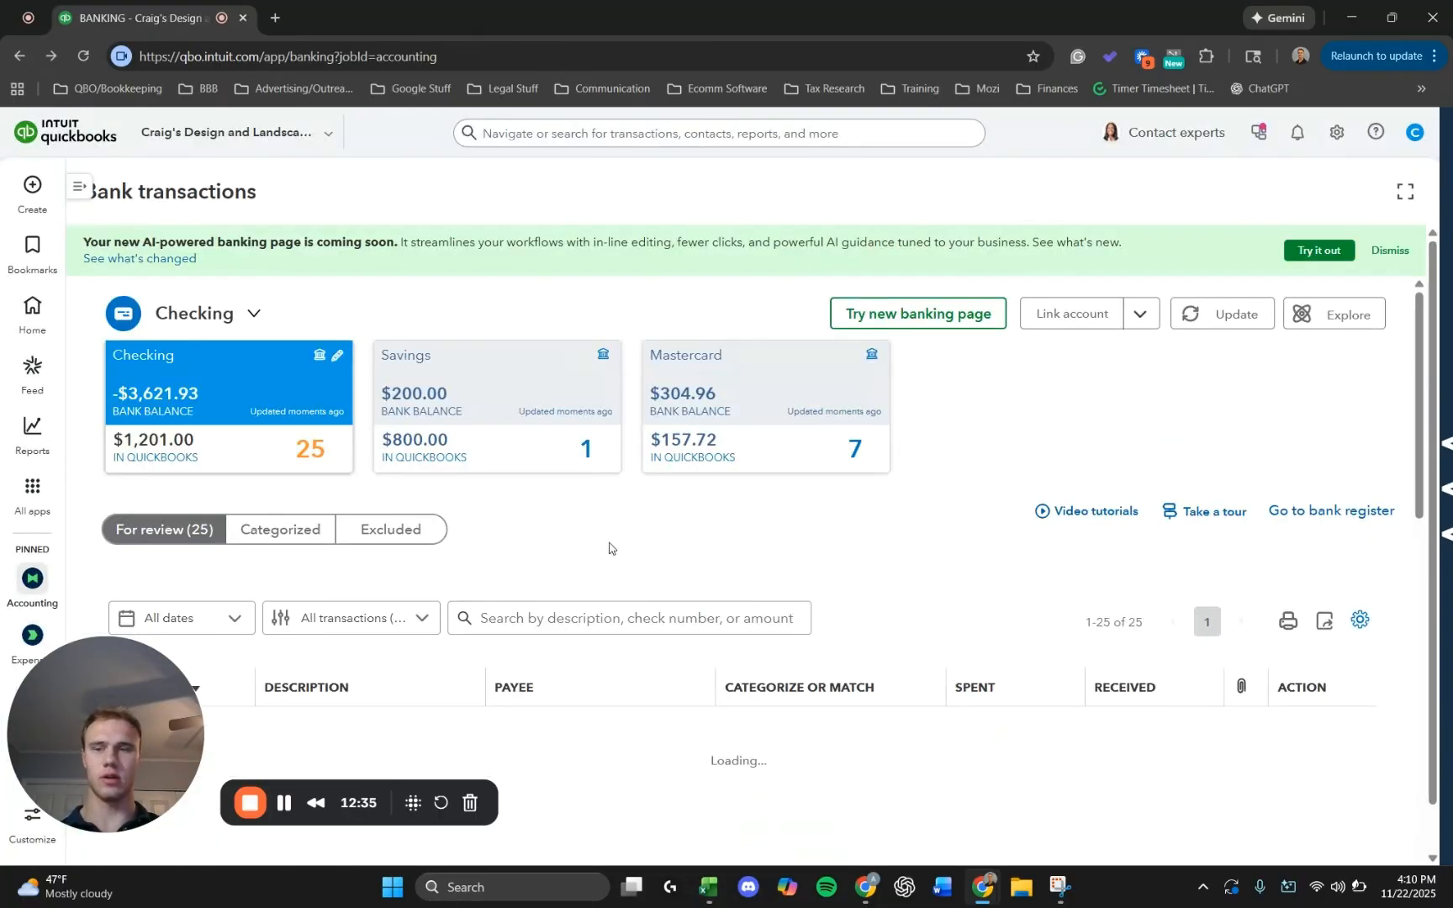
scroll(604, 552, "down", 2)
scroll(604, 552, "down", 1)
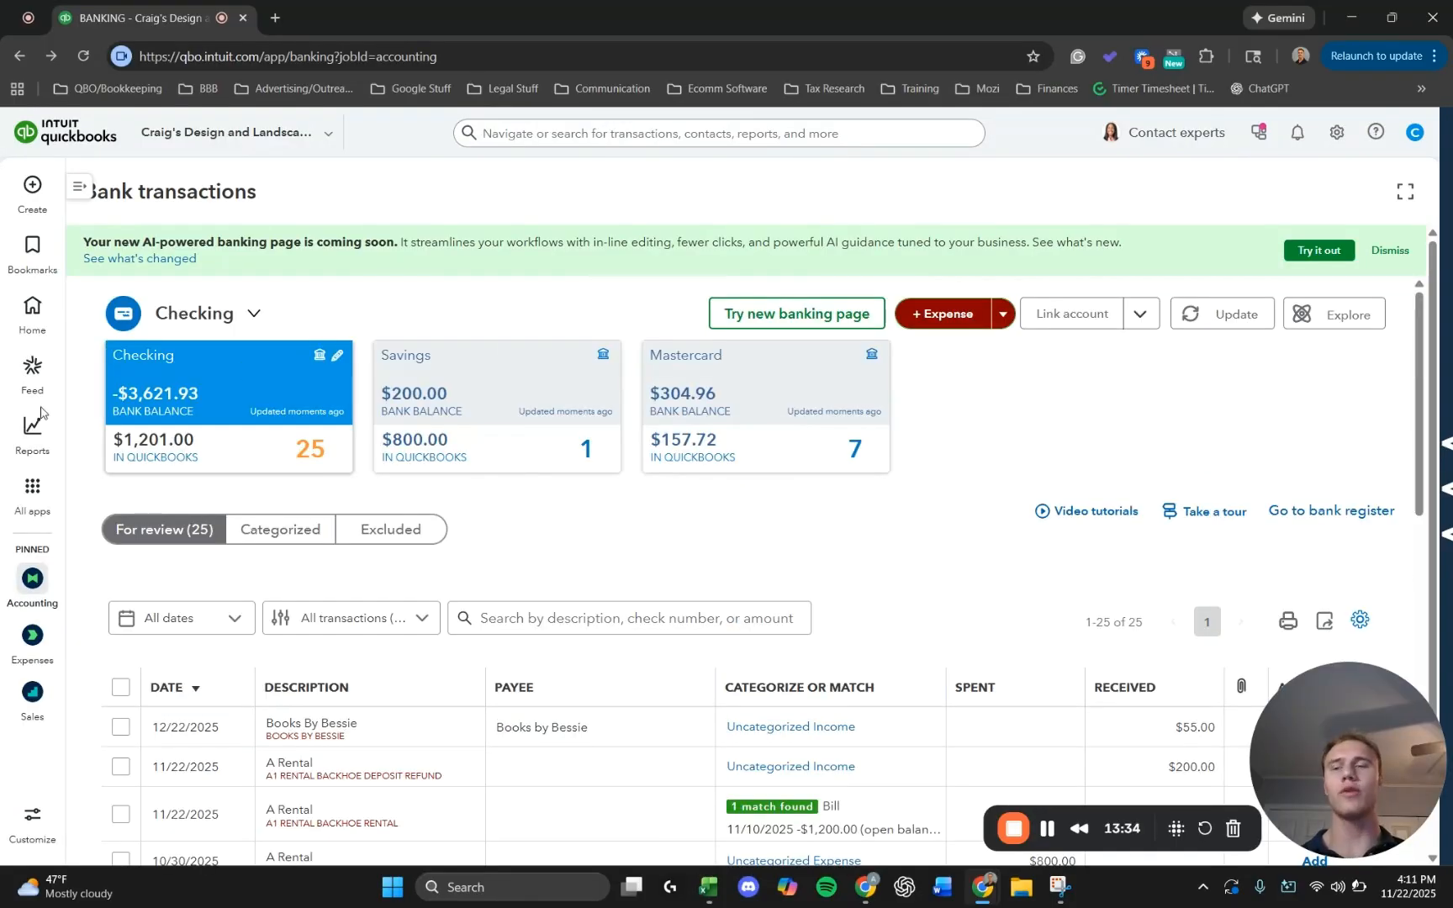
Open the Balance Sheet report, refresh it and check the Vendor Deposit account under Other Current Assets.
mouse_move(23, 429)
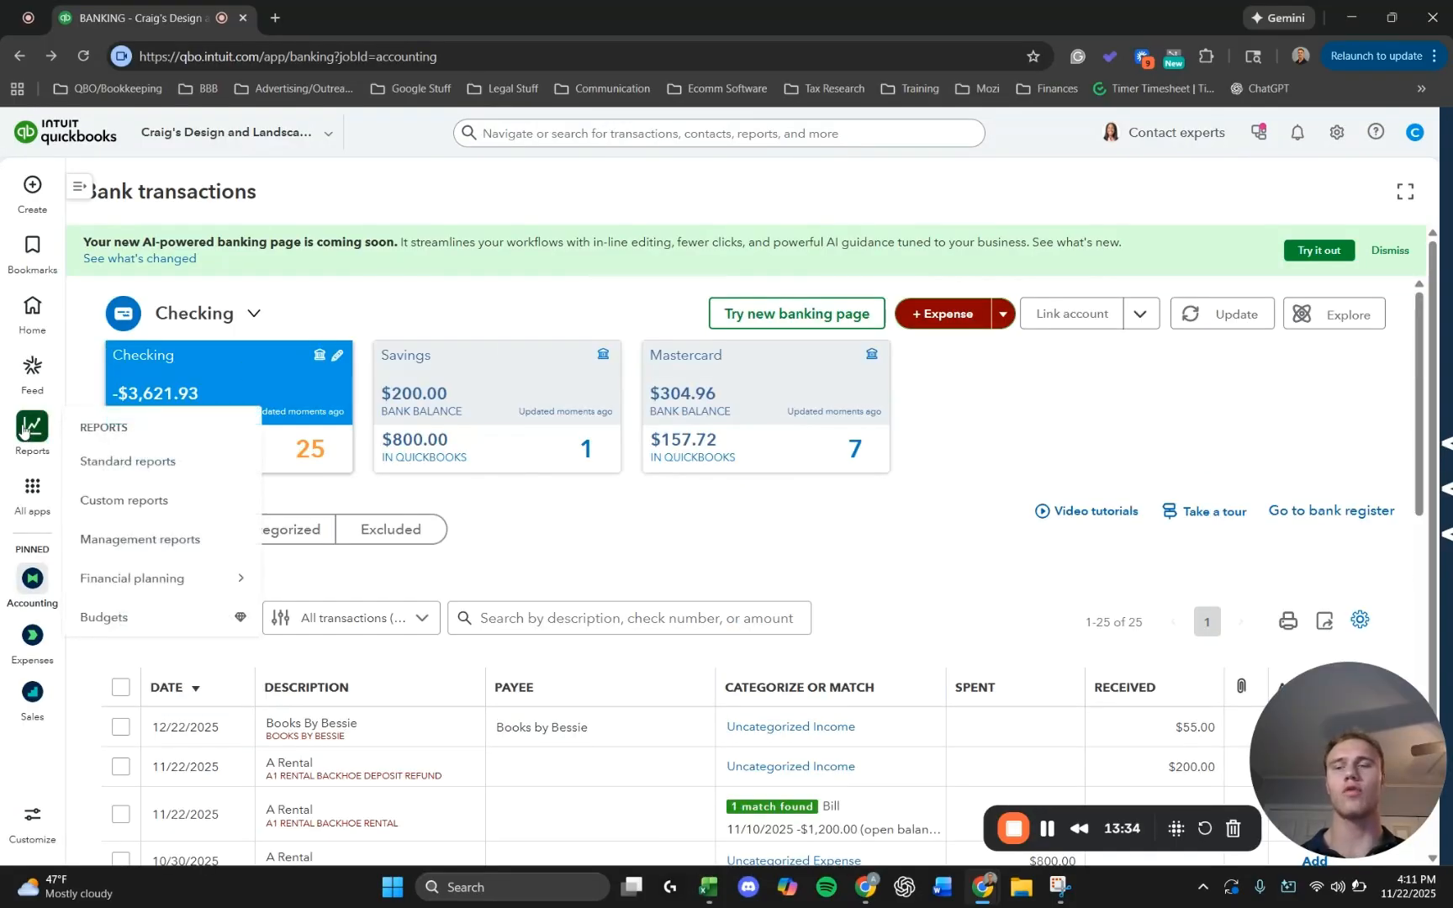
left_click(143, 461)
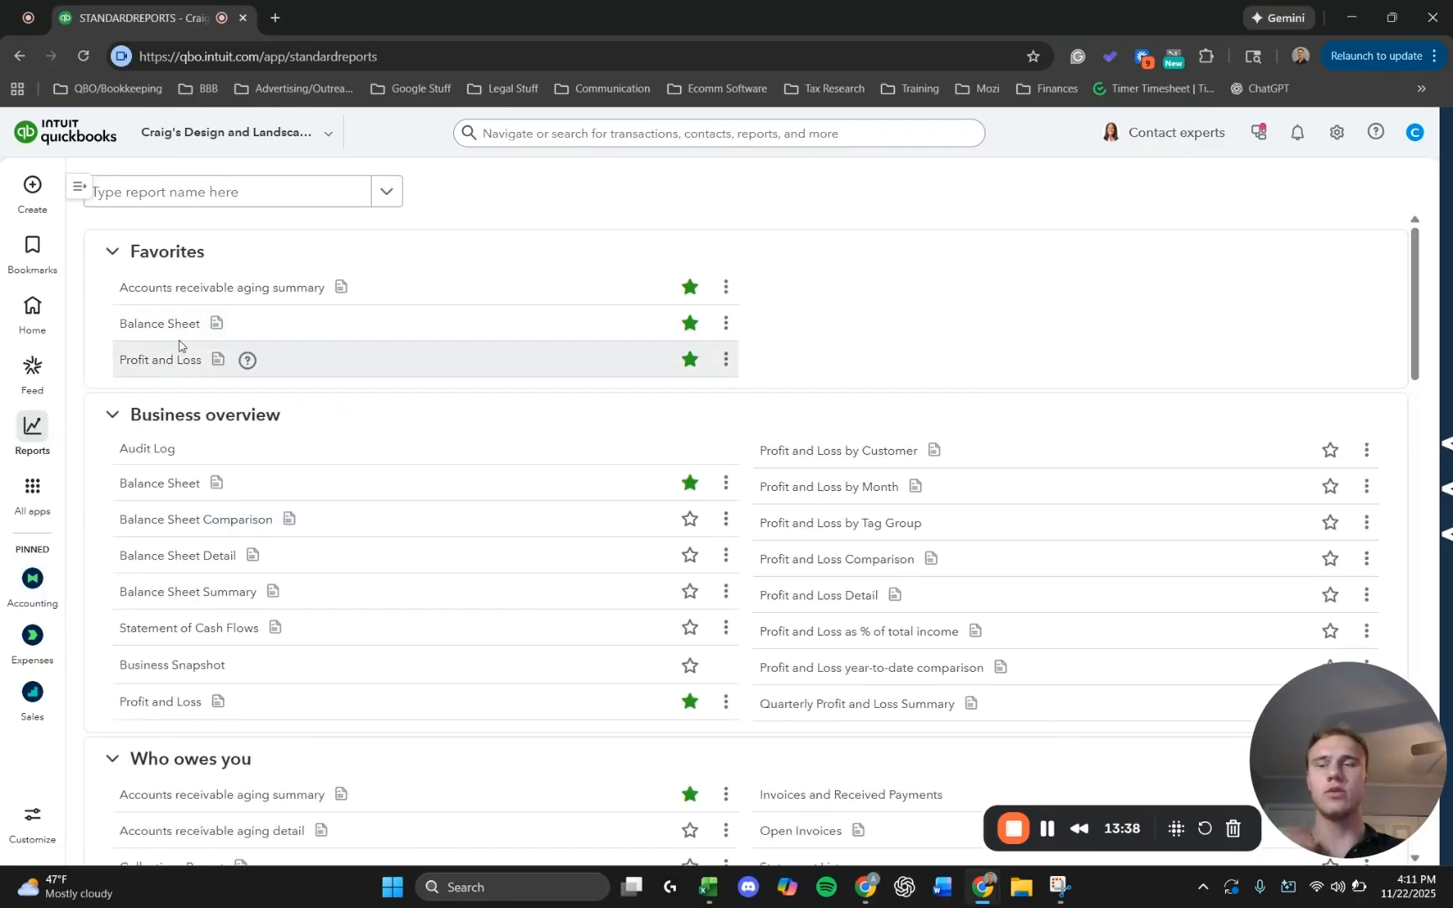
left_click(168, 330)
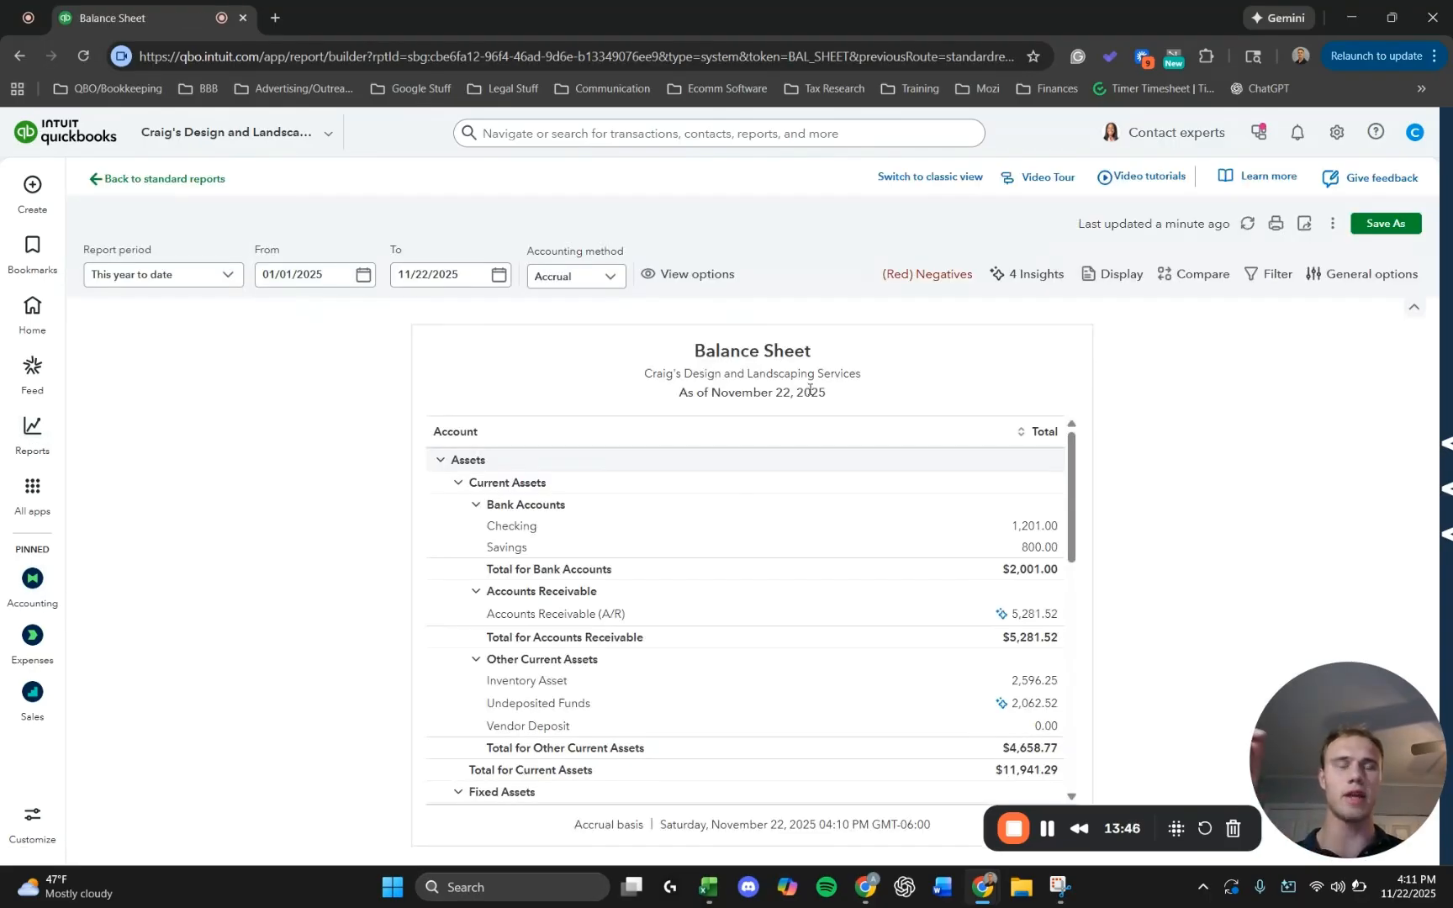
scroll(820, 434, "down", 3)
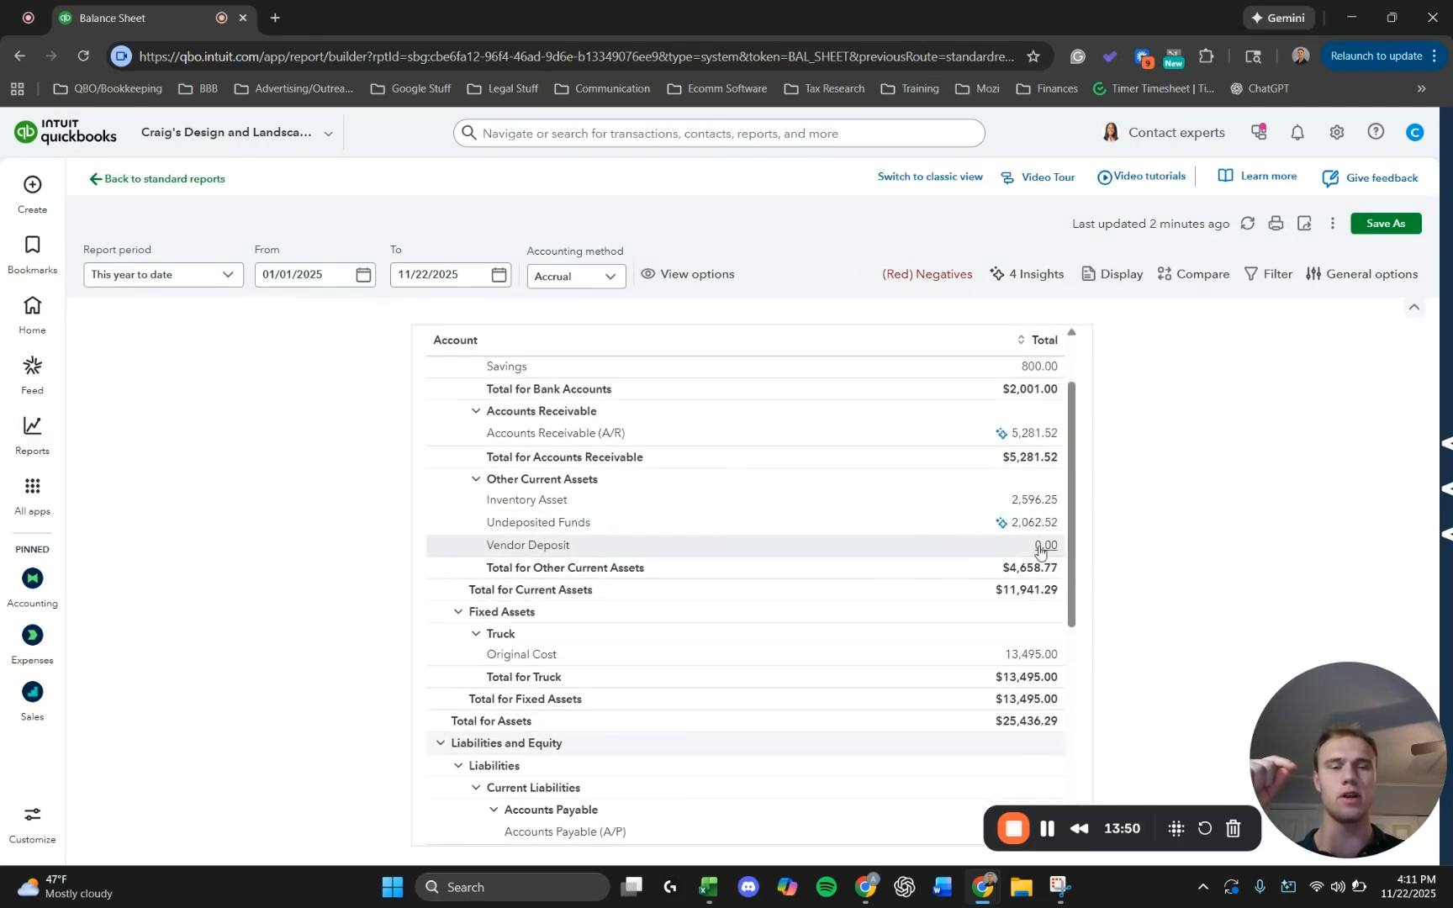
left_click(1248, 224)
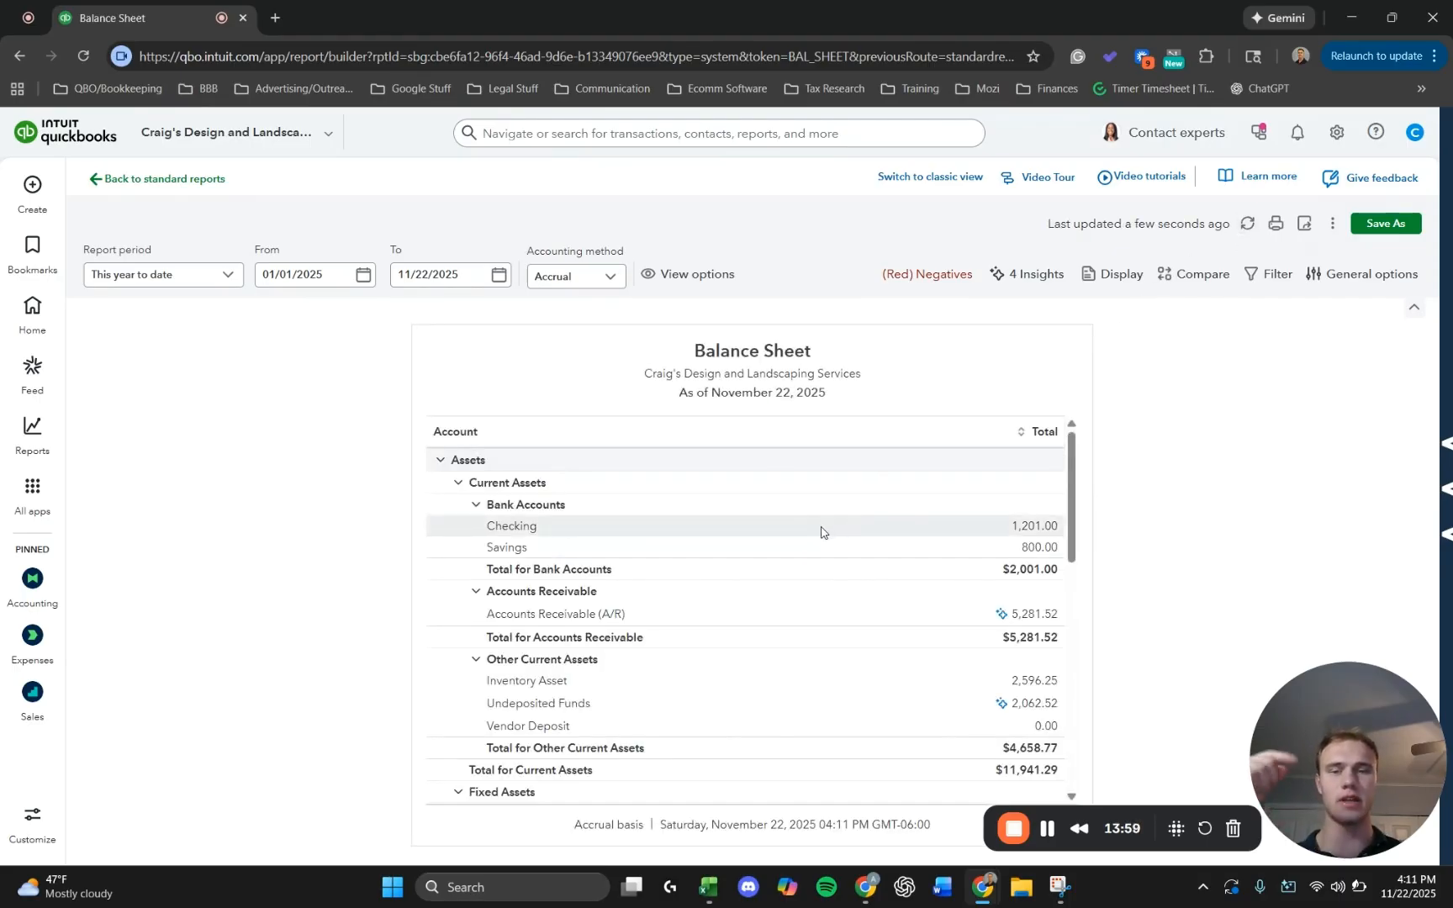
scroll(782, 568, "down", 5)
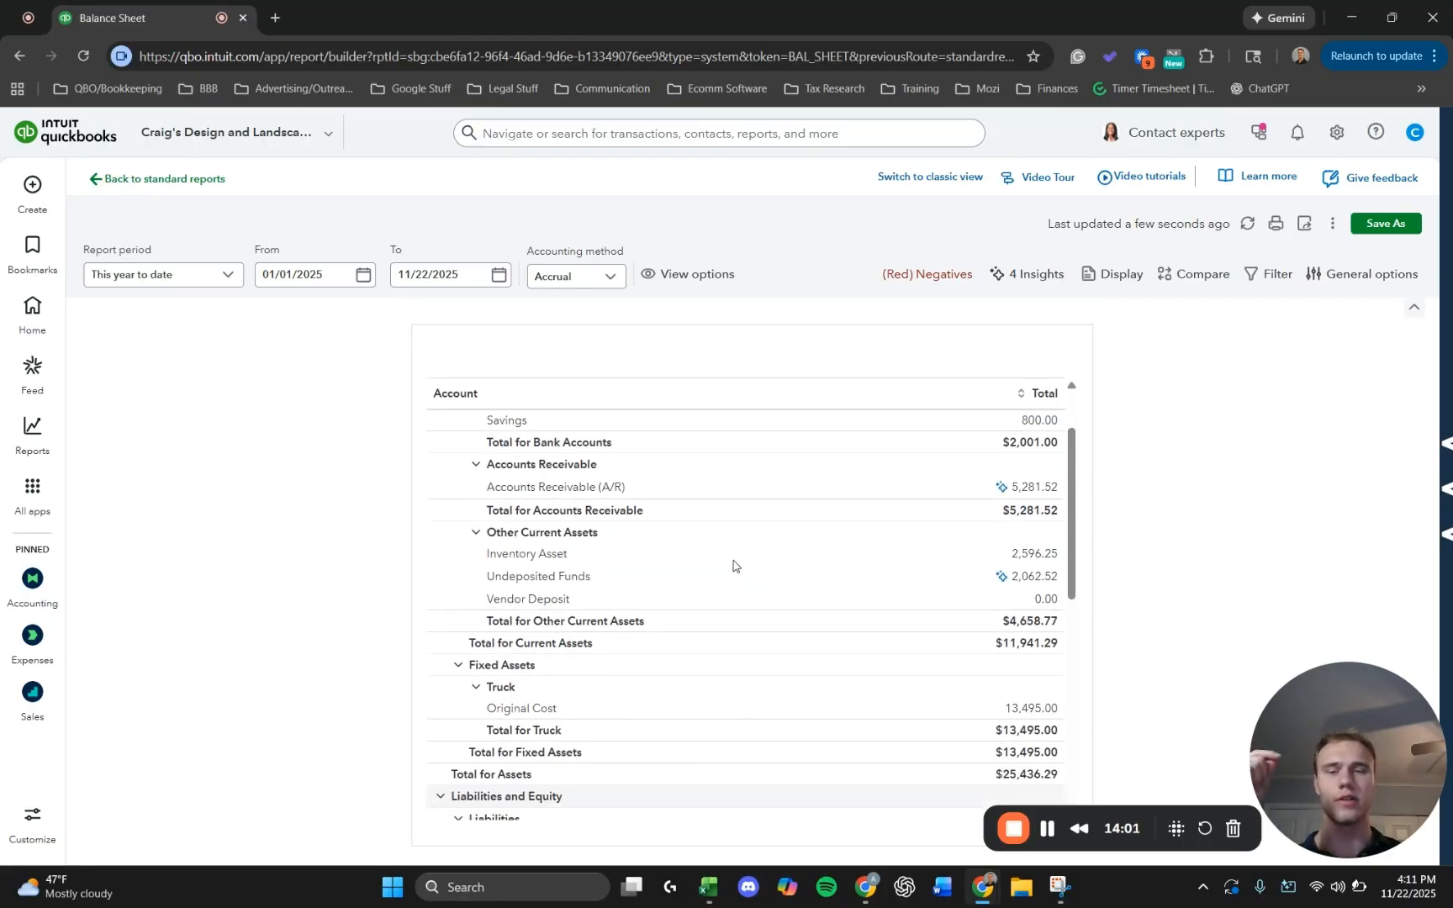
left_click_drag(506, 547, 564, 546)
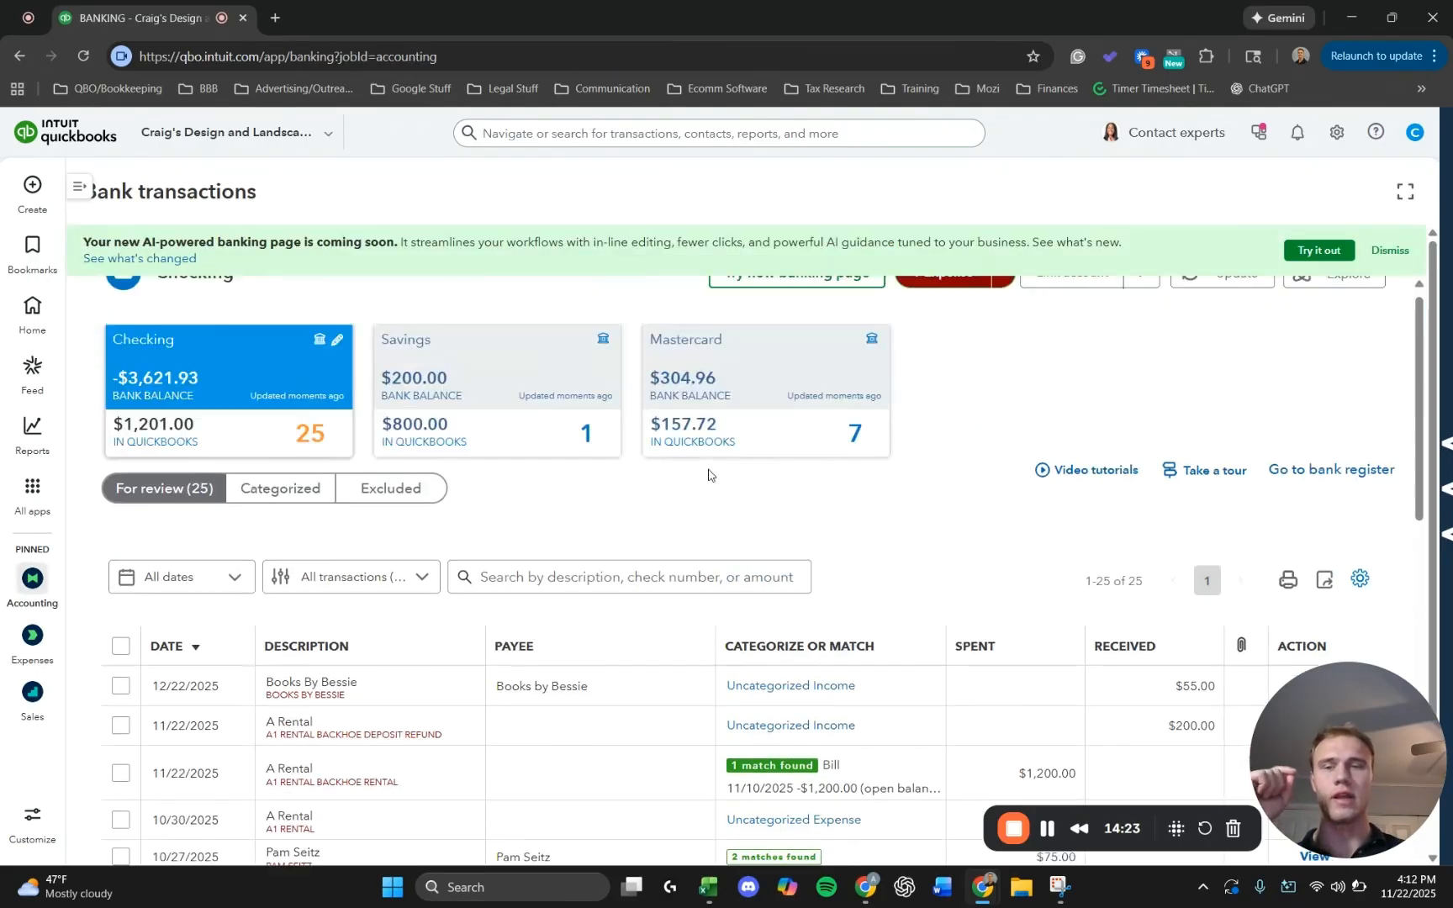
Match the 11/22/2025 A1 Rental bank transaction of $1,200.00 to the open A1 Rental bill dated 11/10/2025.
scroll(371, 470, "down", 2)
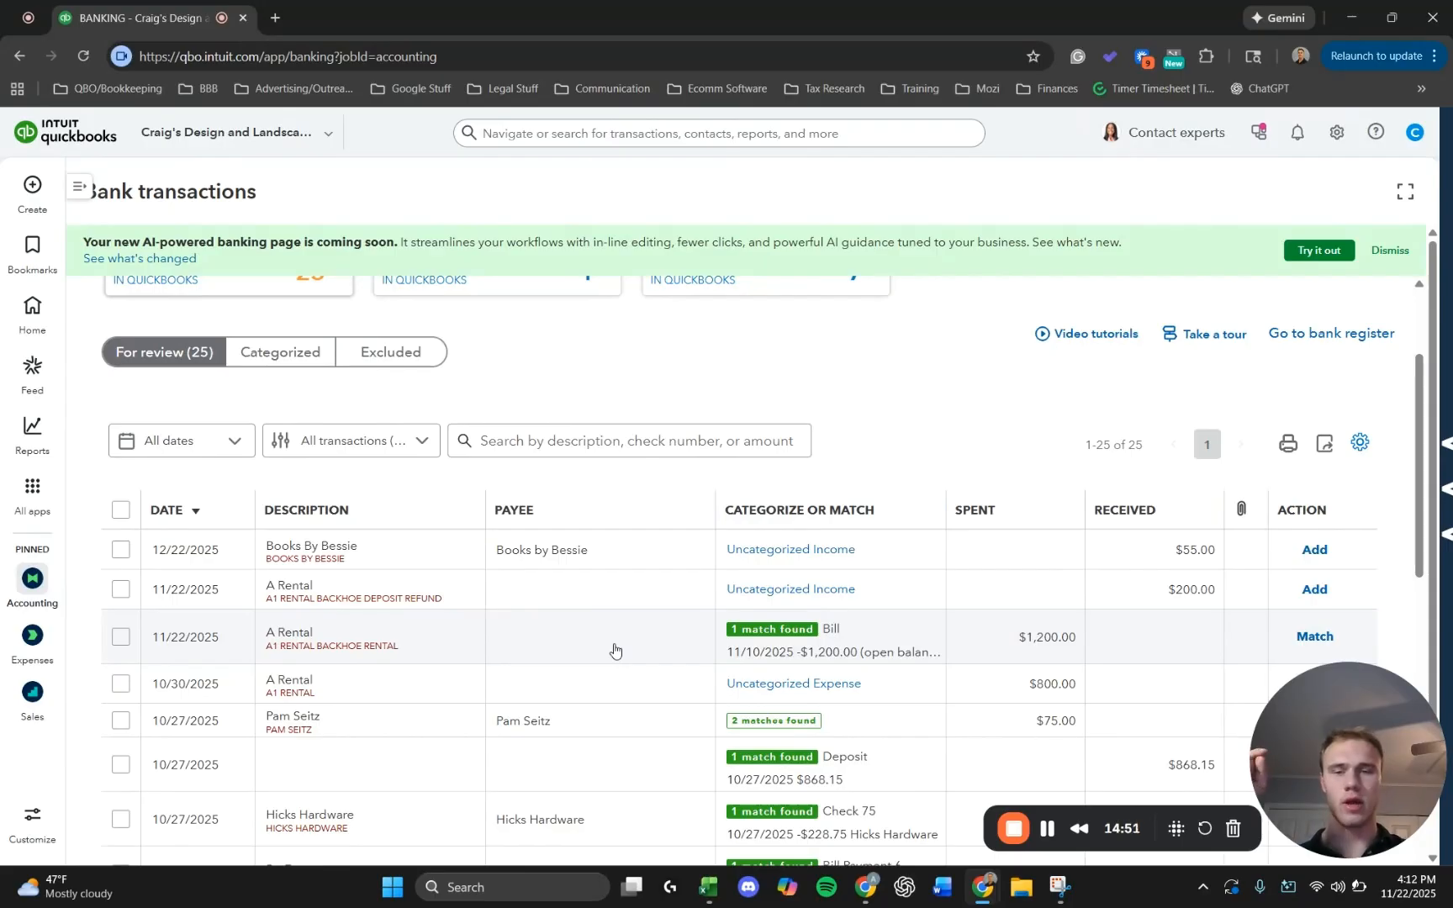
left_click(614, 651)
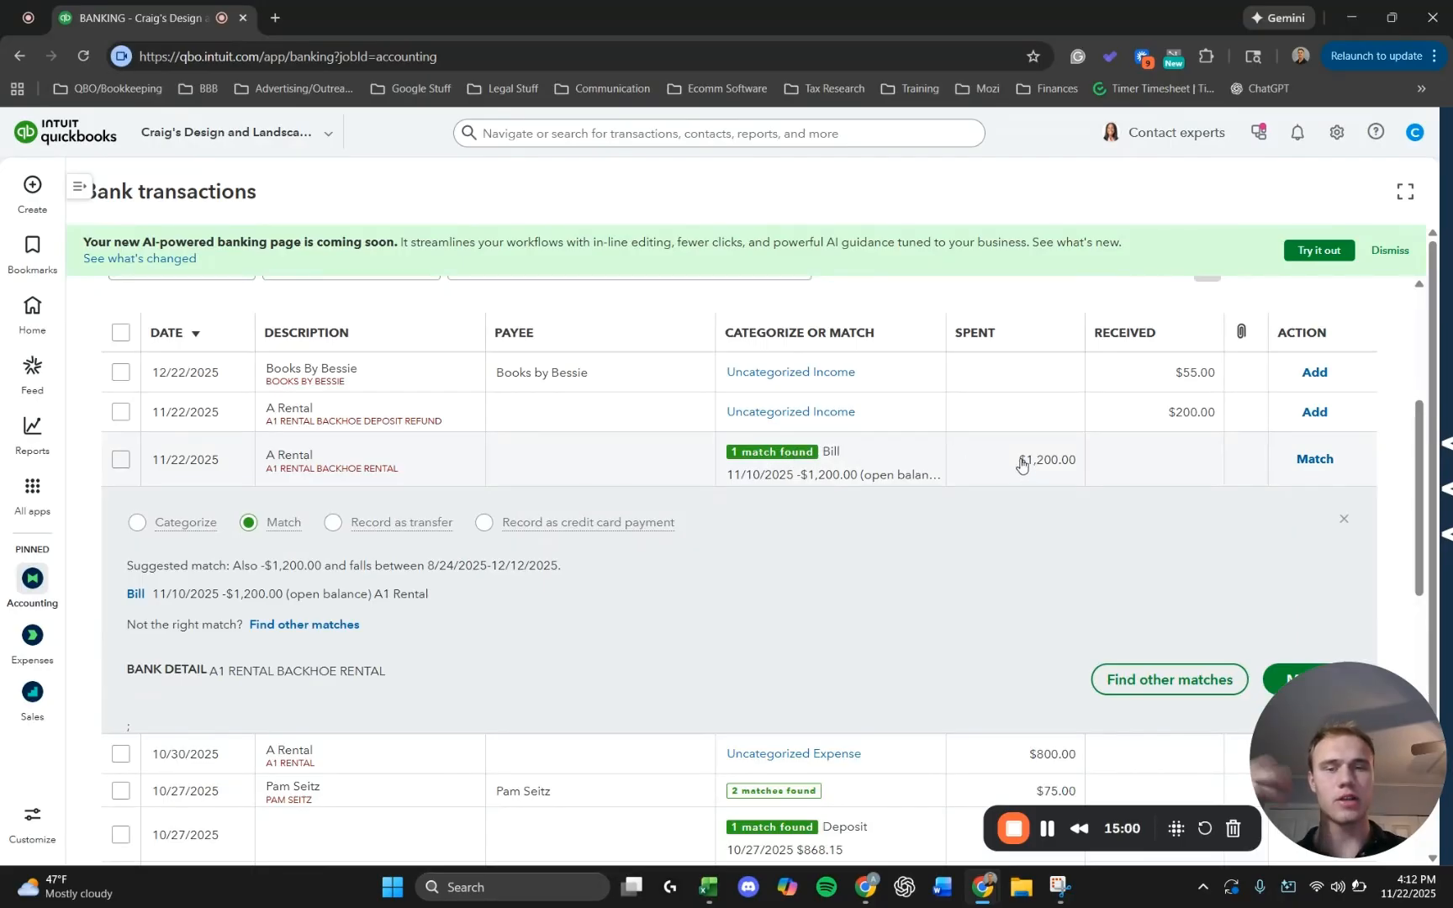
scroll(963, 478, "down", 1)
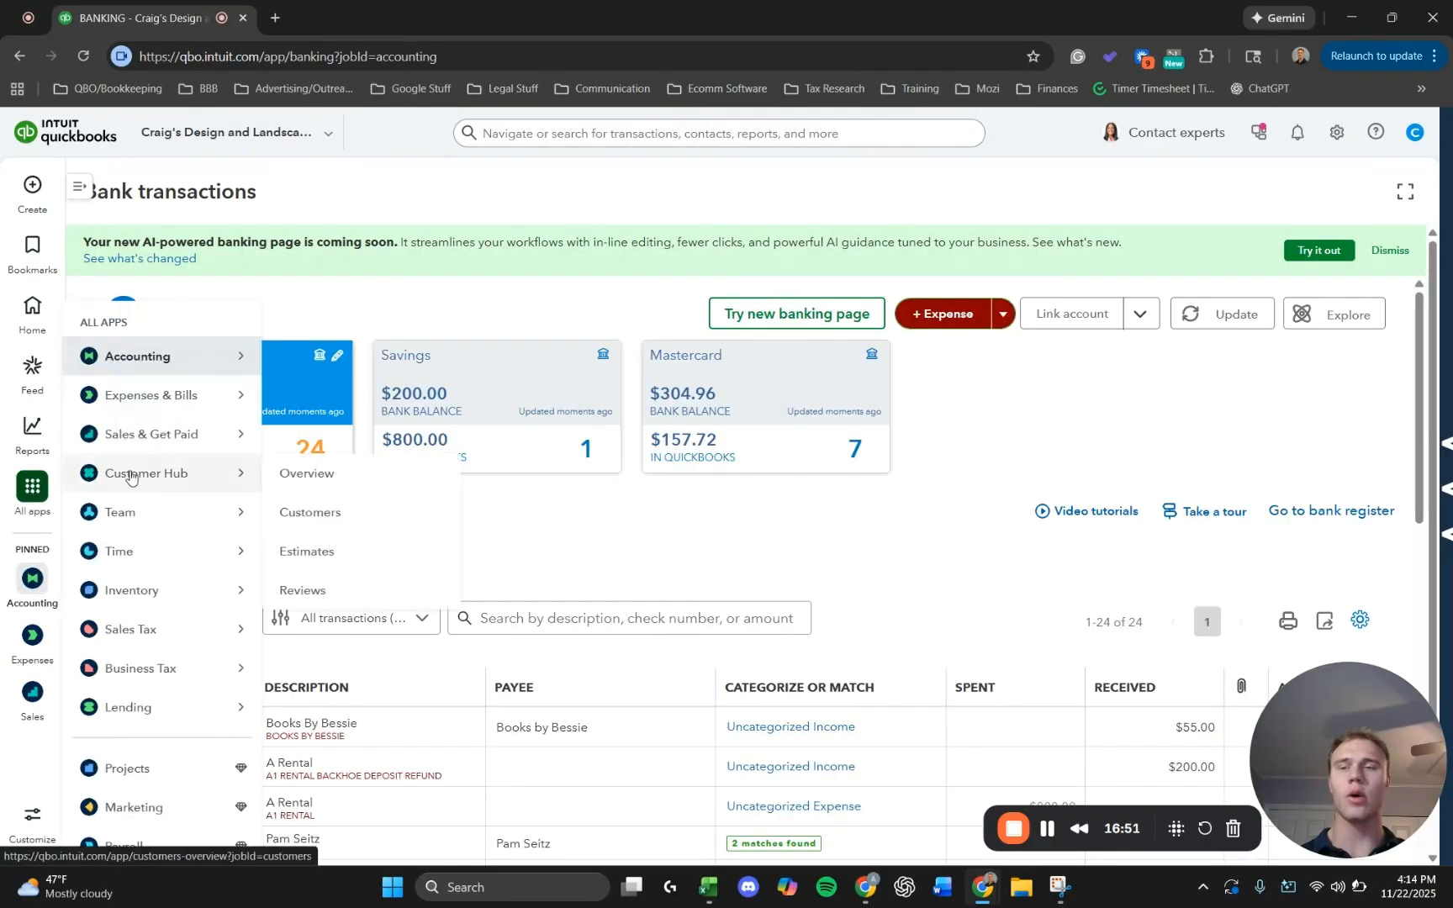
Open the A1 Rental vendor record and check its open balance and transaction list.
mouse_move(143, 398)
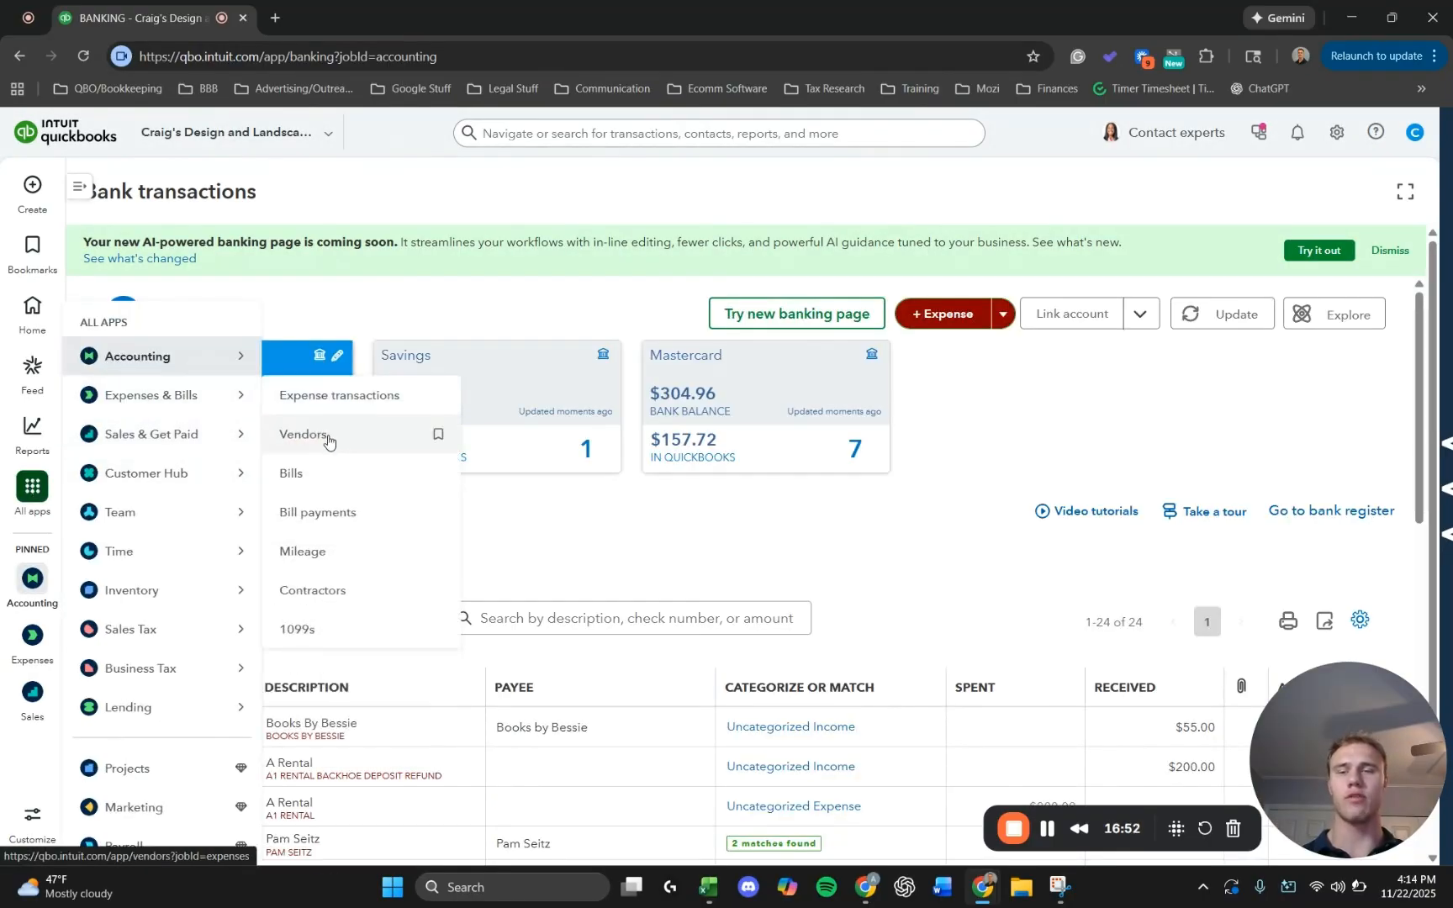
left_click(325, 435)
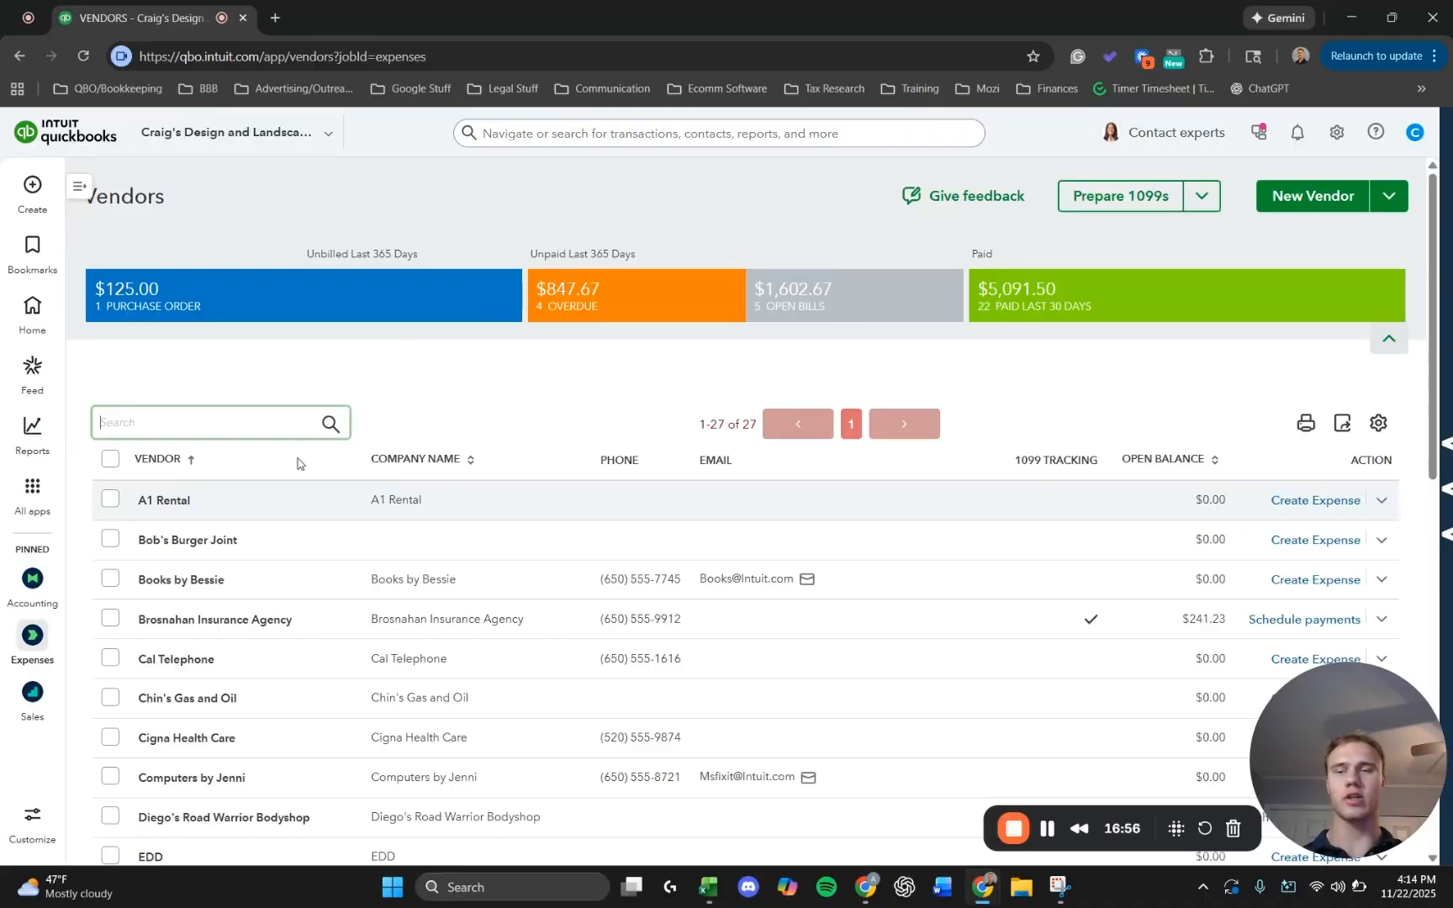
left_click(232, 506)
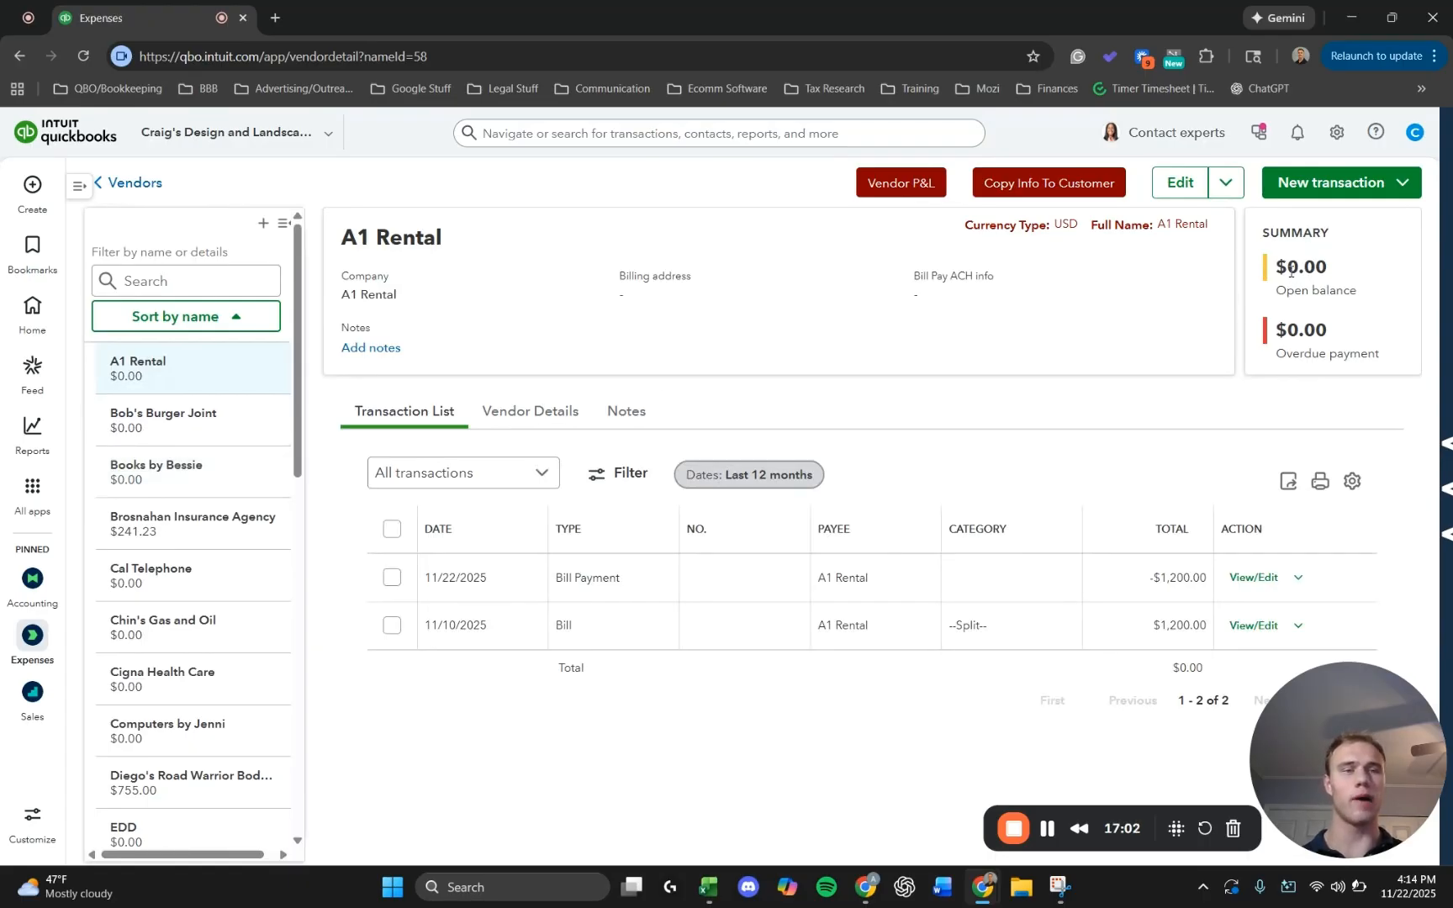
left_click_drag(1292, 271, 1333, 272)
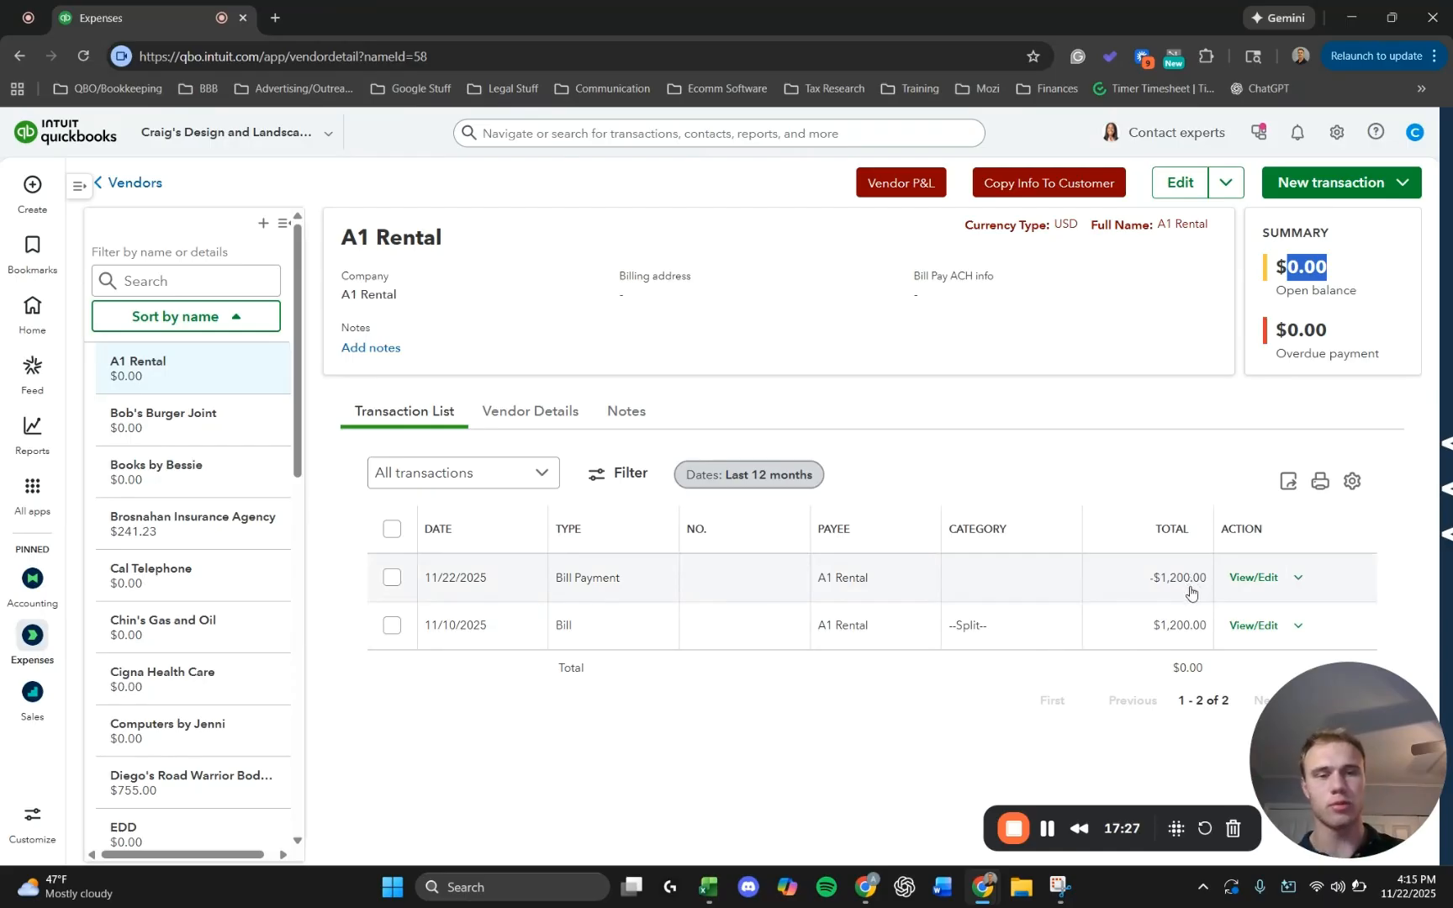
Review A1 Rental's 11/22/2025 bill payment and the Vendor Deposit line, item line and total on its 11/10/2025 bill, closing each without changes.
left_click(1012, 576)
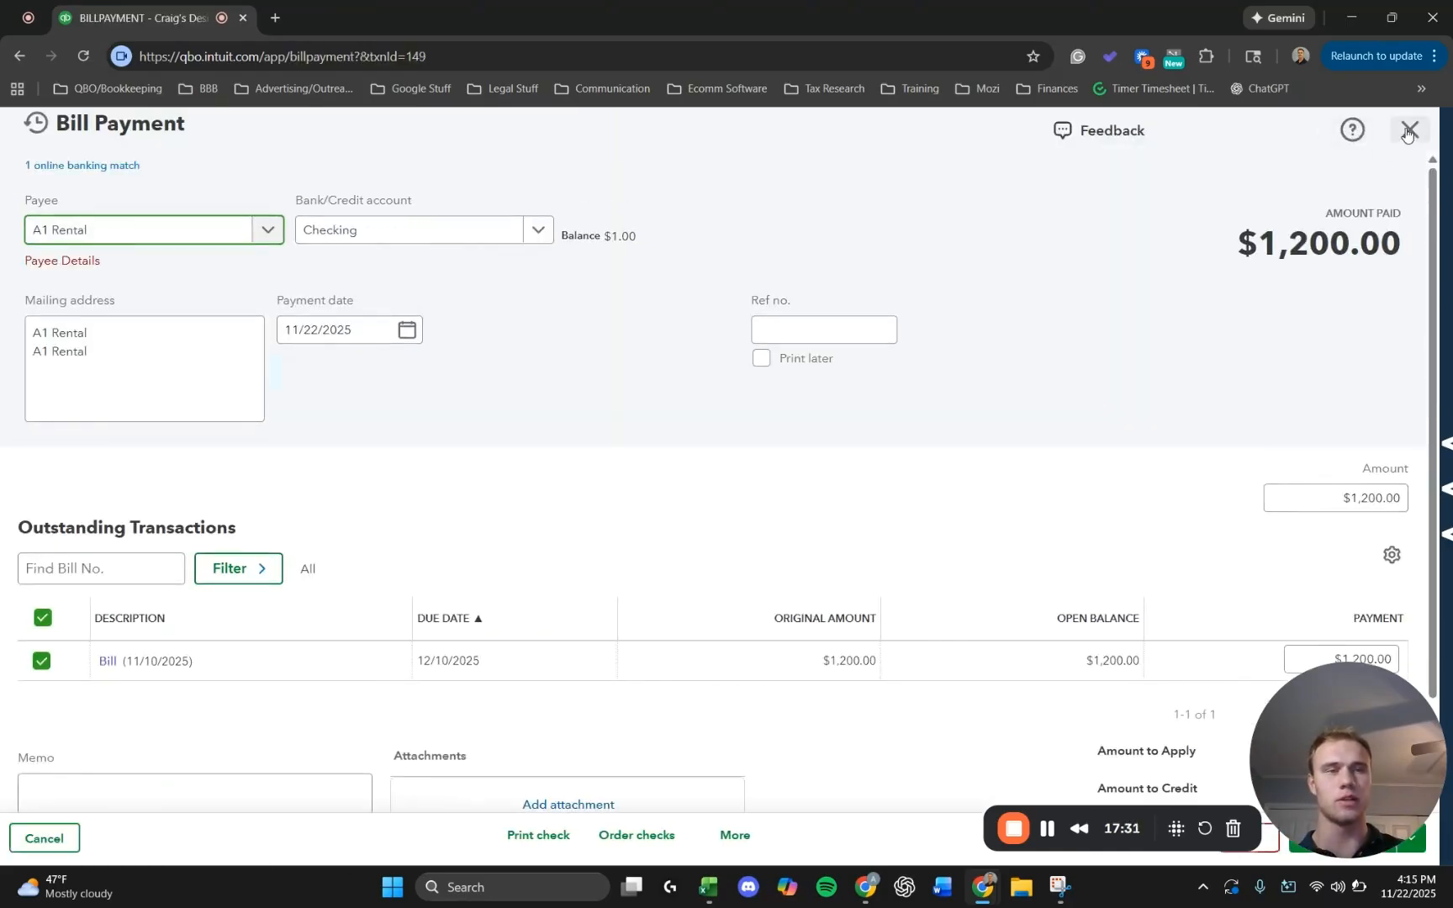
left_click(1409, 129)
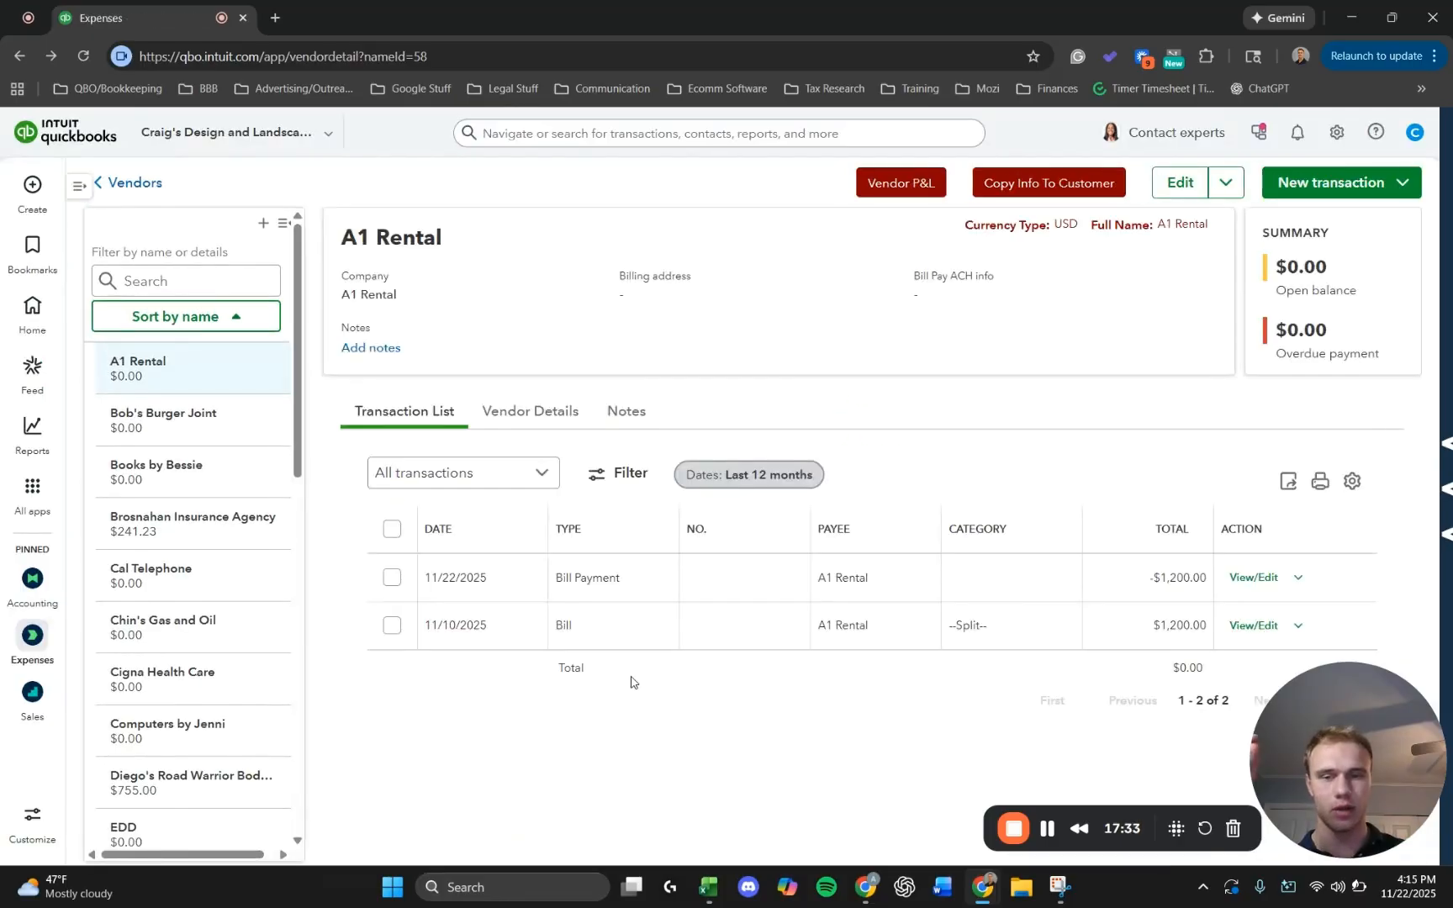
left_click(710, 630)
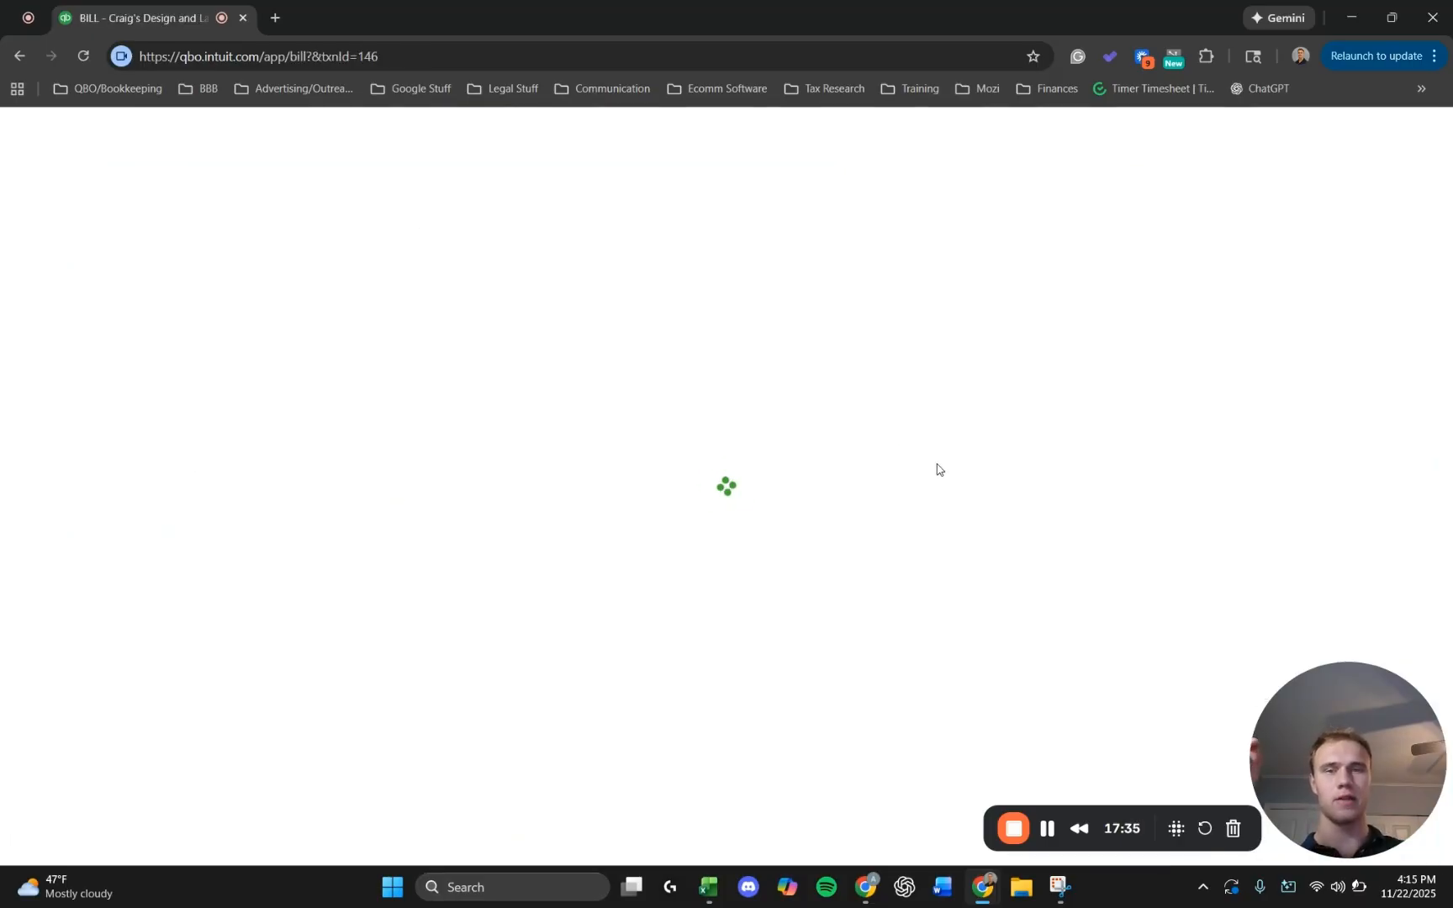
scroll(967, 459, "down", 4)
scroll(1074, 385, "down", 1)
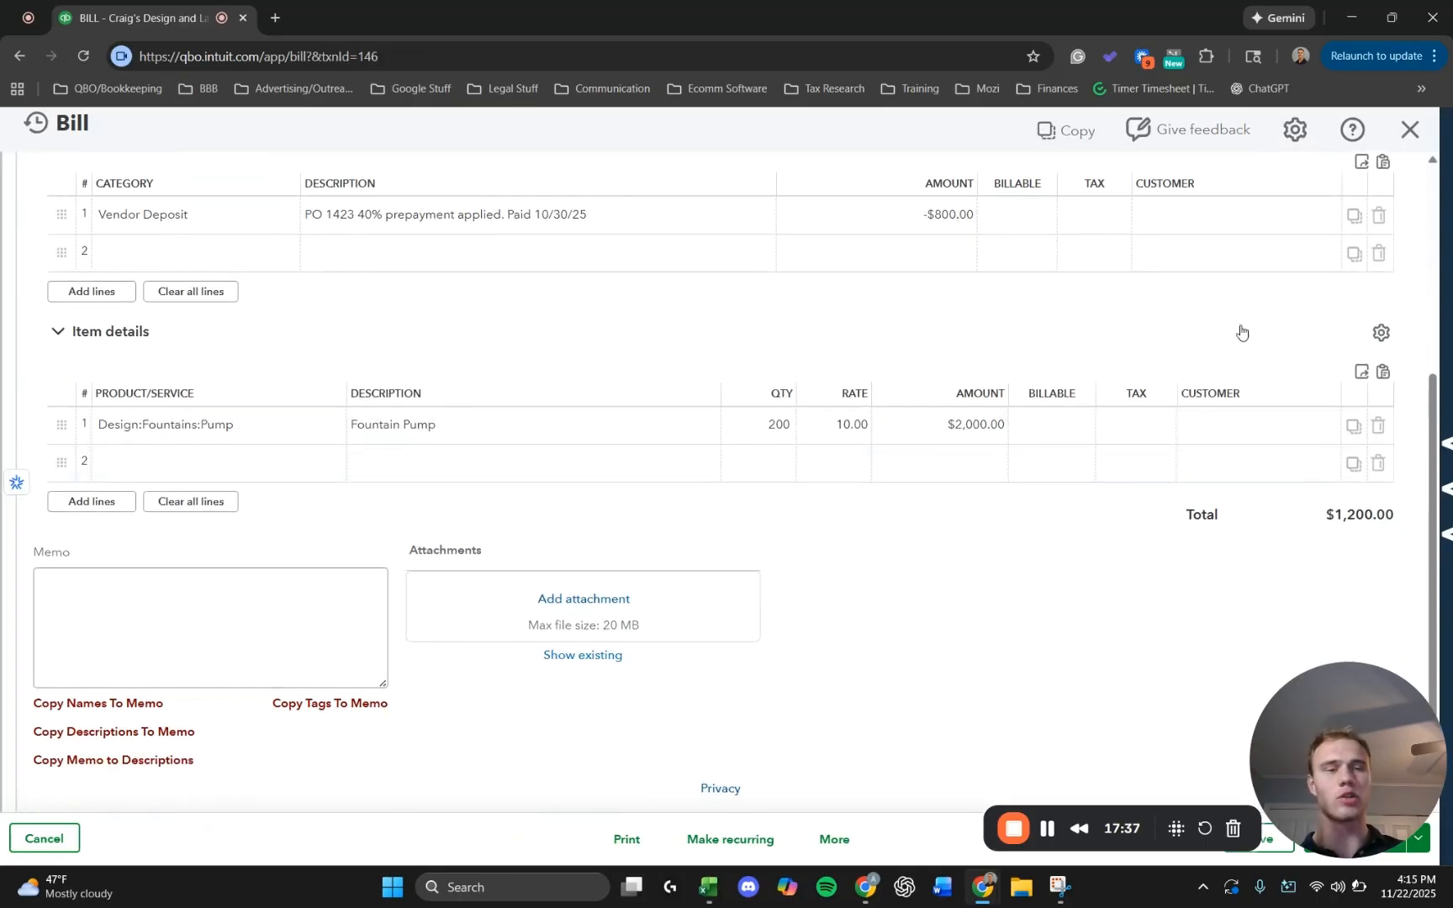
scroll(1202, 327, "up", 1)
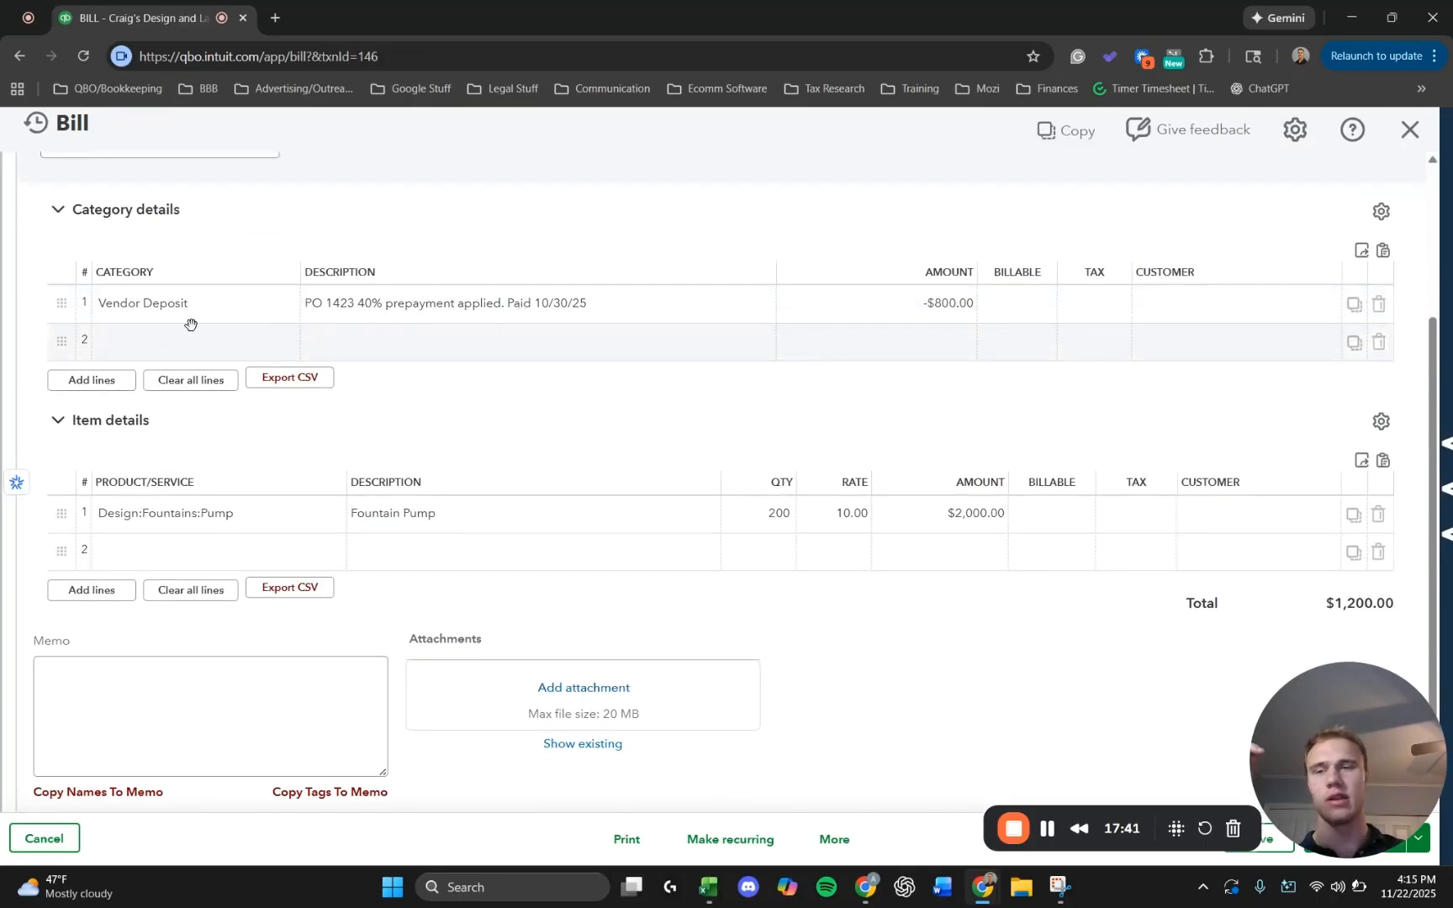
scroll(801, 347, "down", 1)
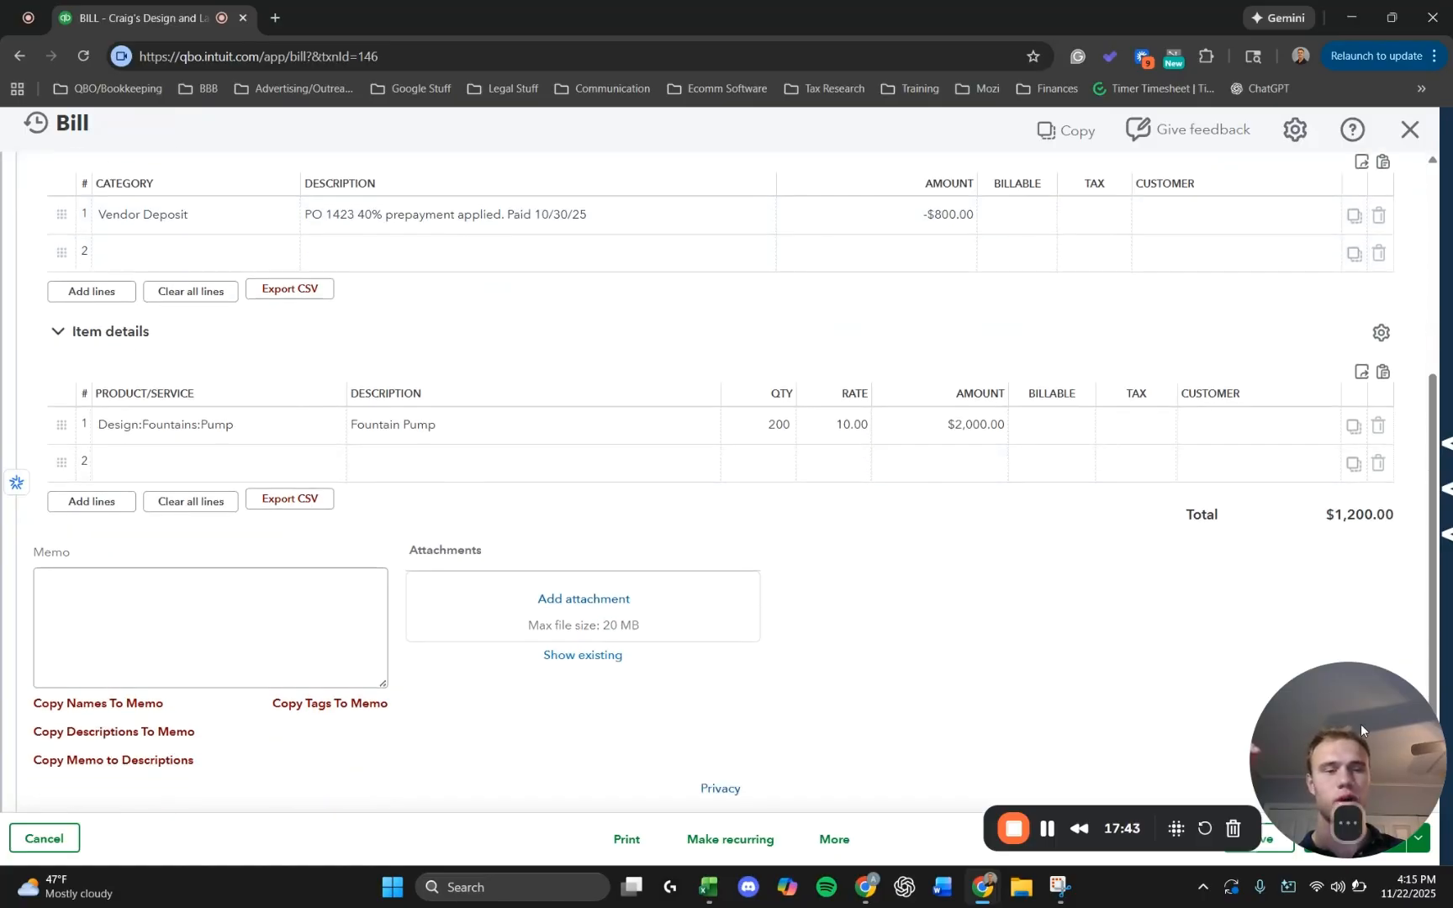
left_click_drag(1362, 724, 946, 700)
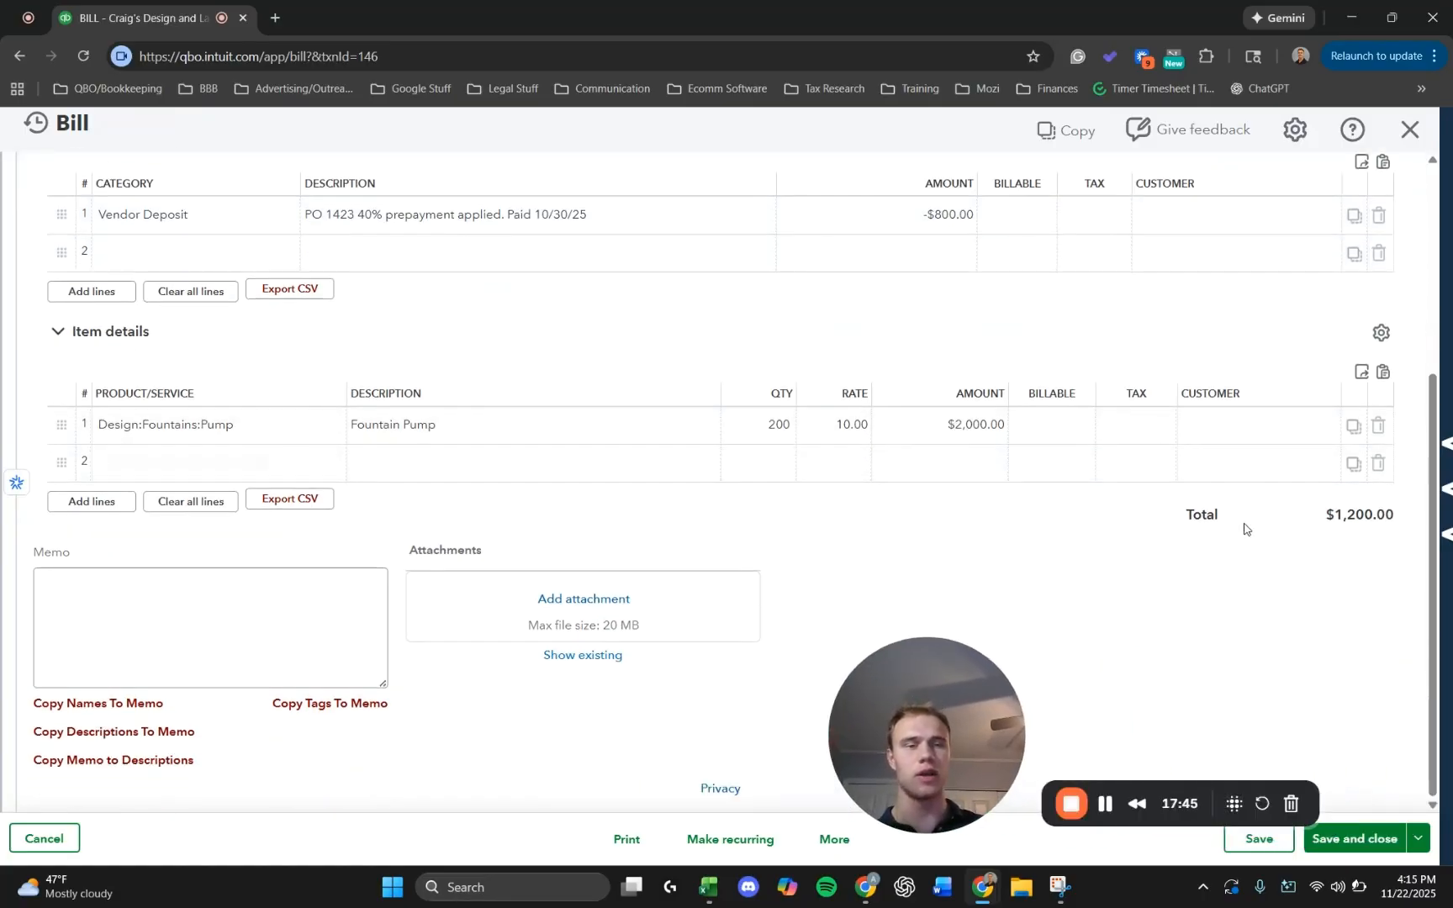
left_click(1410, 130)
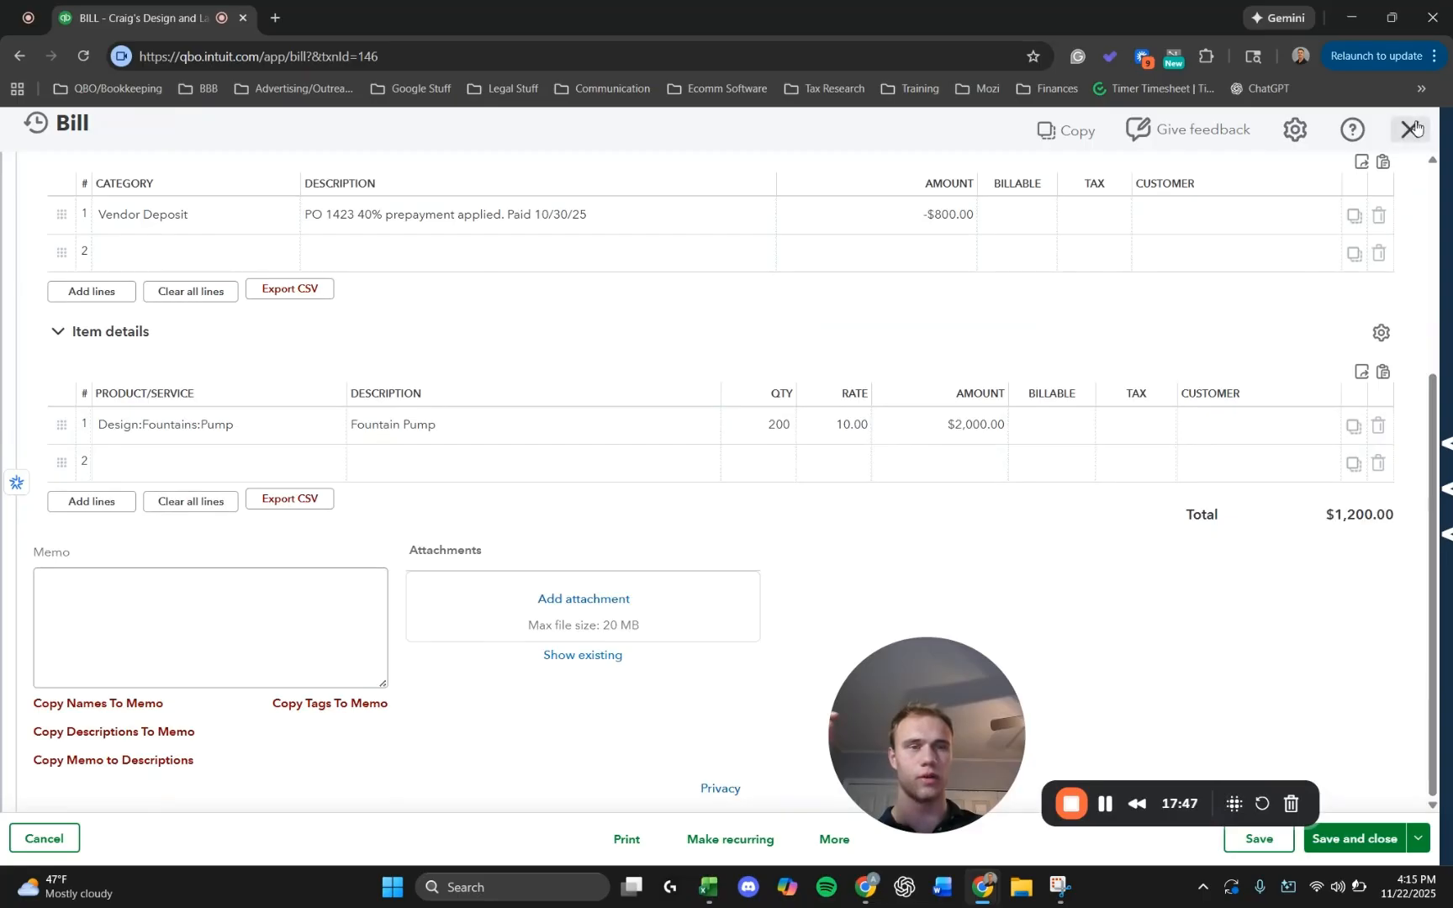
left_click_drag(928, 688, 1370, 739)
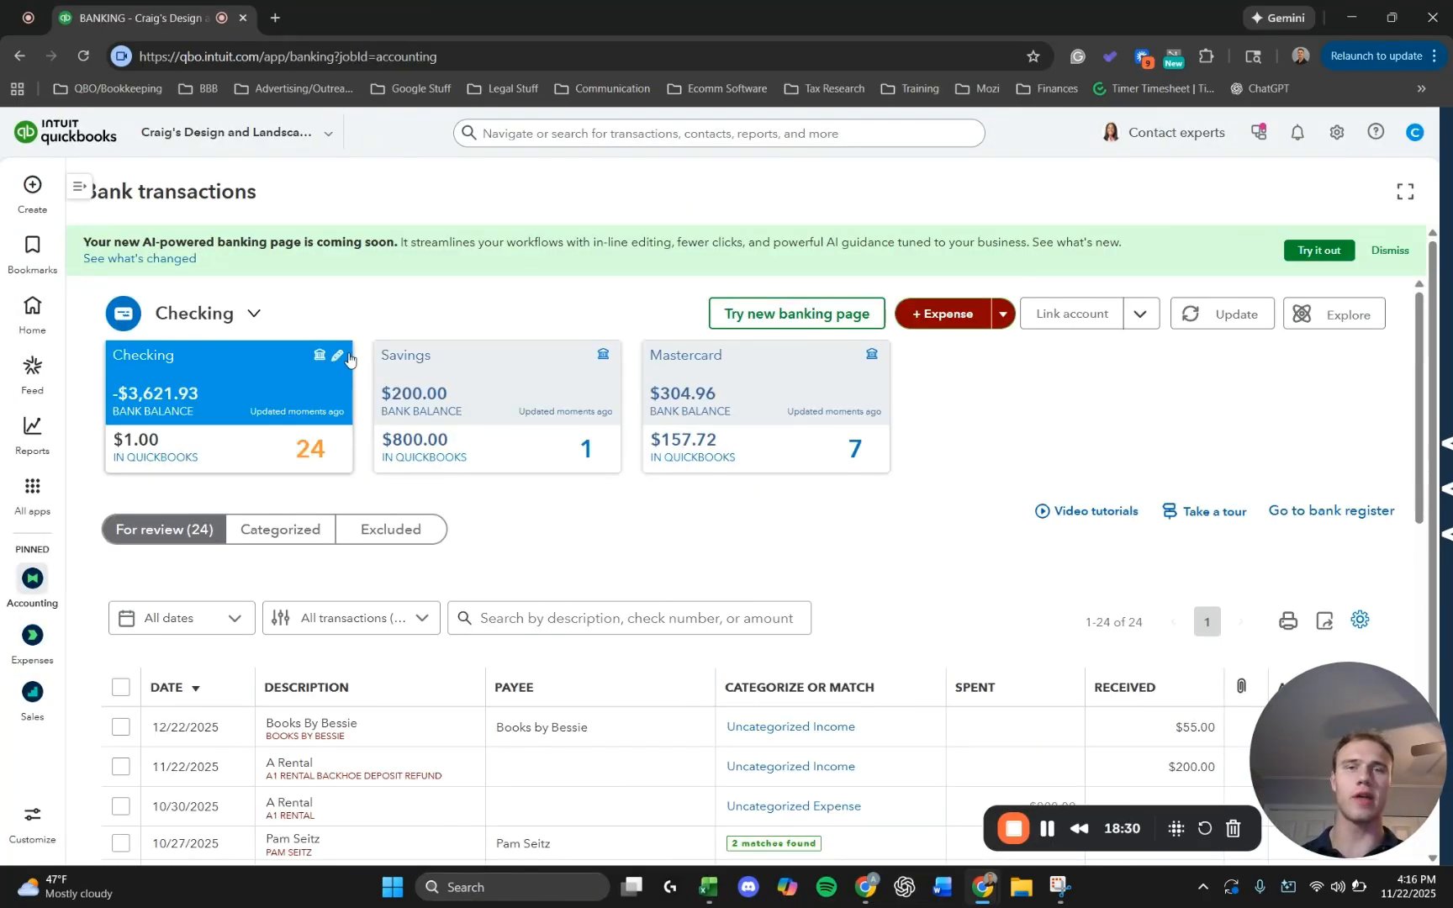